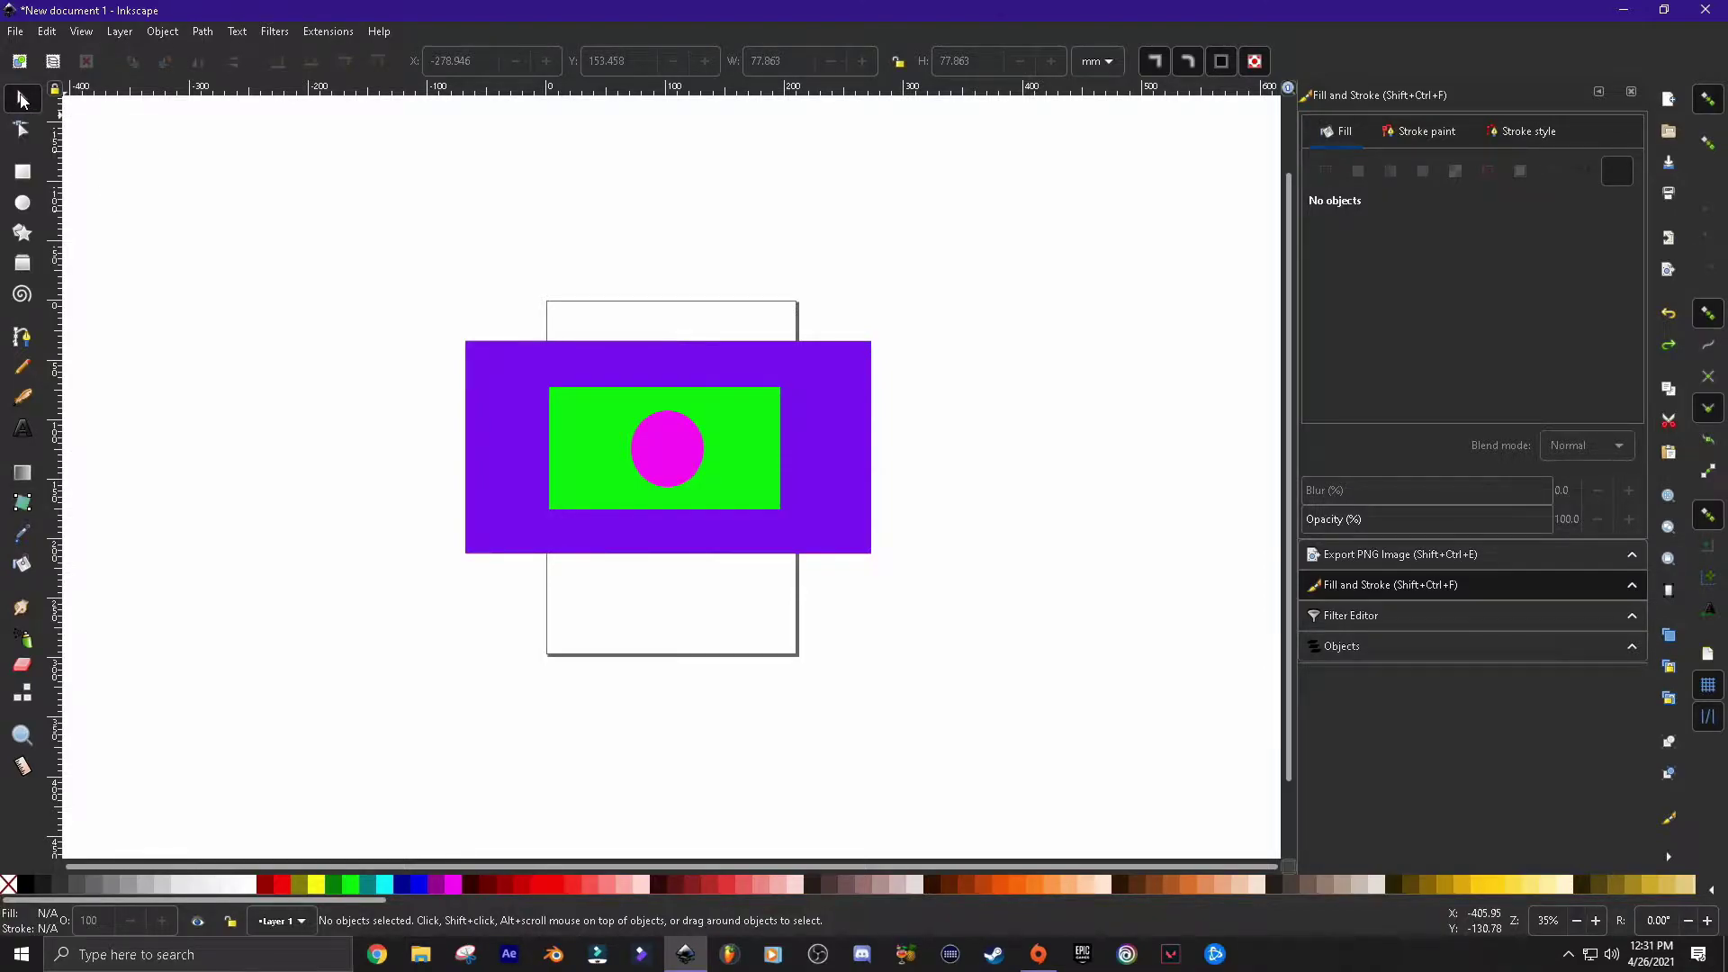
Reduce the purple rectangle's height to about 177.5 mm by moving its upper edge down
click(551, 350)
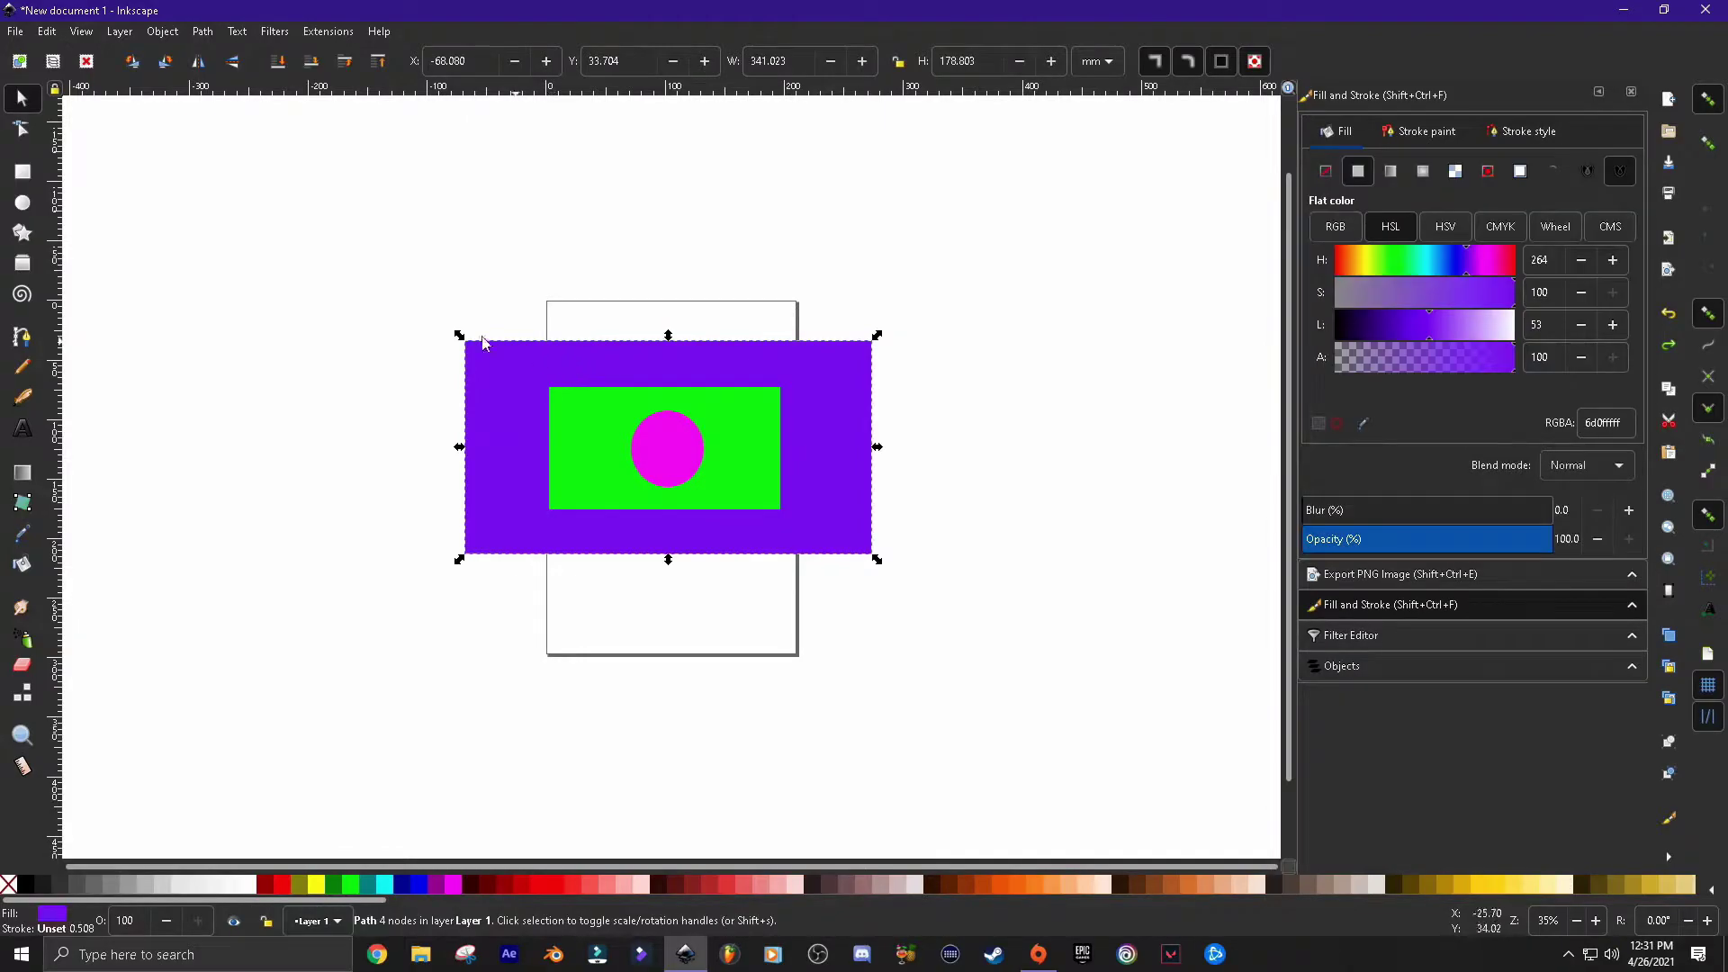
click(561, 404)
click(693, 459)
click(518, 397)
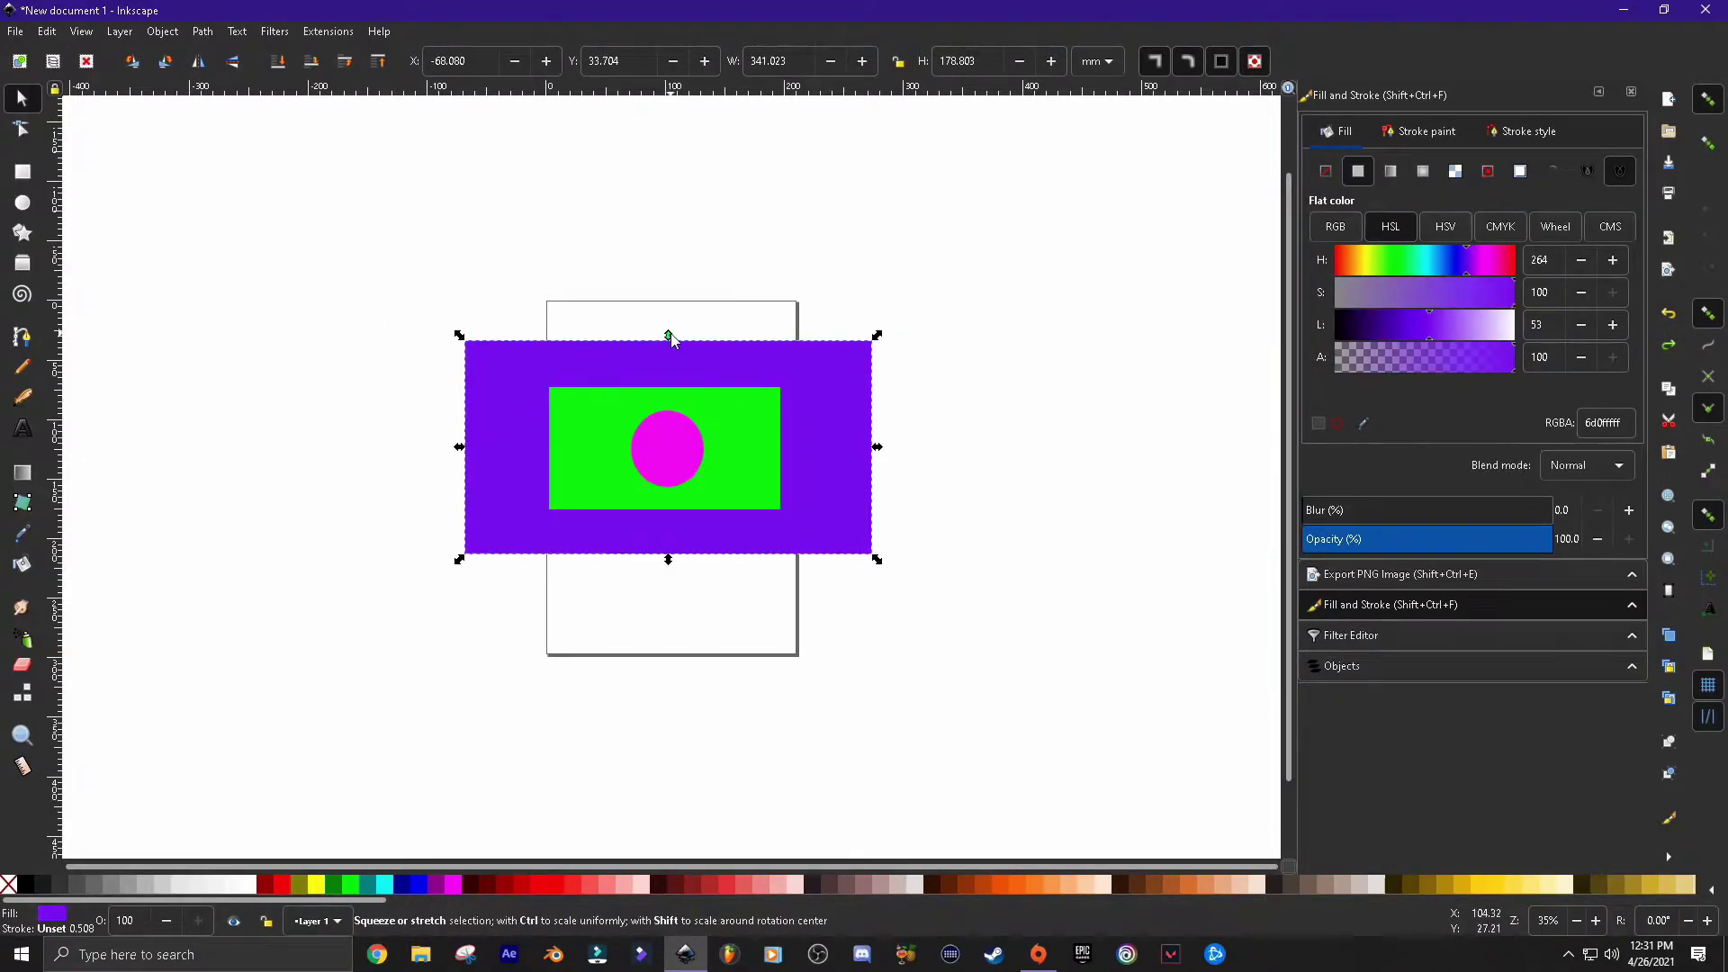
mouse_move(669, 334)
mouse_down()
mouse_move(672, 289)
mouse_move(674, 341)
mouse_up()
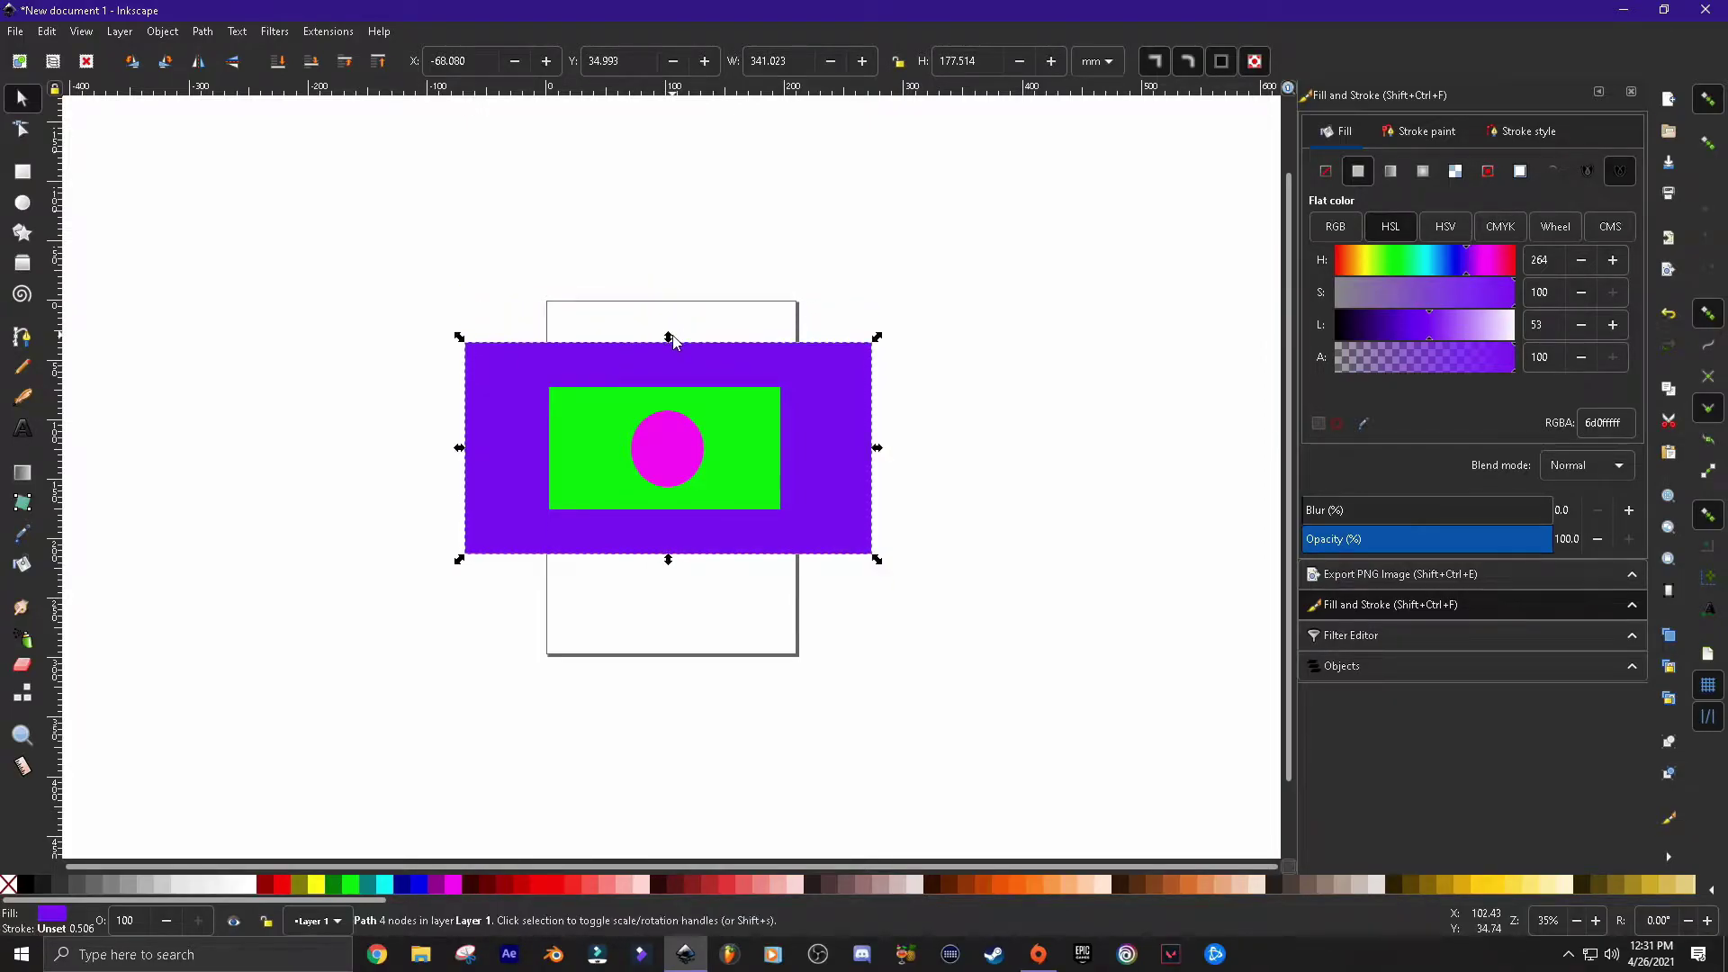
Rotate the purple rectangle by a very small angle around its centre from the upper-right corner
click(808, 384)
mouse_move(881, 341)
mouse_down()
mouse_move(883, 410)
mouse_move(892, 343)
mouse_up()
click(823, 390)
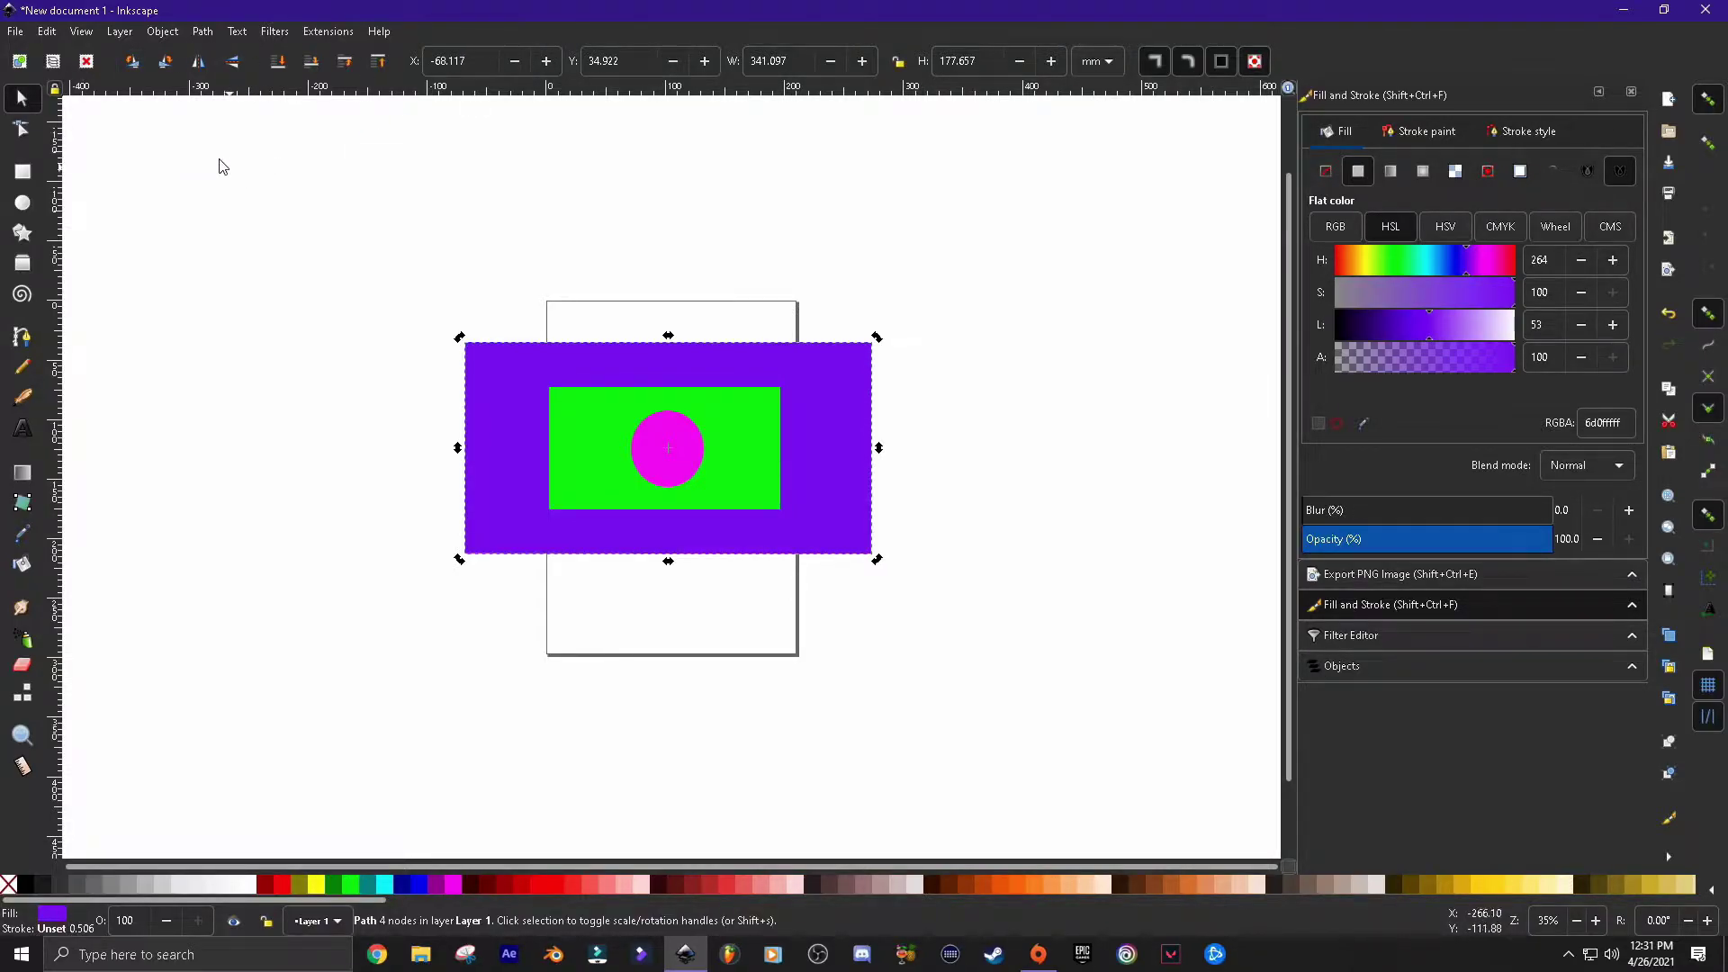
Rotate the purple rectangle 90° counter-clockwise and back 90° clockwise
click(133, 66)
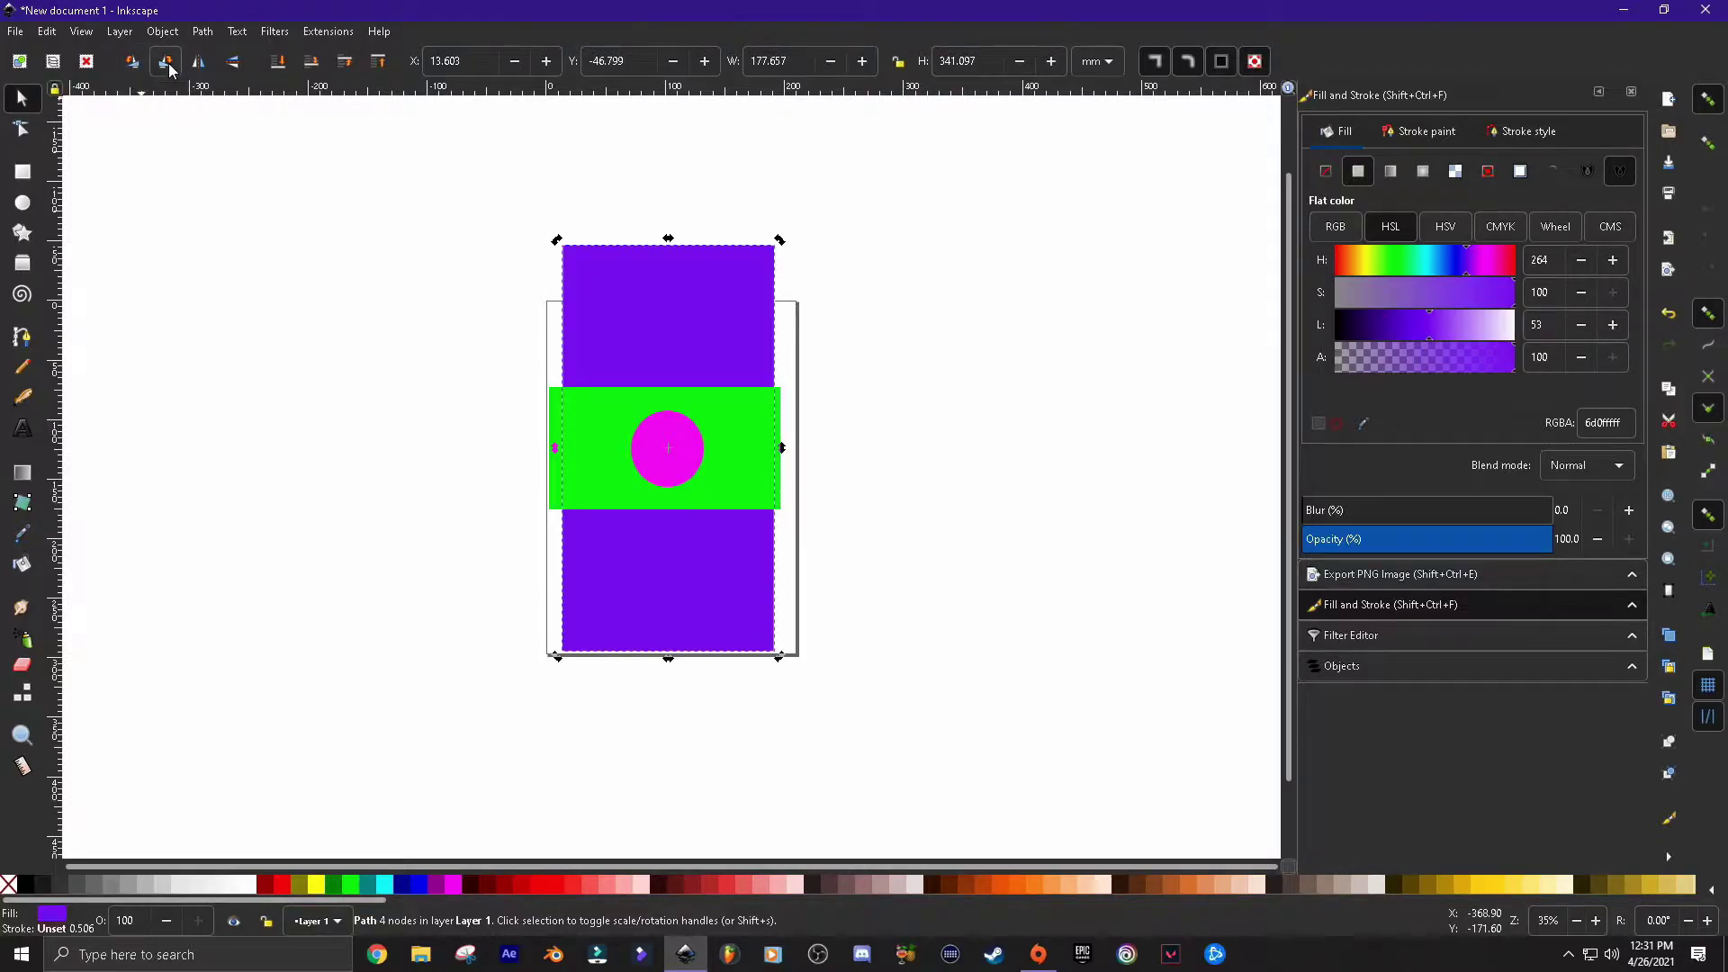
click(169, 67)
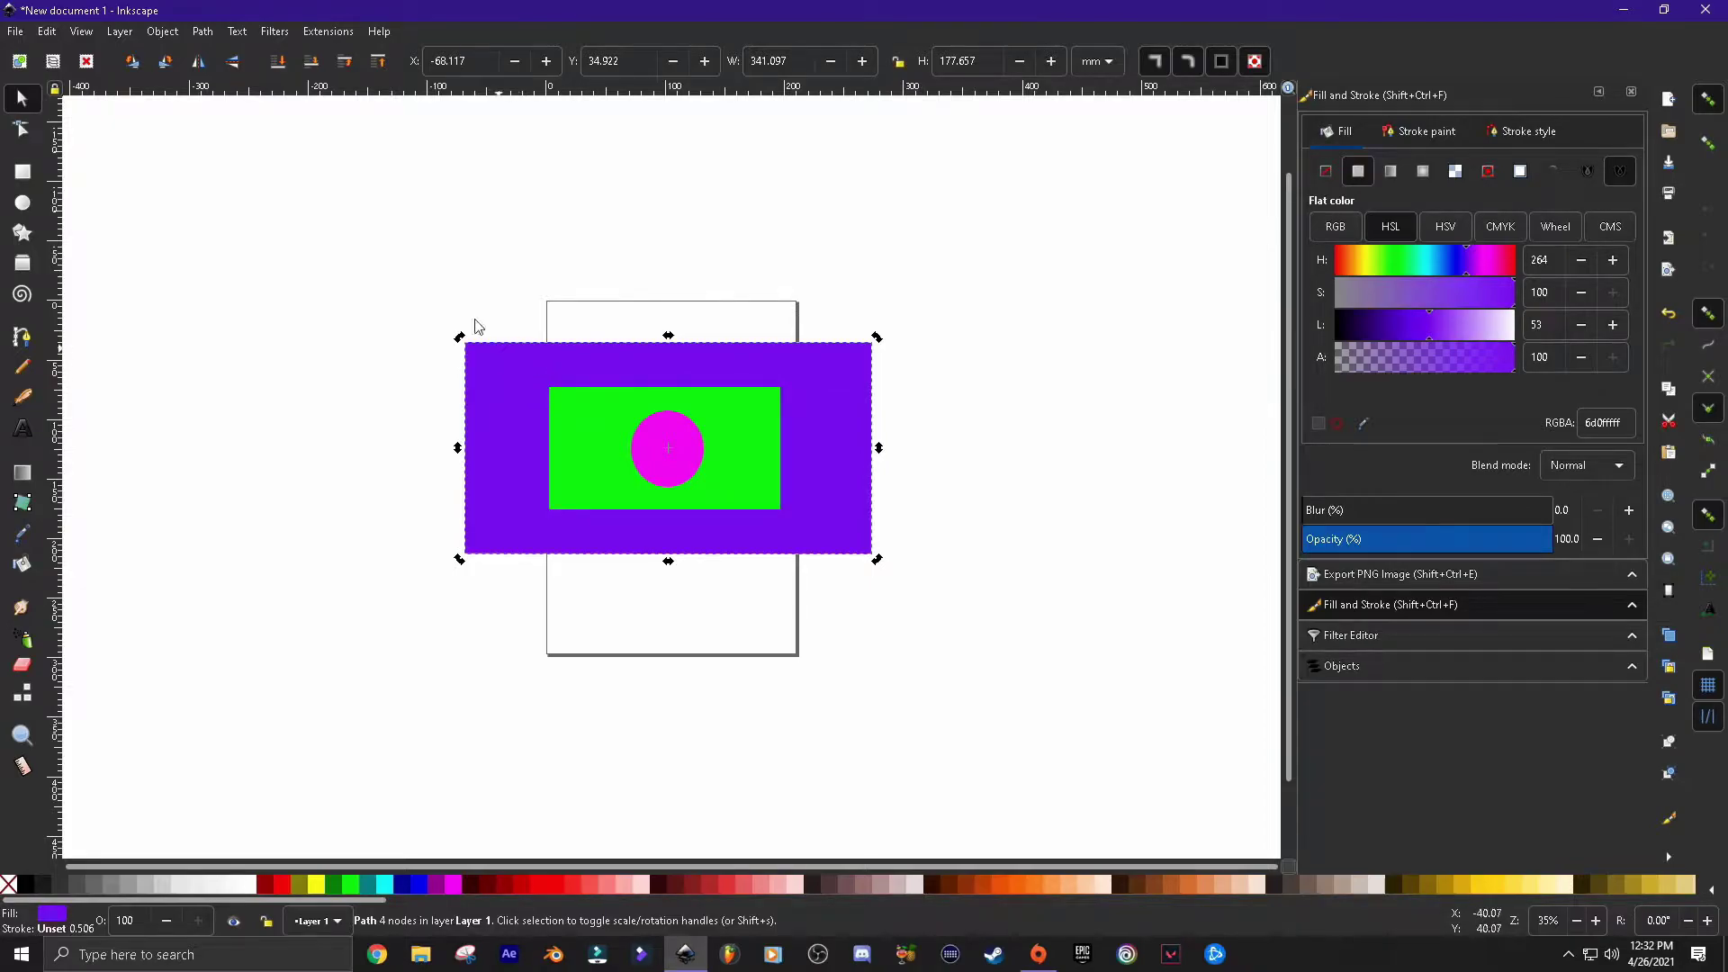
Cycle the purple rectangle's stacking order through the top, the bottom, one level up and one level down
click(379, 61)
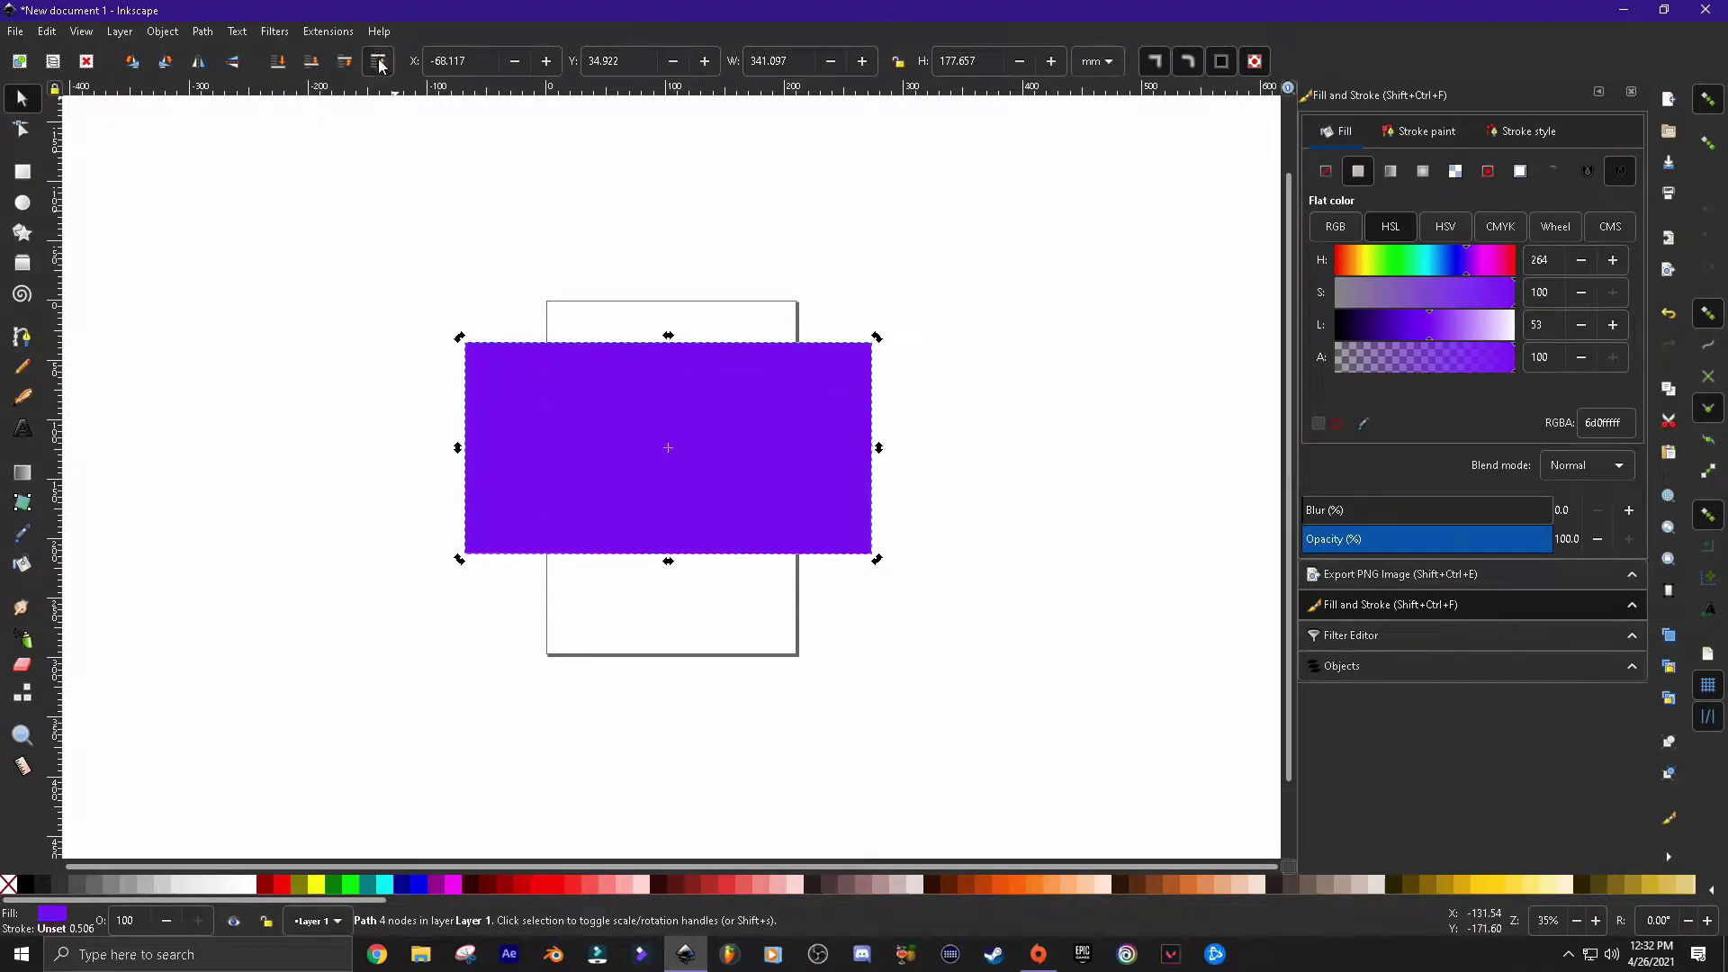
click(278, 61)
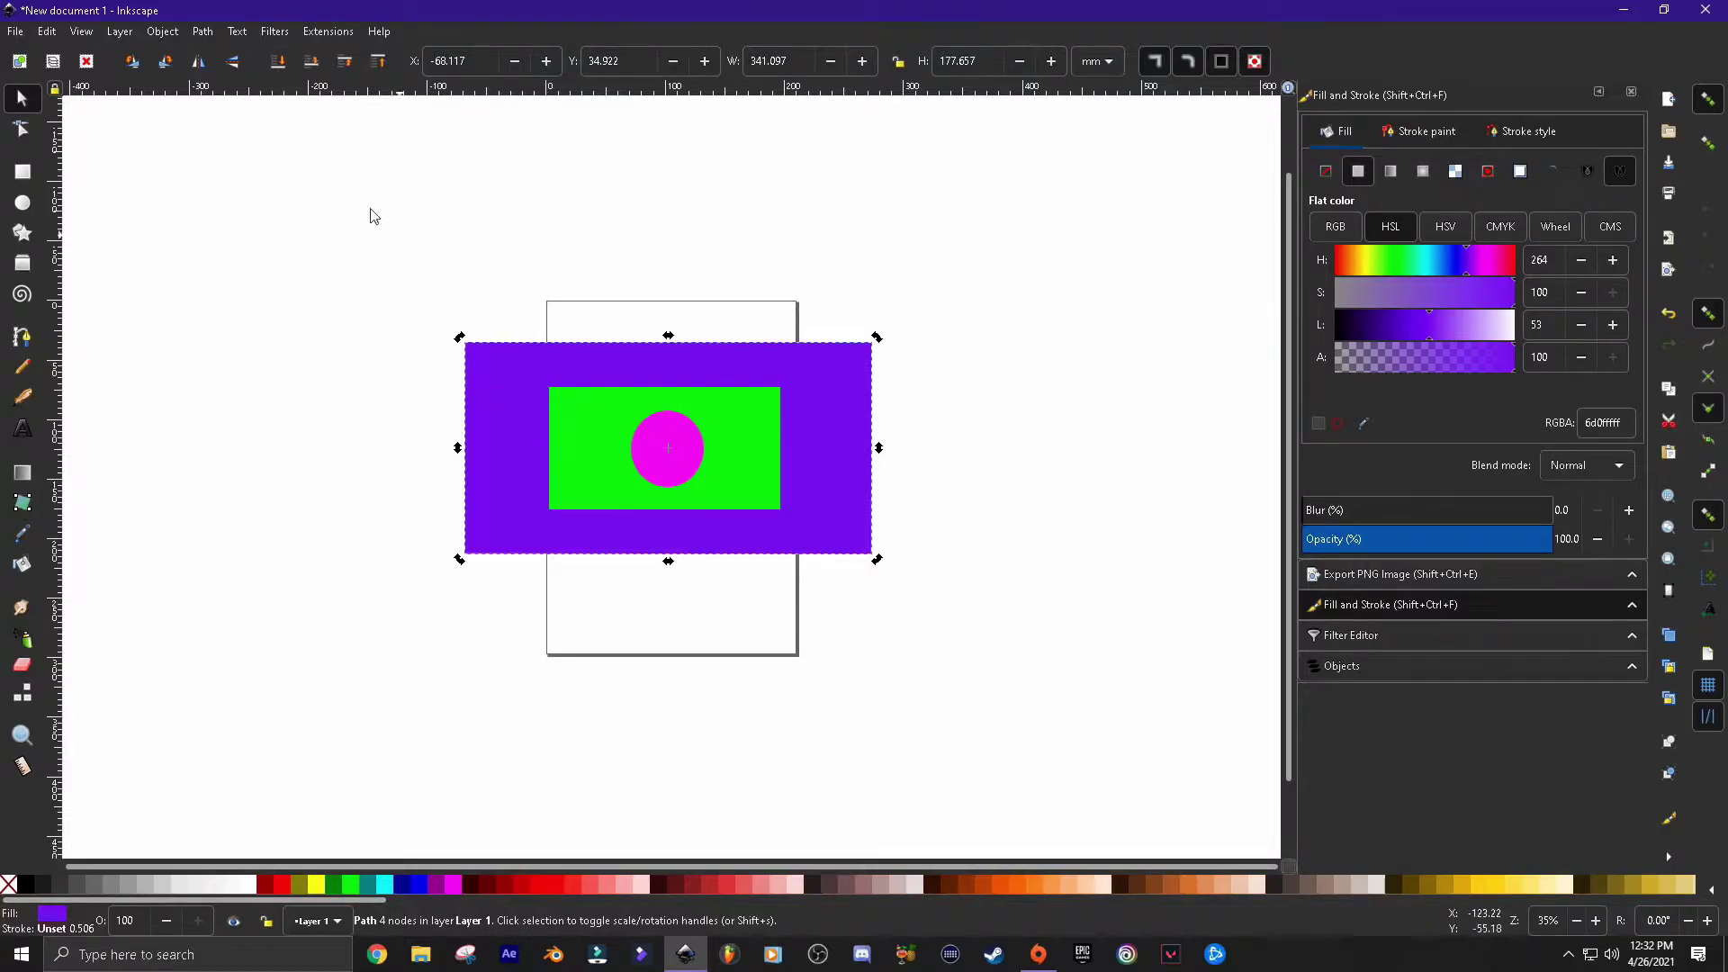
click(345, 61)
click(313, 63)
Bend the purple rectangle's upper and right edges outward into curves by editing its path segments and a Bezier handle
click(21, 130)
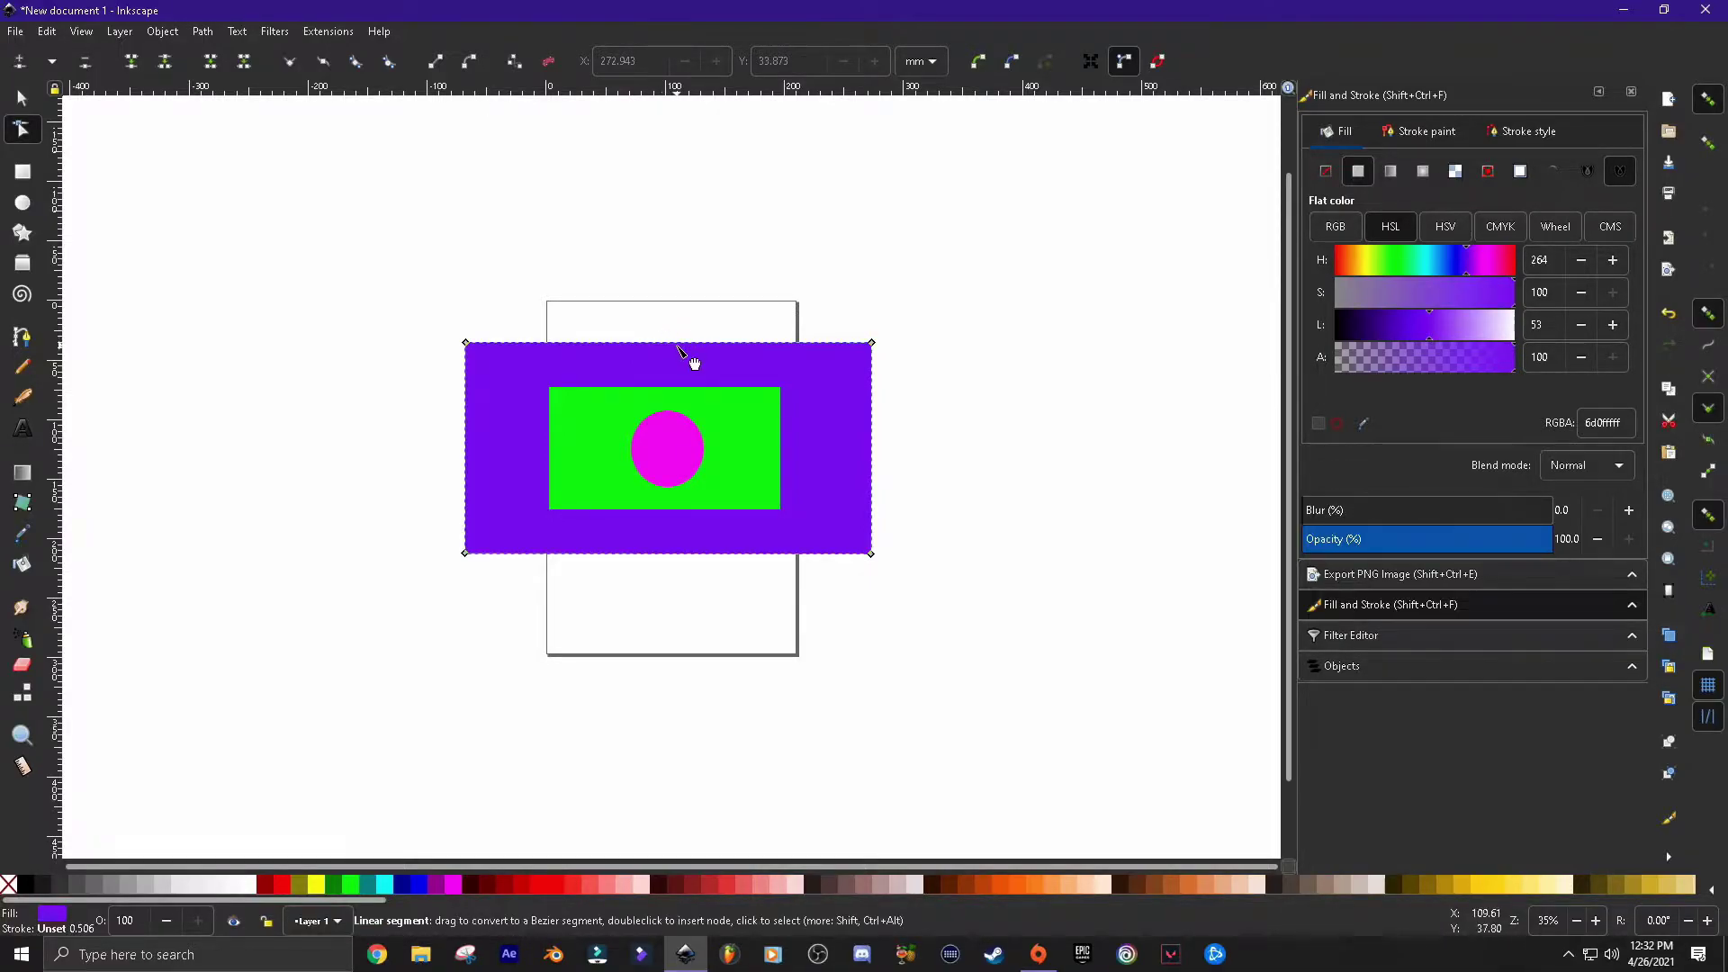
mouse_move(666, 345)
mouse_down()
mouse_move(675, 272)
mouse_move(672, 324)
mouse_up()
drag(878, 435, 916, 409)
click(871, 342)
mouse_move(735, 315)
mouse_down()
mouse_move(760, 281)
mouse_move(743, 296)
mouse_up()
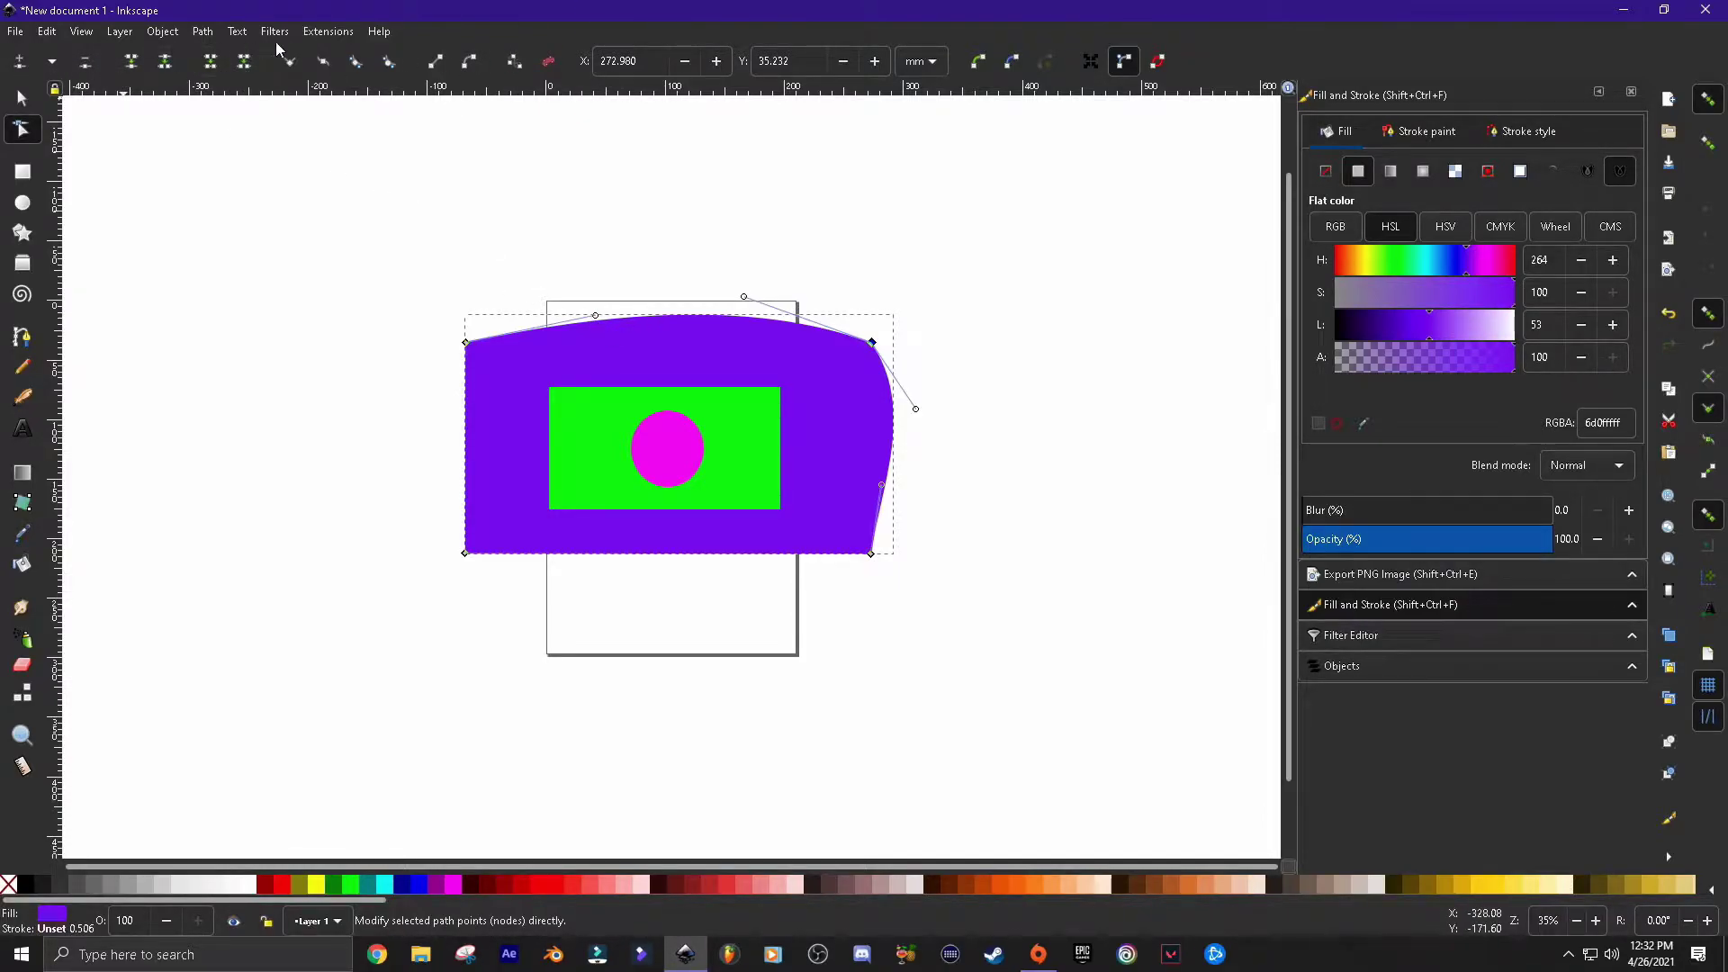
Draw a magenta rectangle about 171 × 128 mm left of the page, with a circle of about 45 mm radius beneath it
click(22, 171)
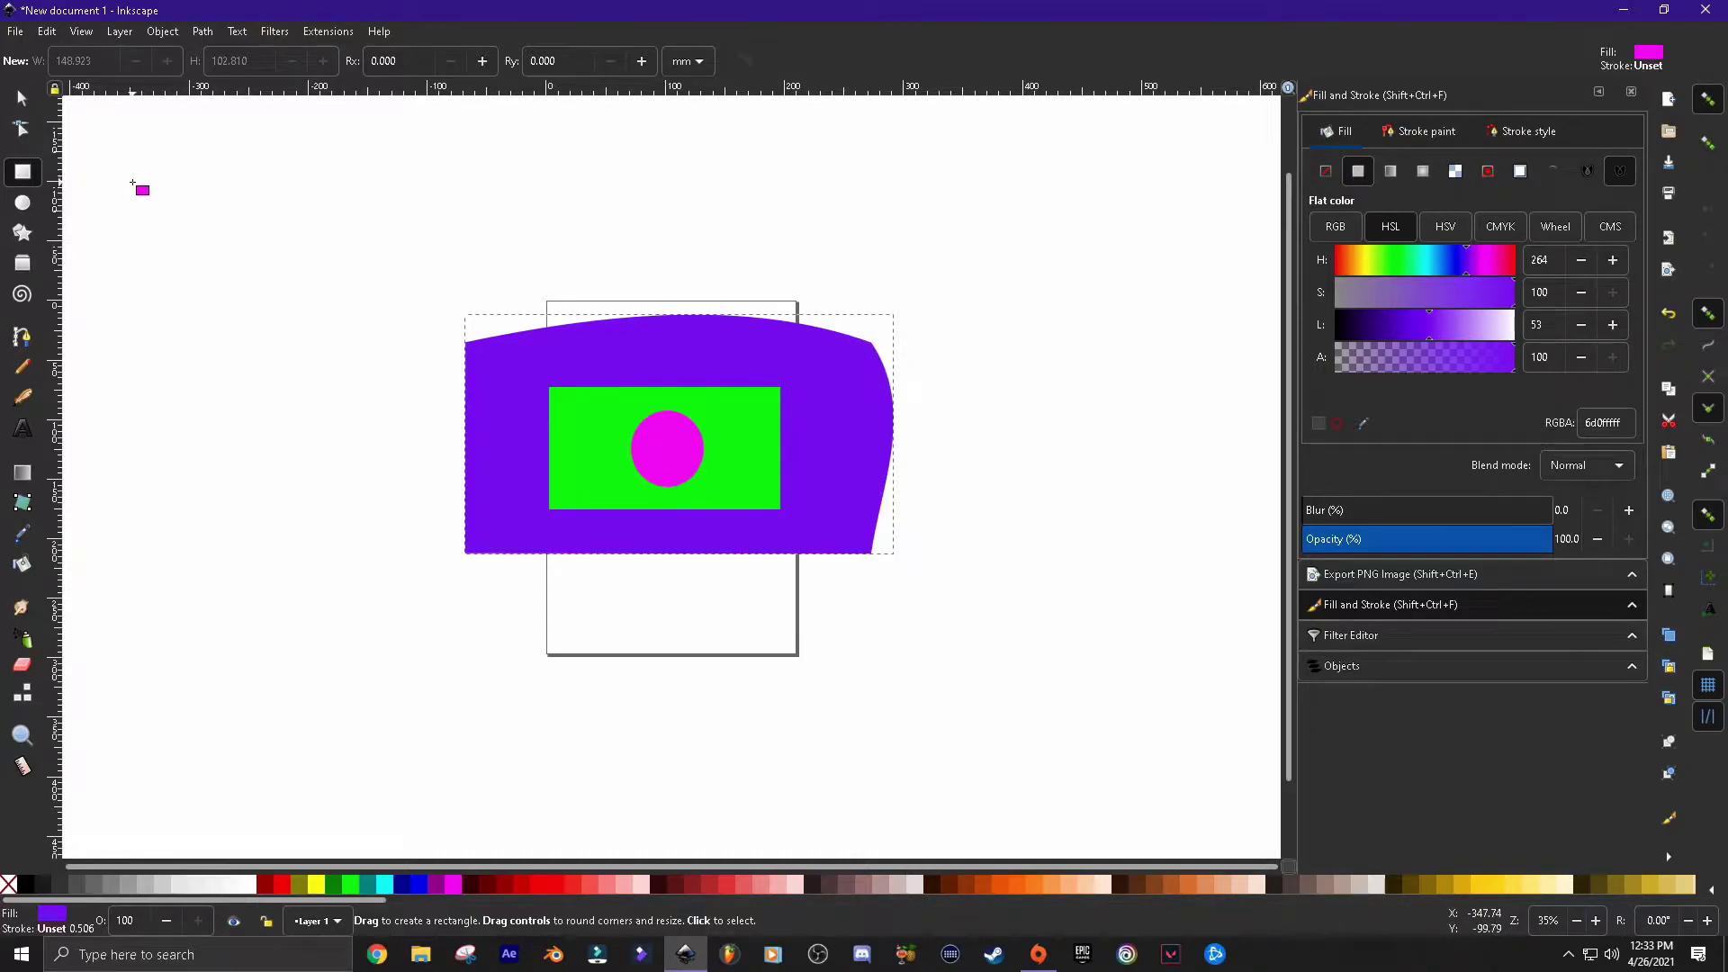
drag(133, 184, 336, 334)
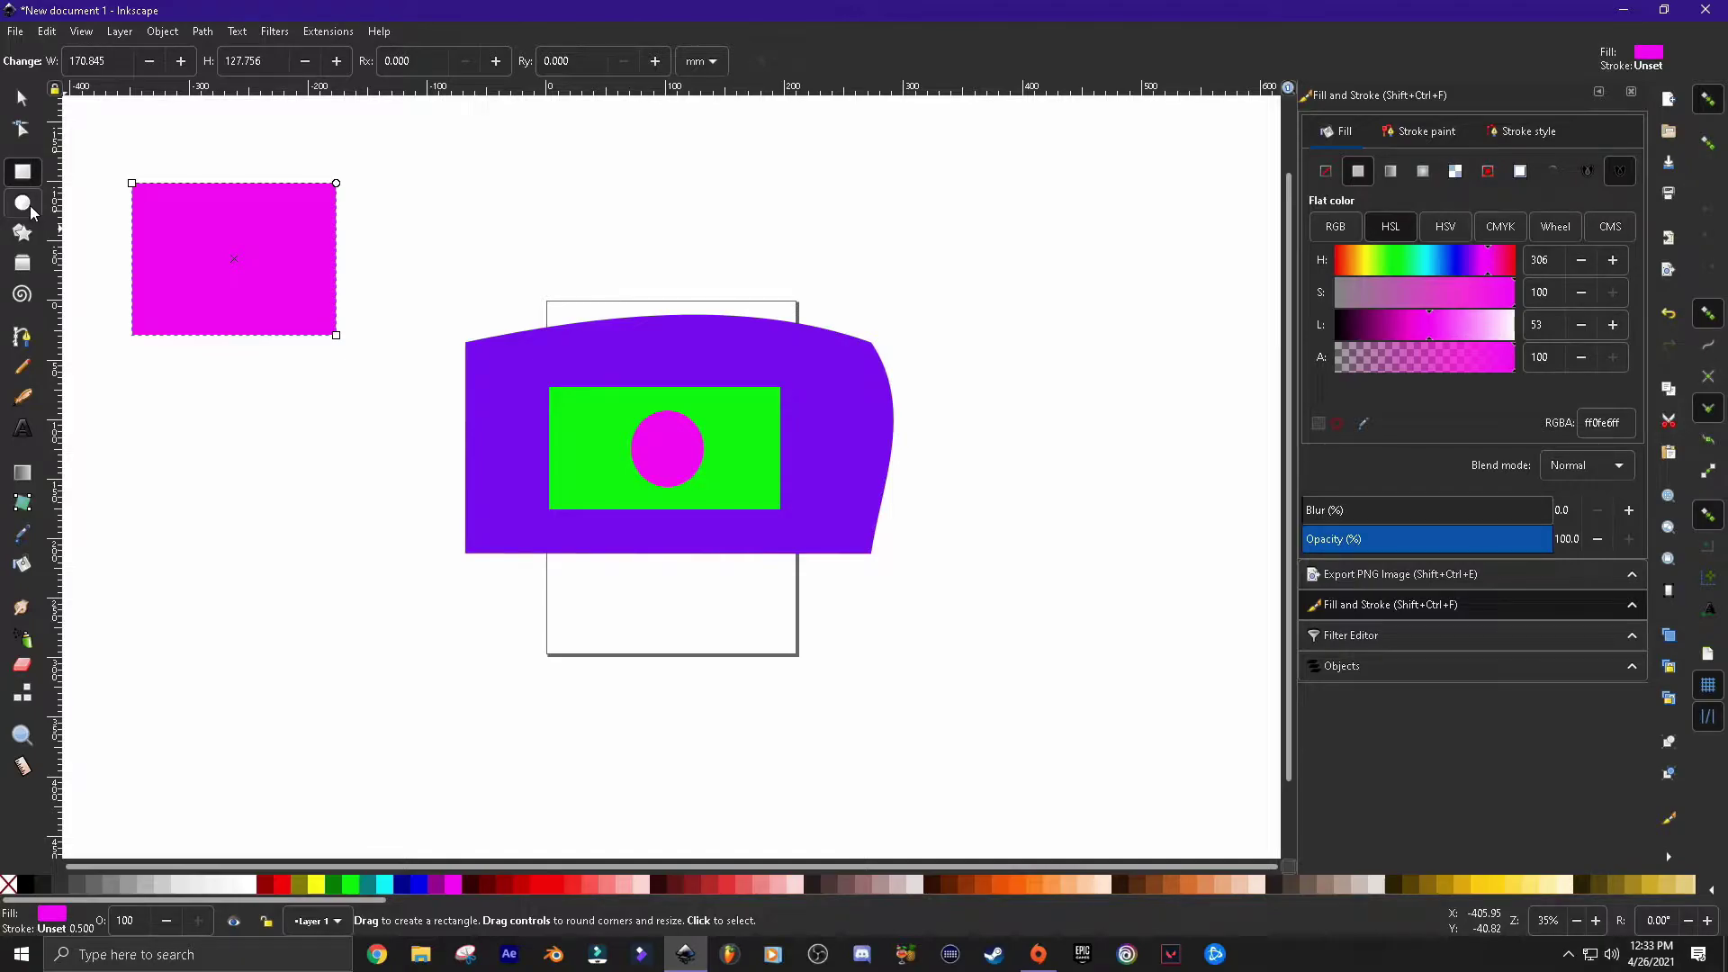
click(27, 205)
drag(189, 365, 297, 470)
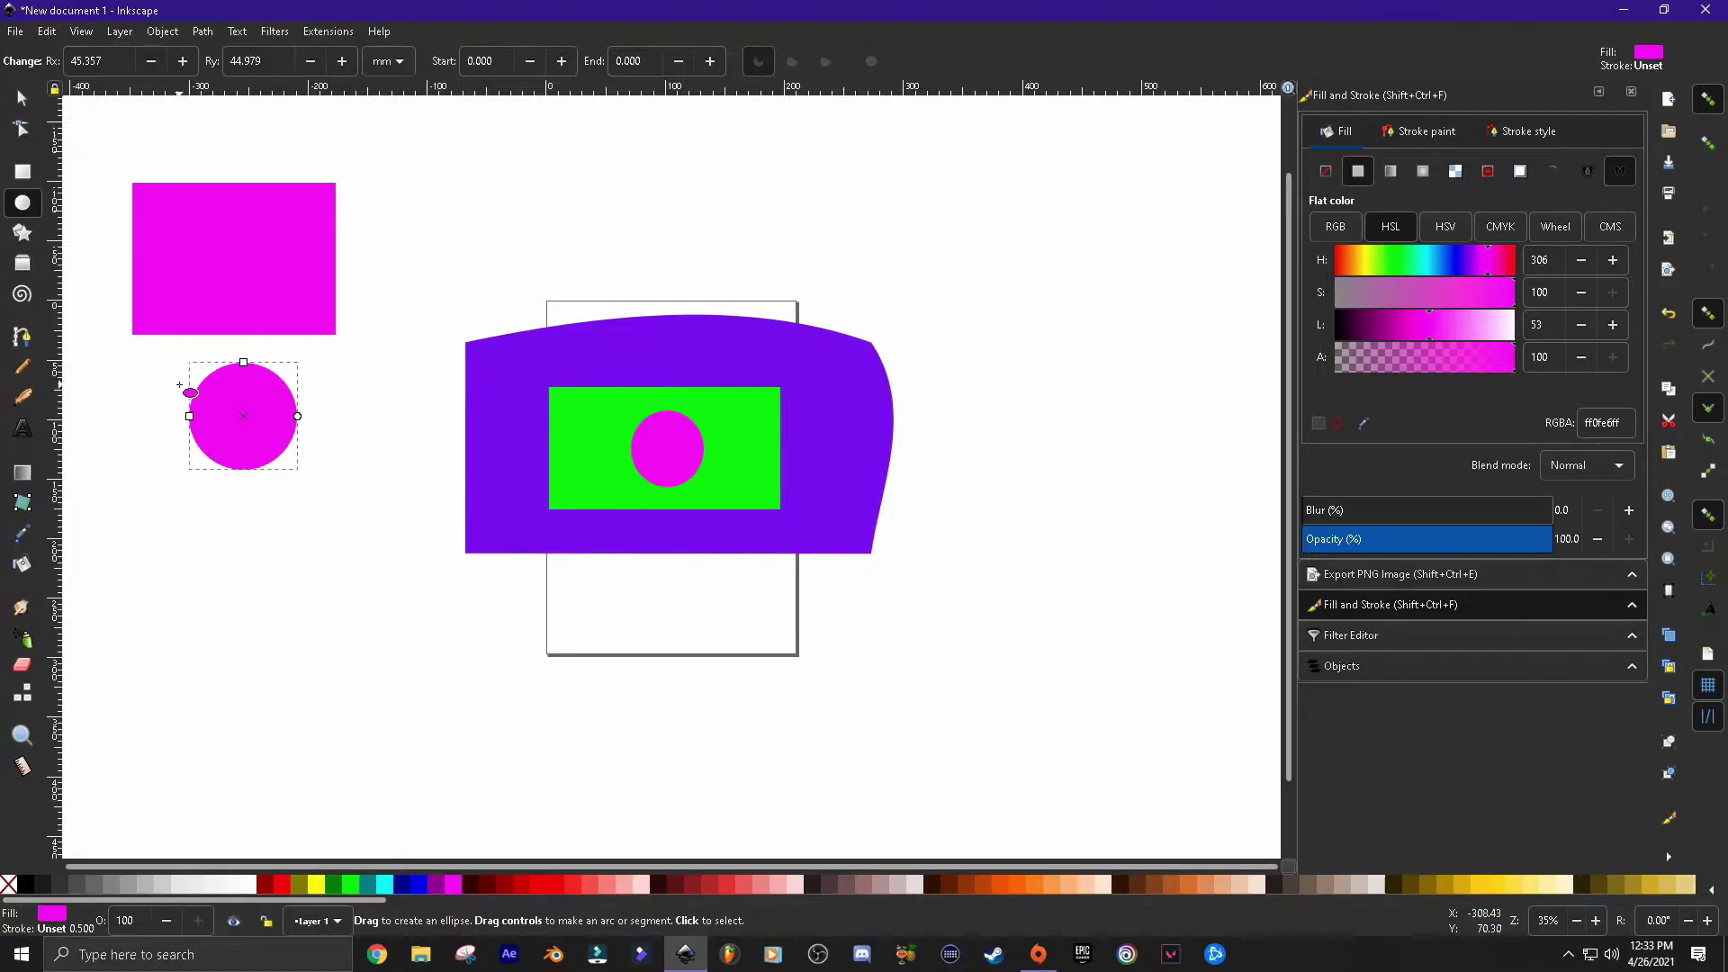
Draw a nearly straight freehand line below the shapes and a wavy freehand line beneath it with the Pencil tool
click(22, 233)
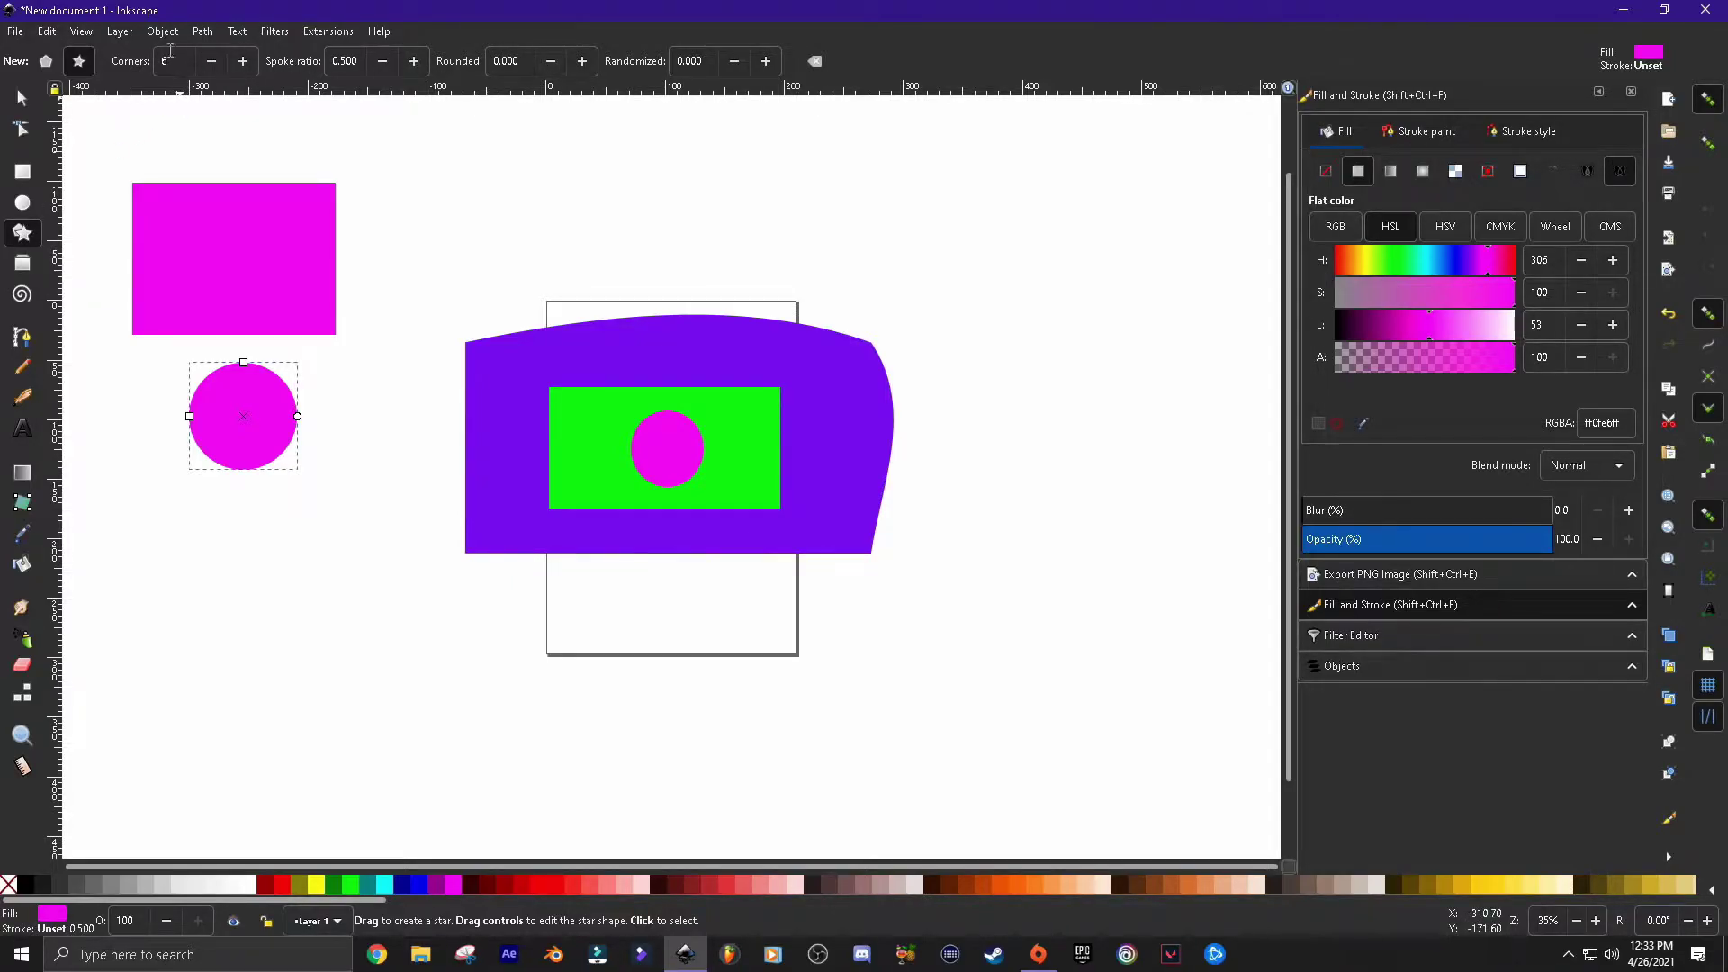
click(23, 371)
mouse_move(131, 654)
mouse_down()
mouse_move(474, 700)
mouse_move(609, 667)
mouse_up()
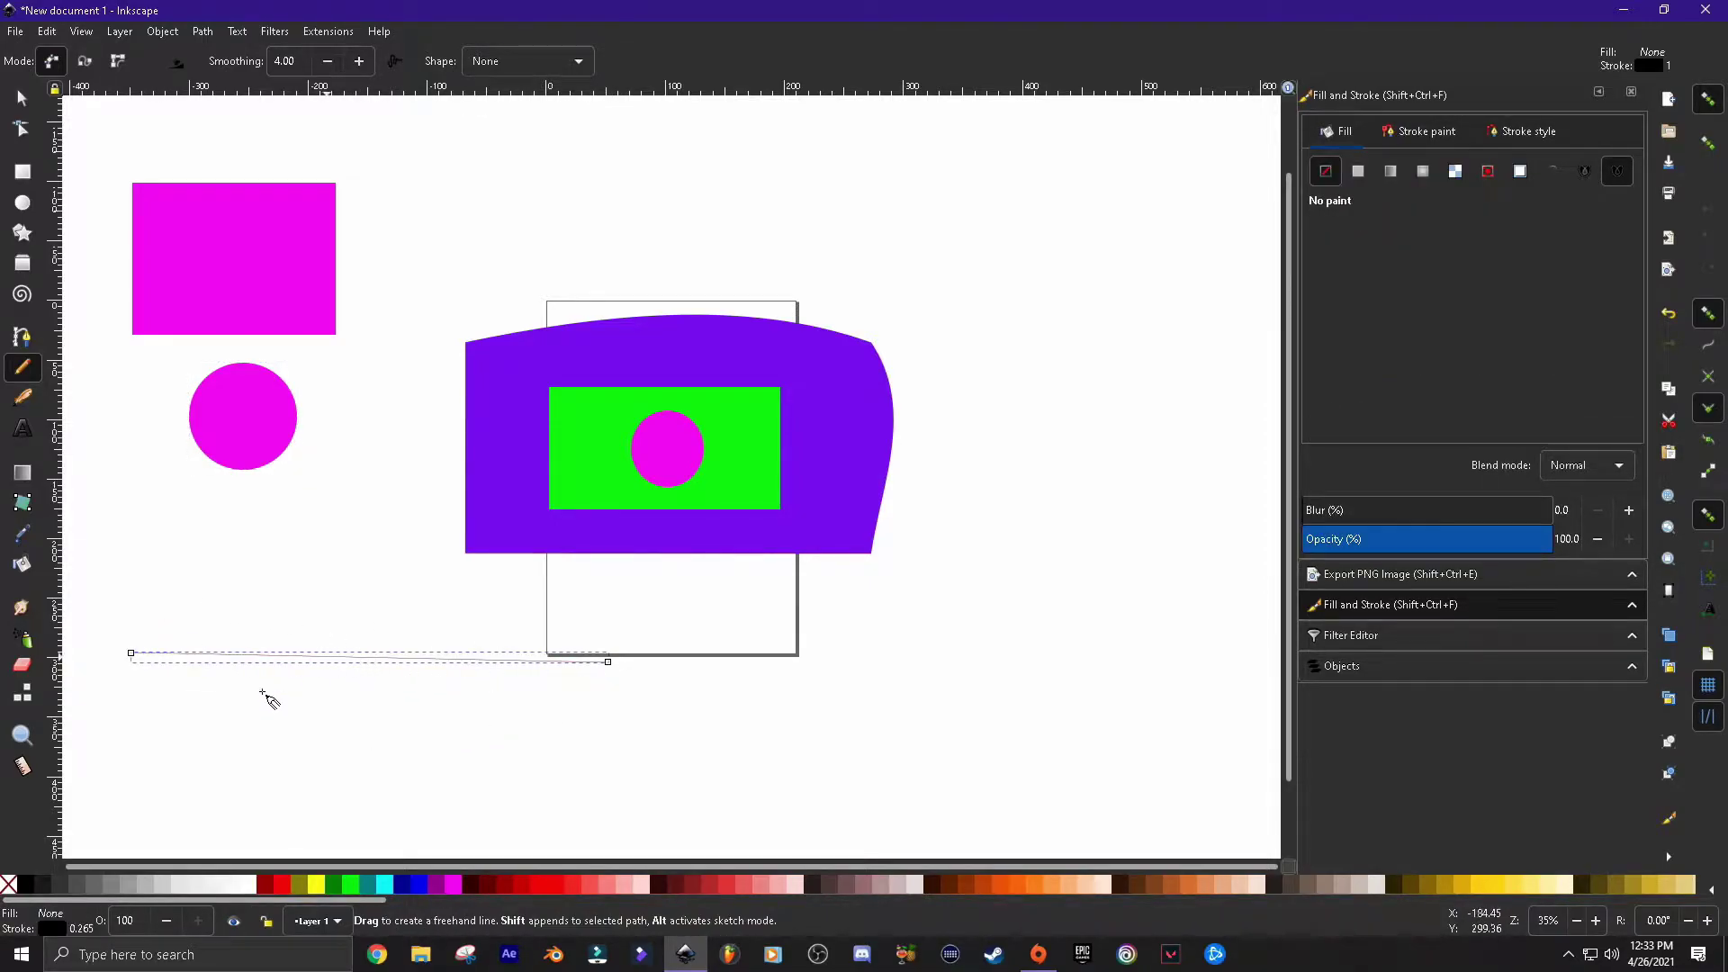
mouse_move(131, 793)
mouse_down()
mouse_move(206, 732)
mouse_move(274, 821)
mouse_move(407, 736)
mouse_move(459, 804)
mouse_move(585, 741)
mouse_up()
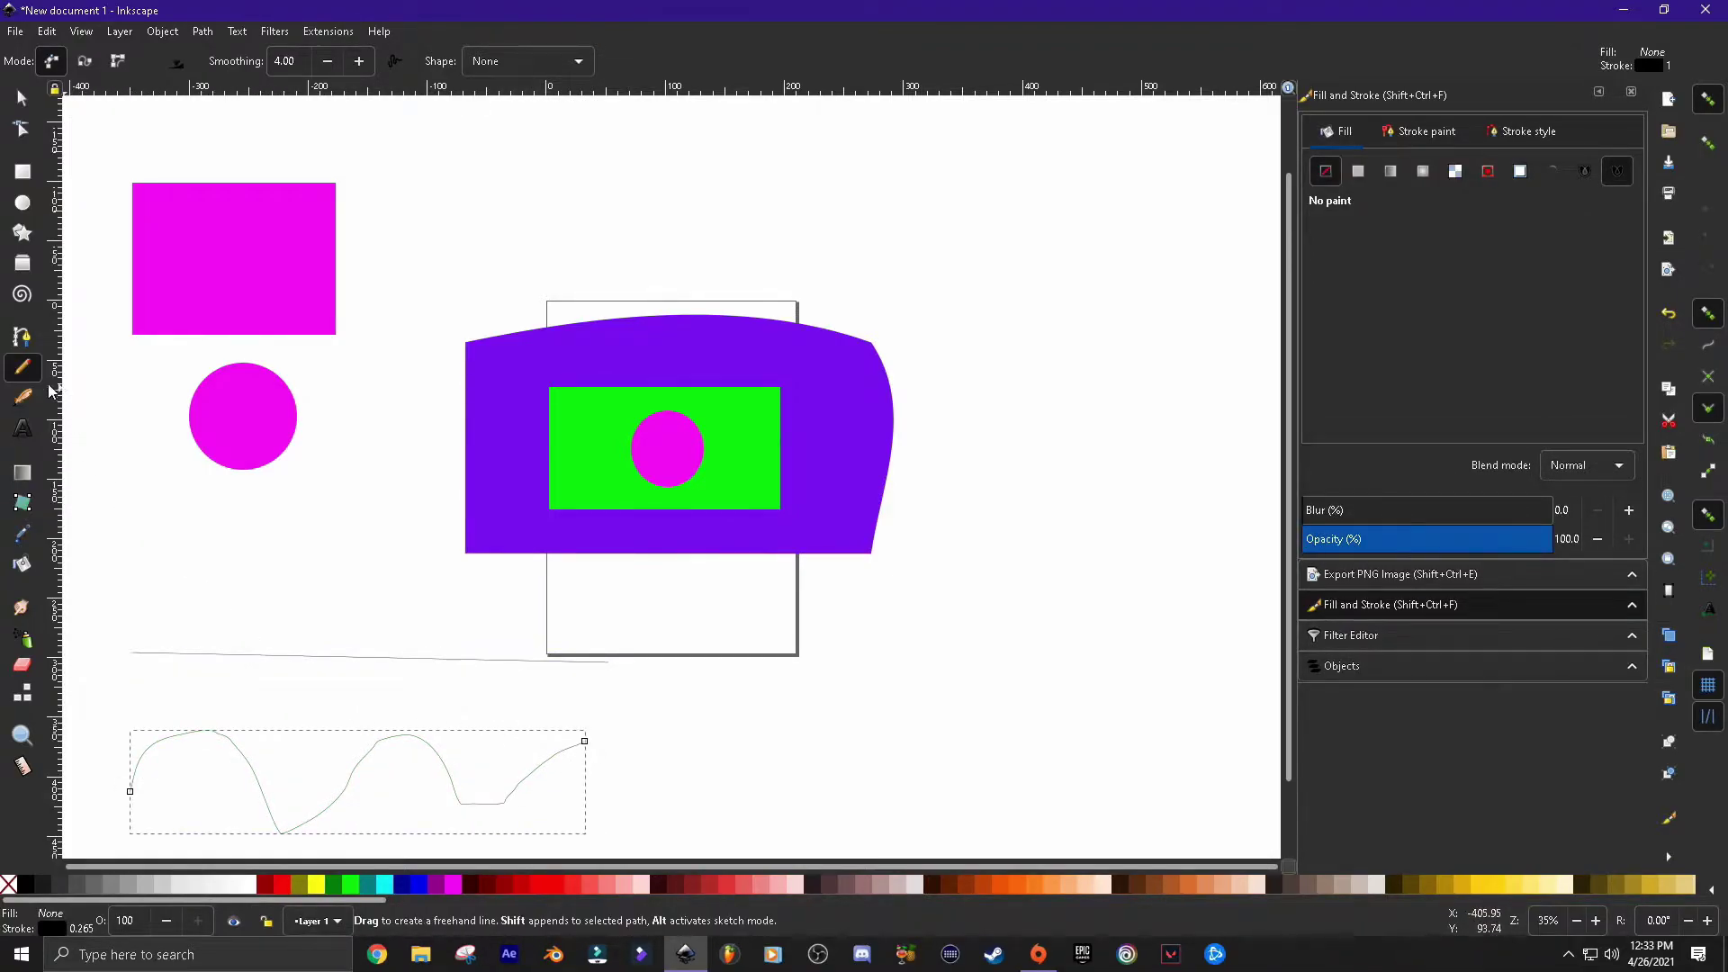
Add the text "TEXT" above the purple shape
click(22, 432)
click(500, 218)
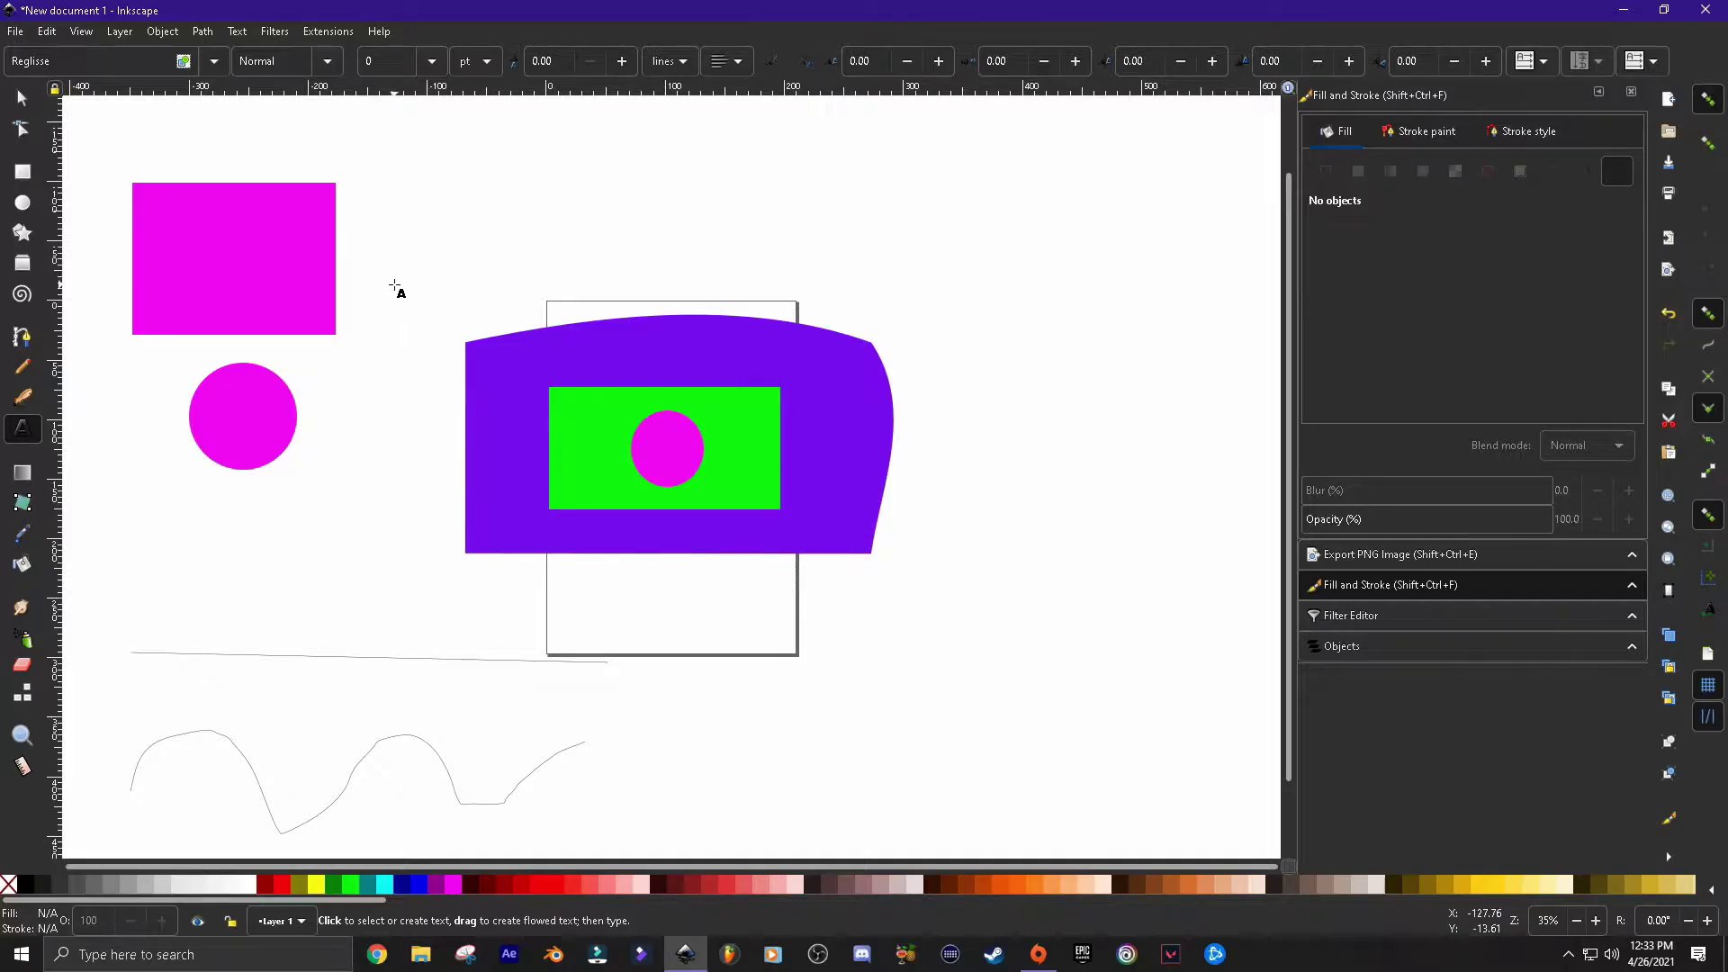
text(TEXT)
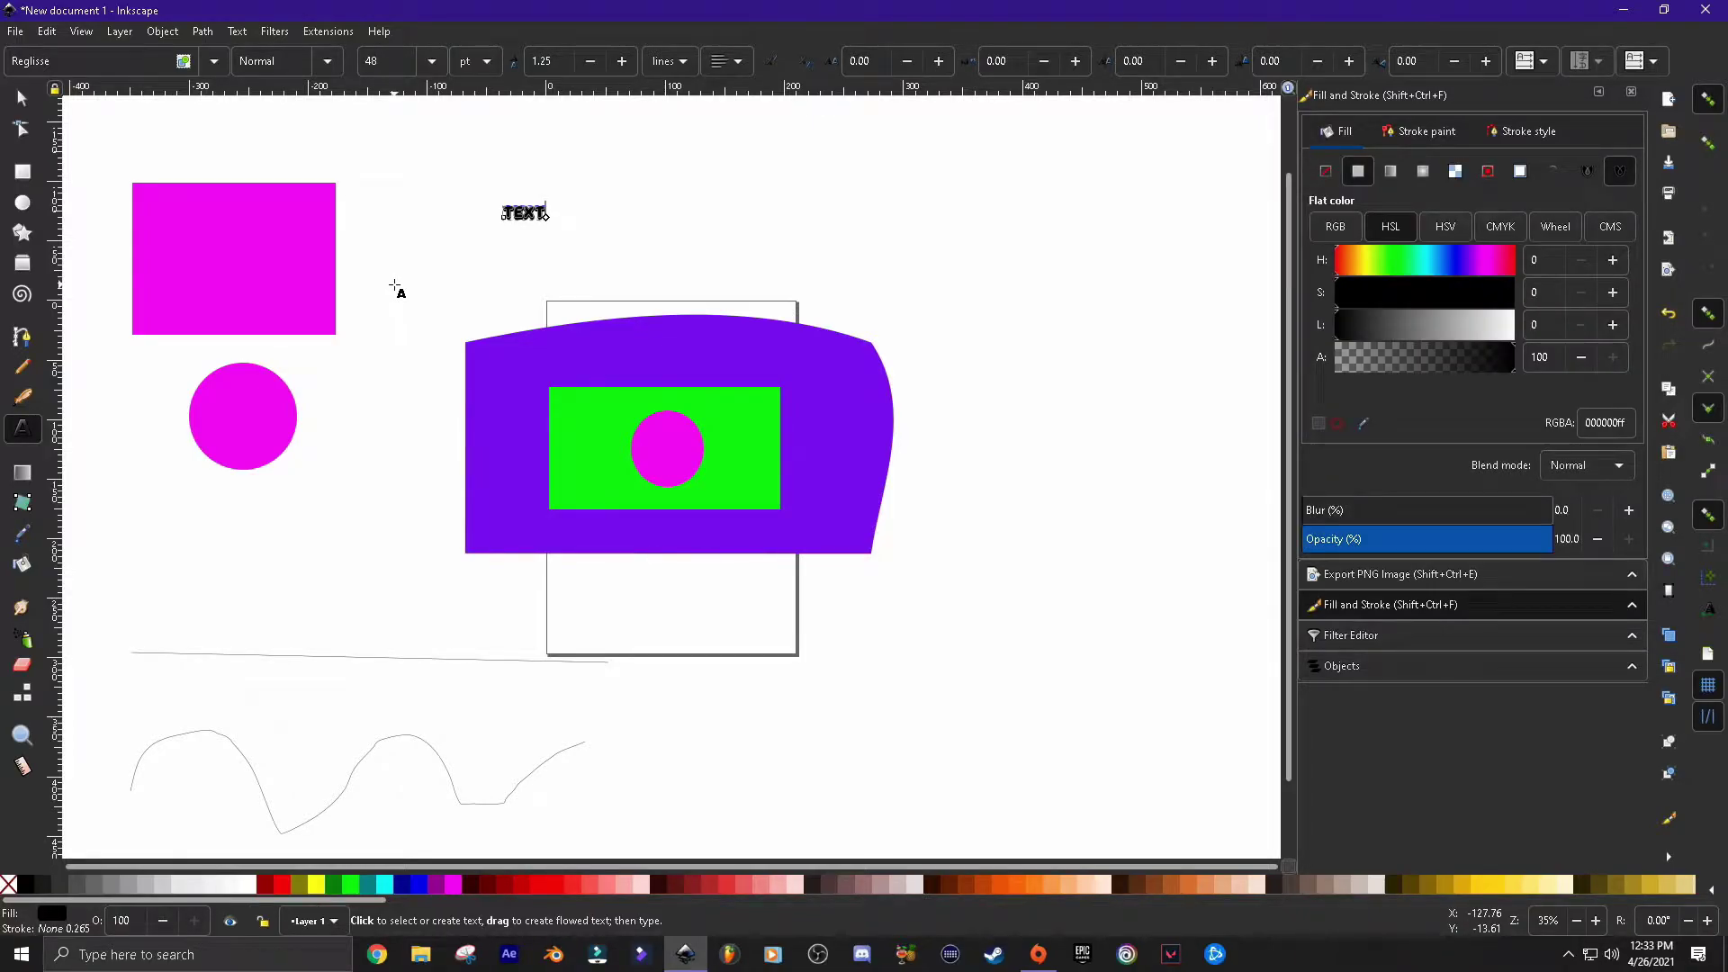
Examine the font family, style, size and alignment options available for the text
click(213, 62)
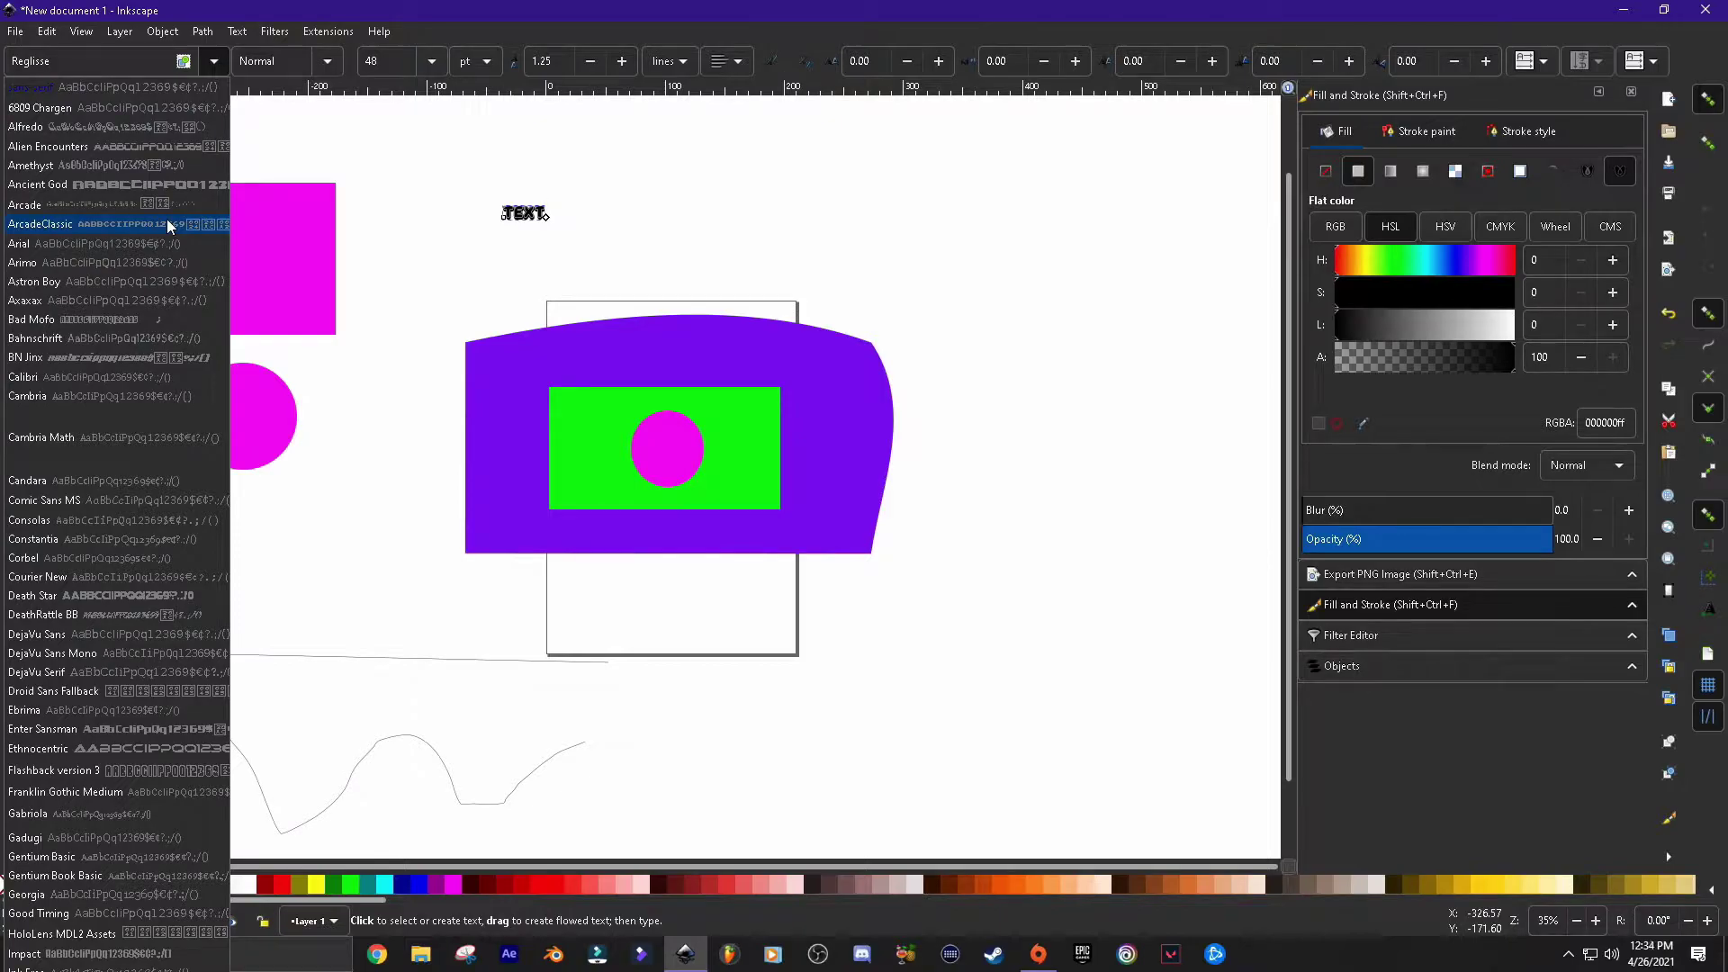
click(341, 142)
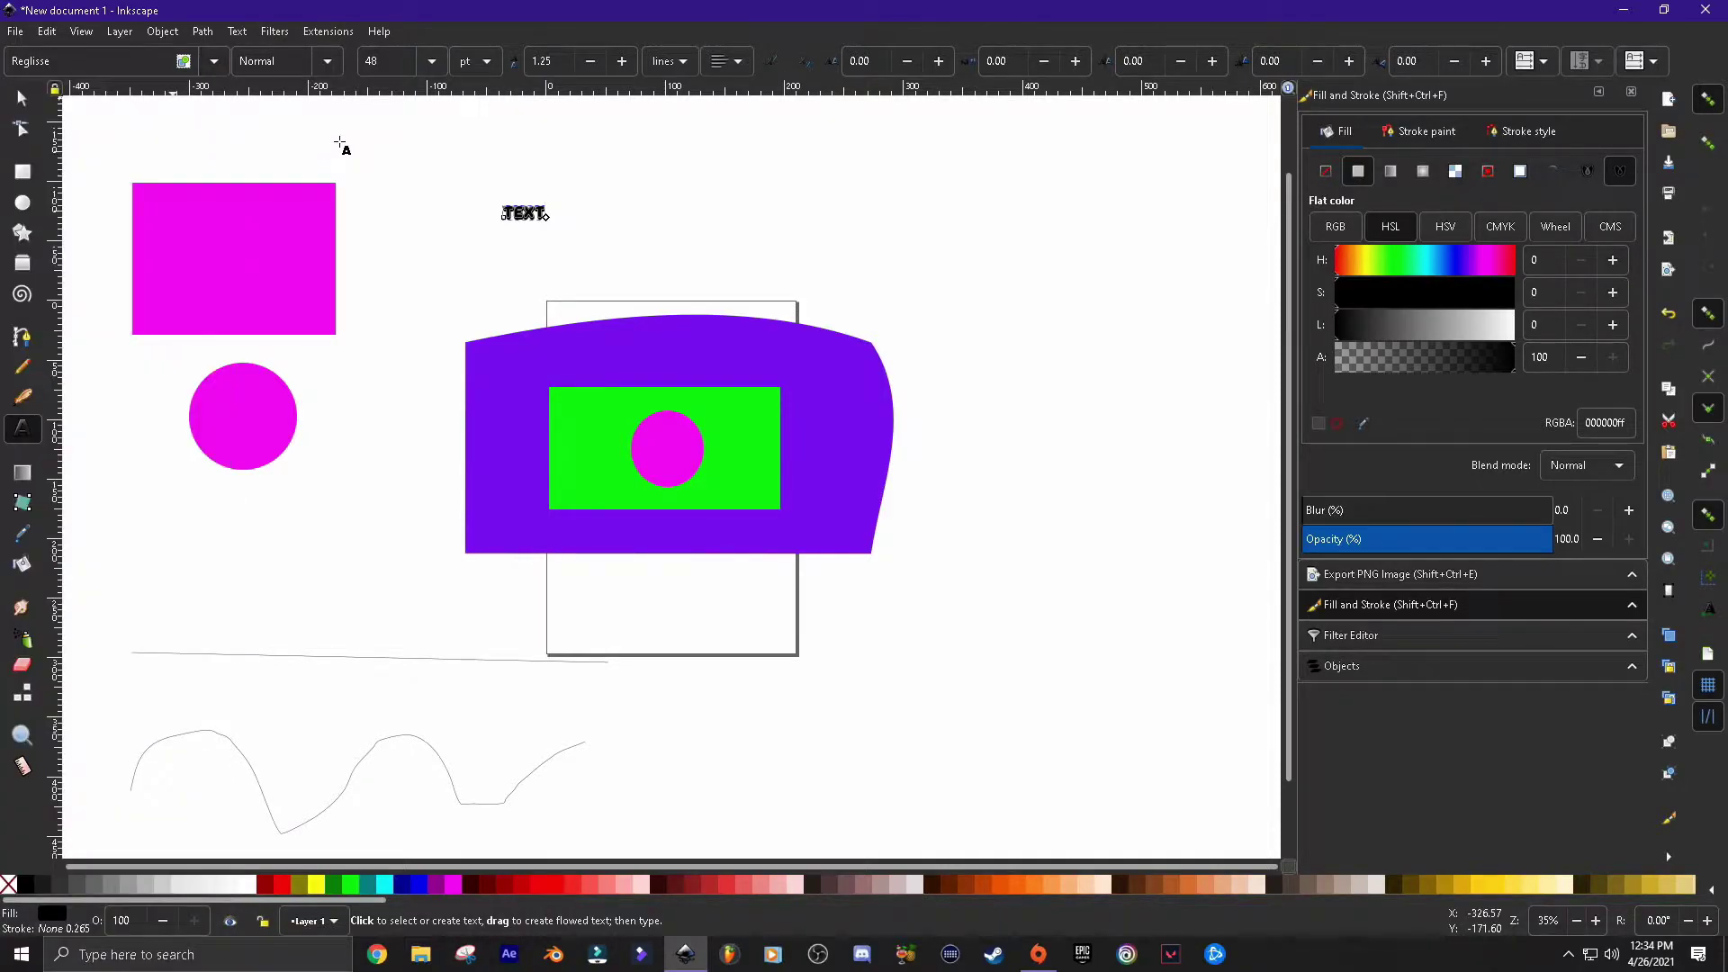
click(328, 61)
click(439, 67)
click(740, 61)
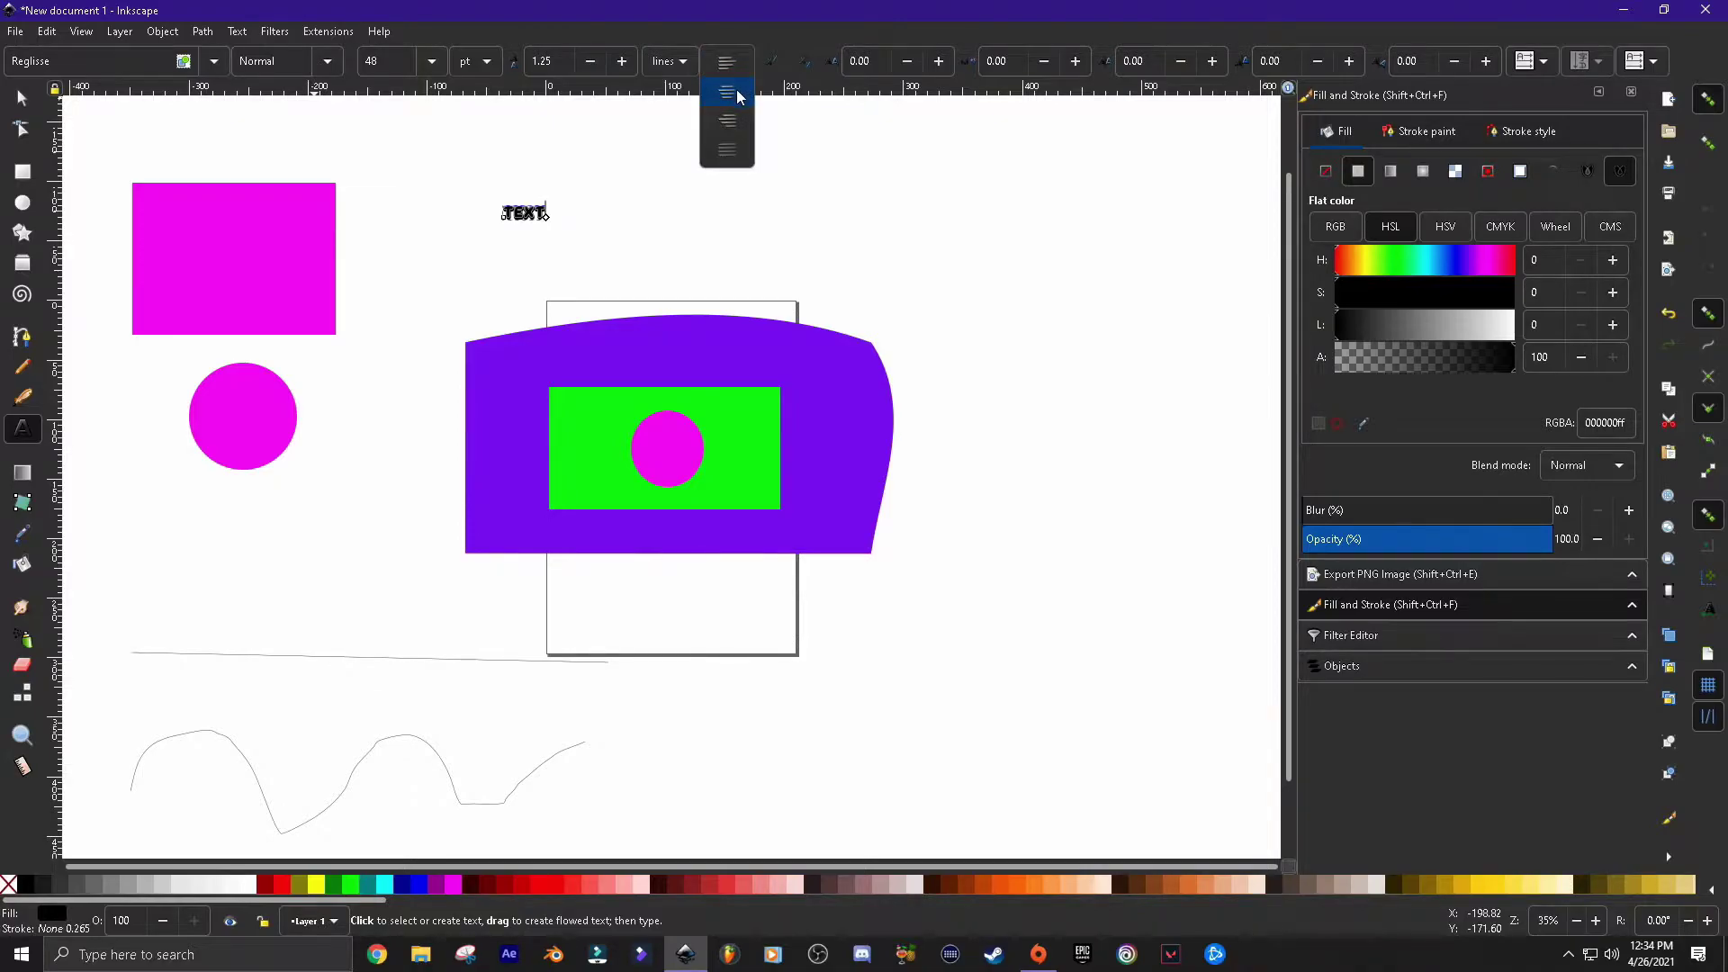
click(555, 142)
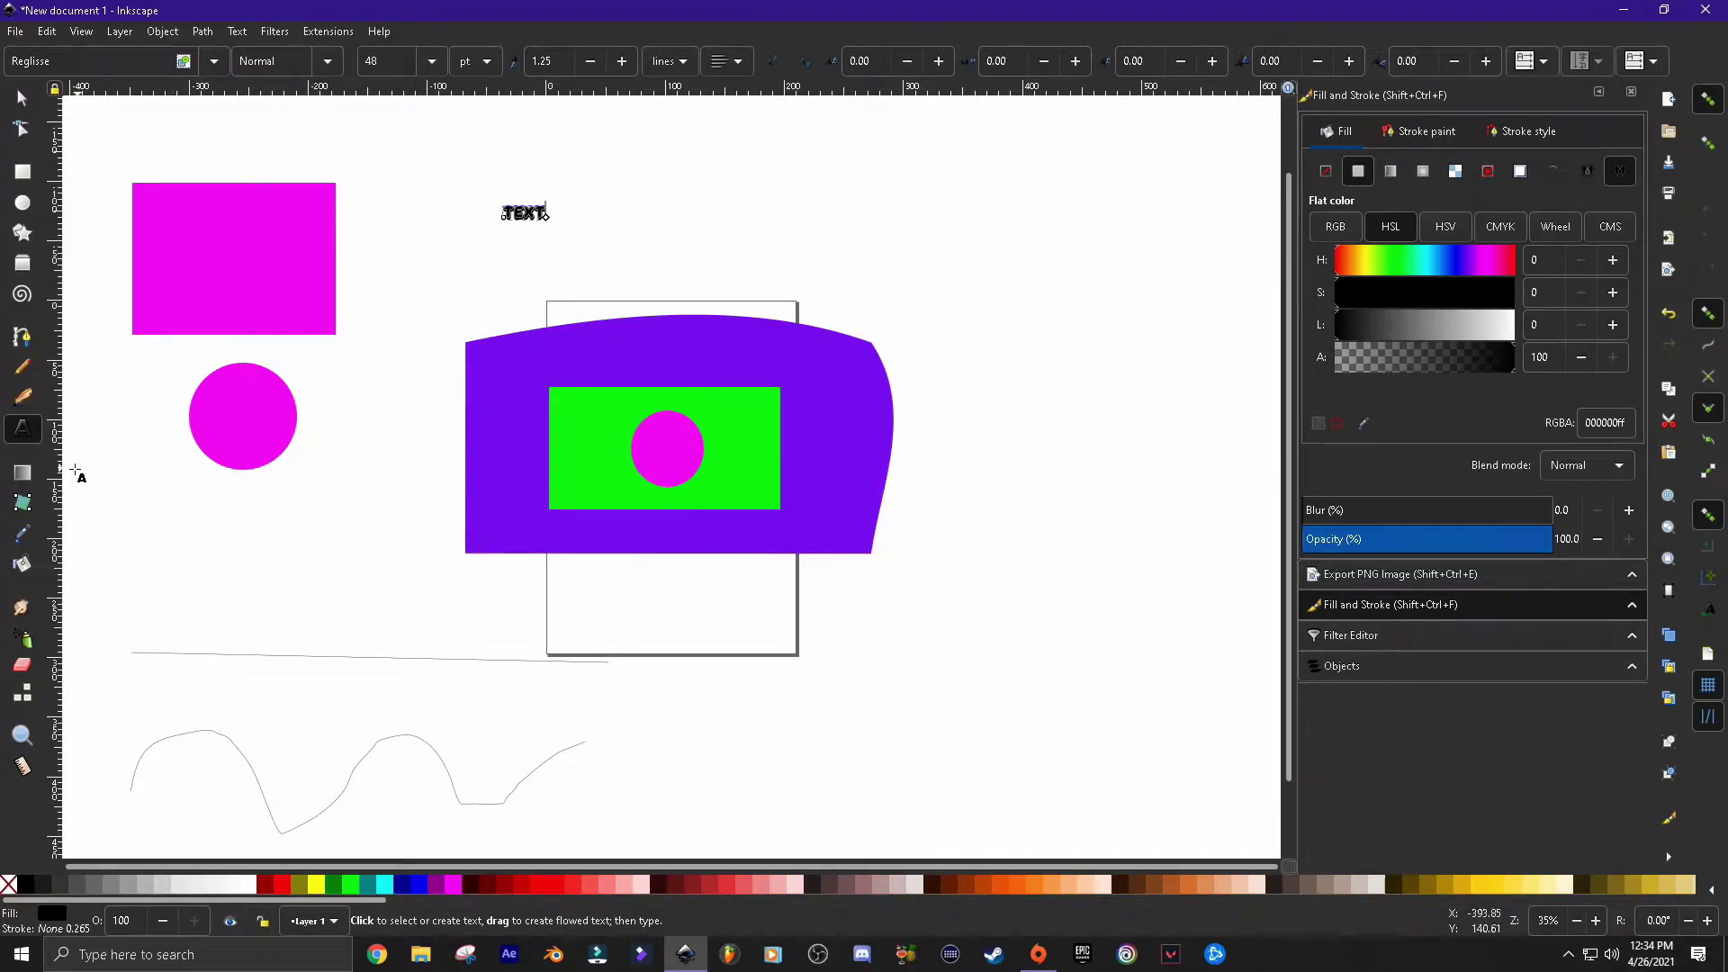
Apply a linear gradient to the text, spanning the magenta rectangle, and colour its end stop with the inner rectangle's green
click(20, 477)
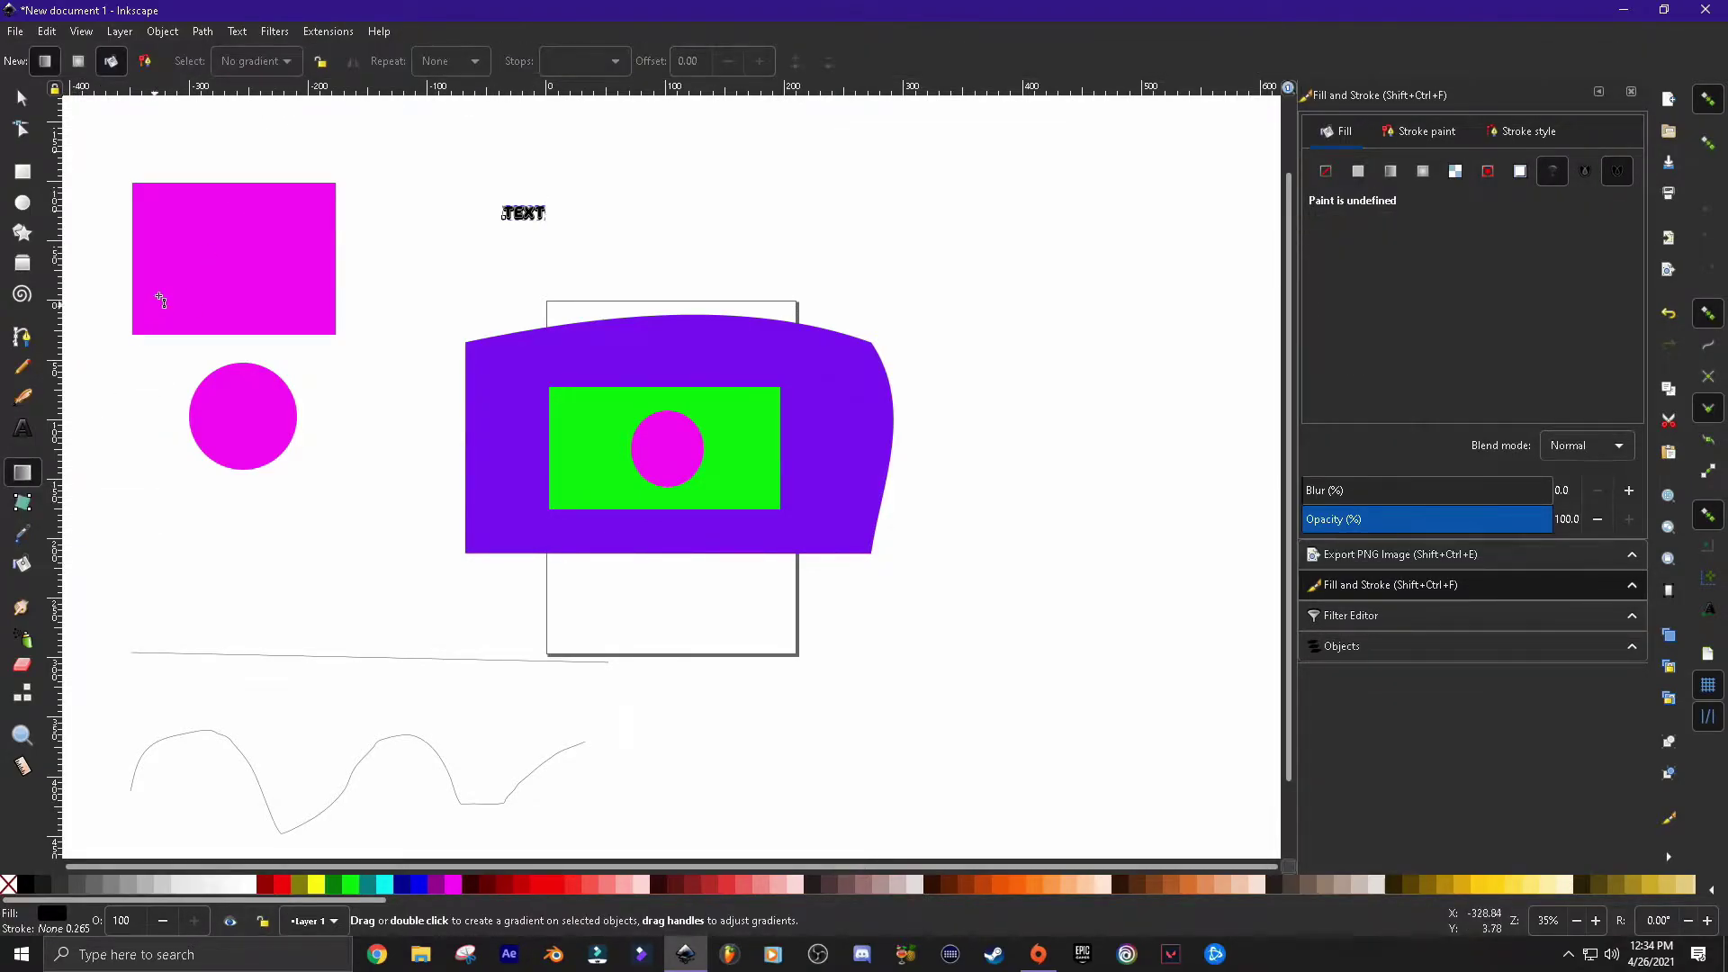
drag(145, 261, 322, 256)
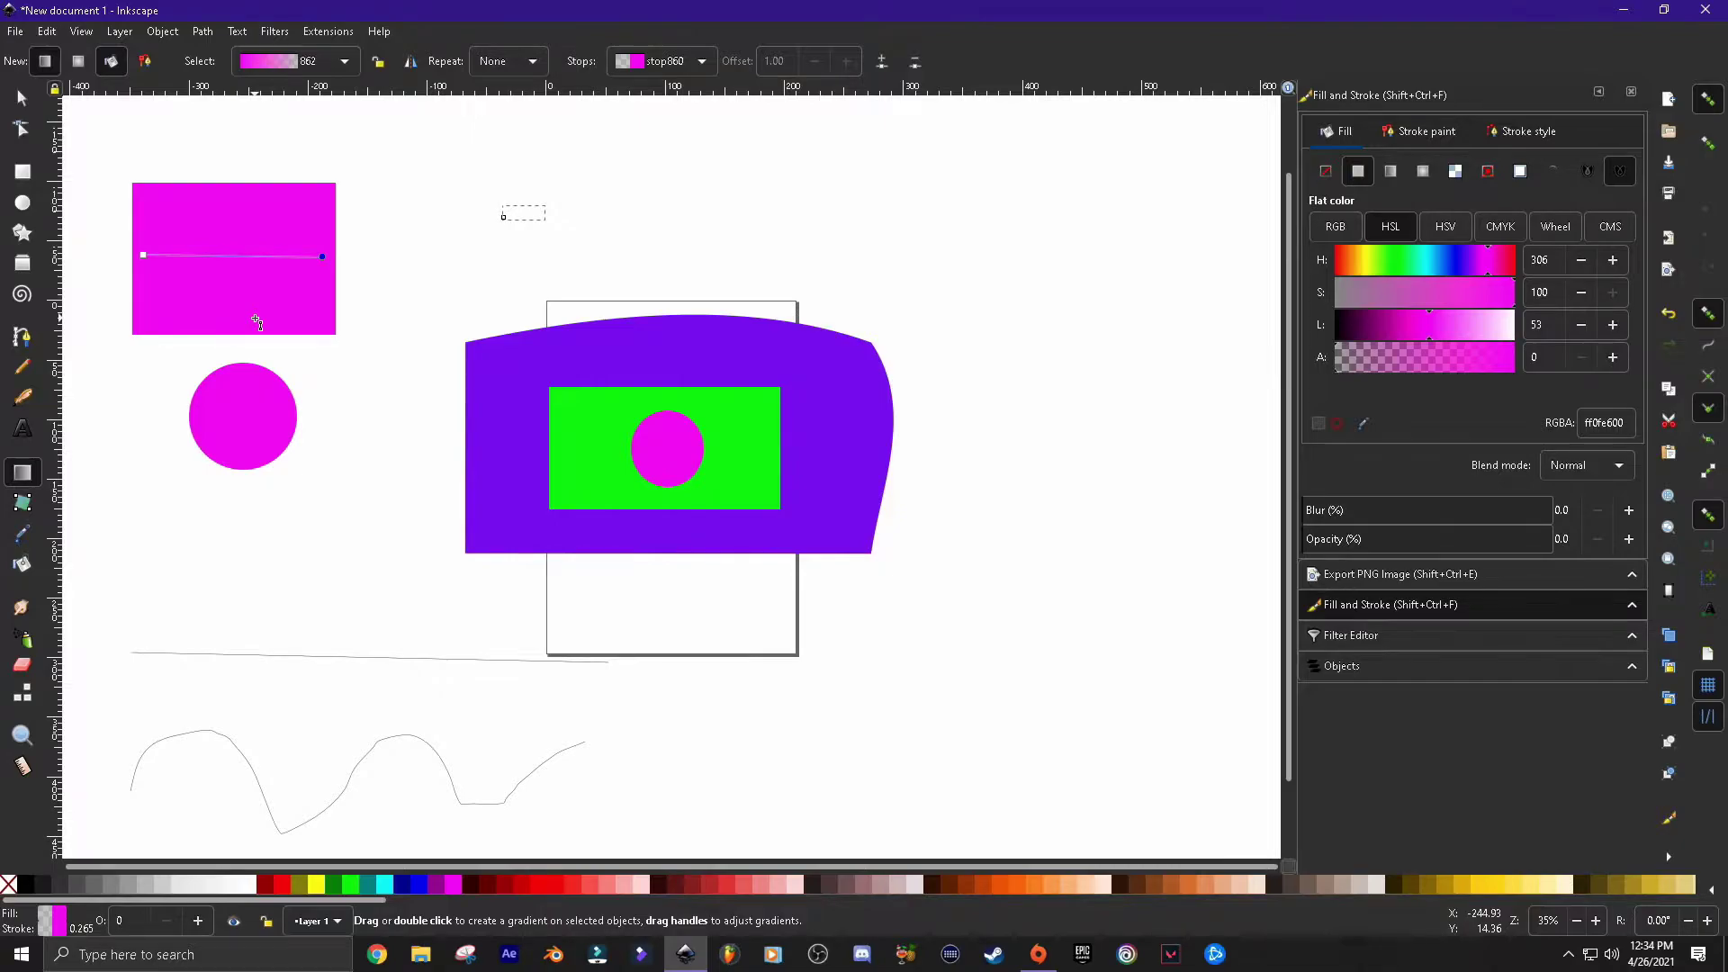
click(23, 538)
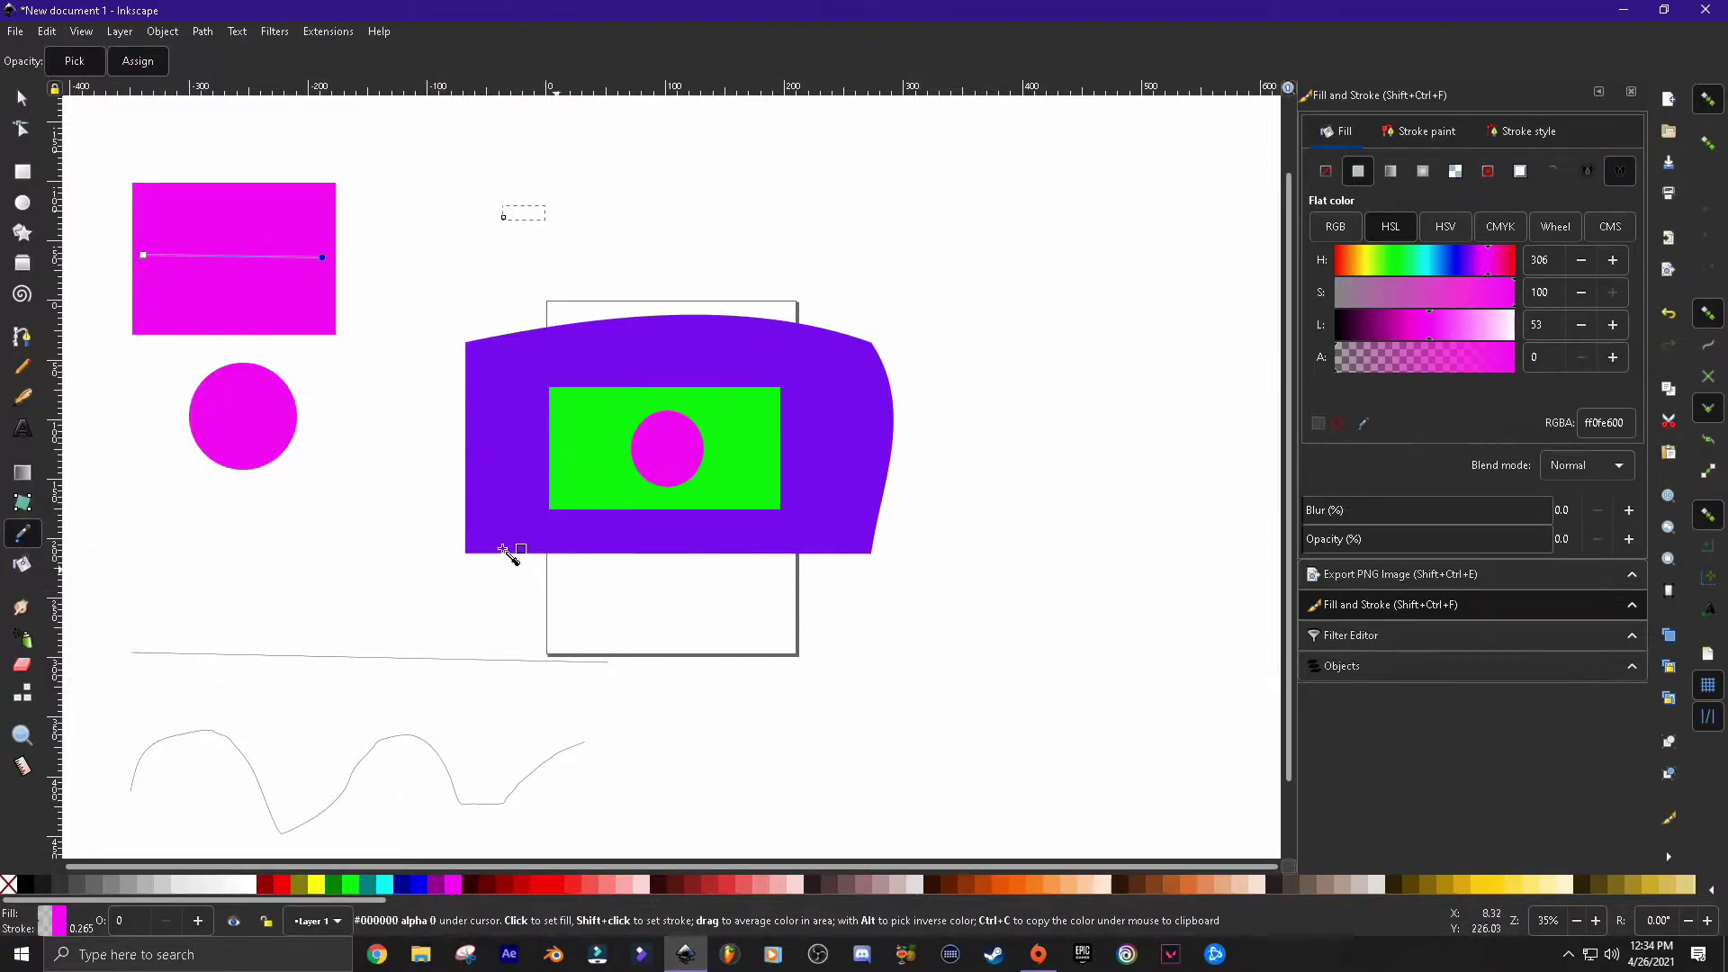
click(574, 426)
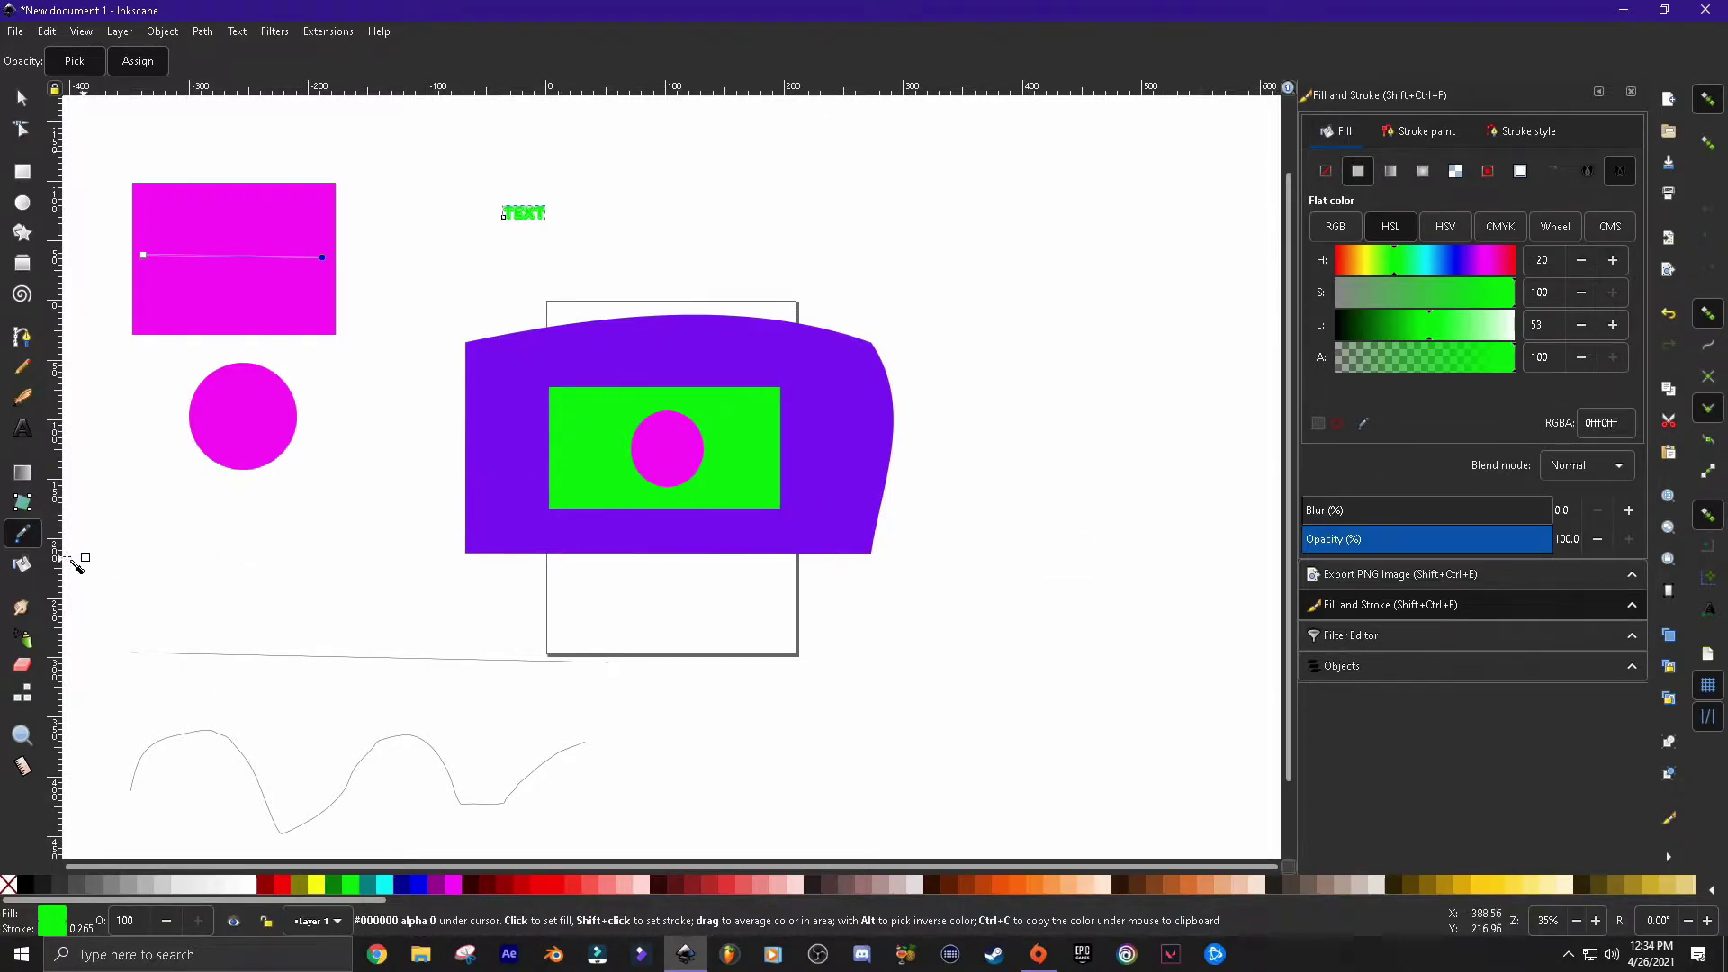
Try to fill the magenta circle left of the page using the Paint Bucket tool
click(20, 565)
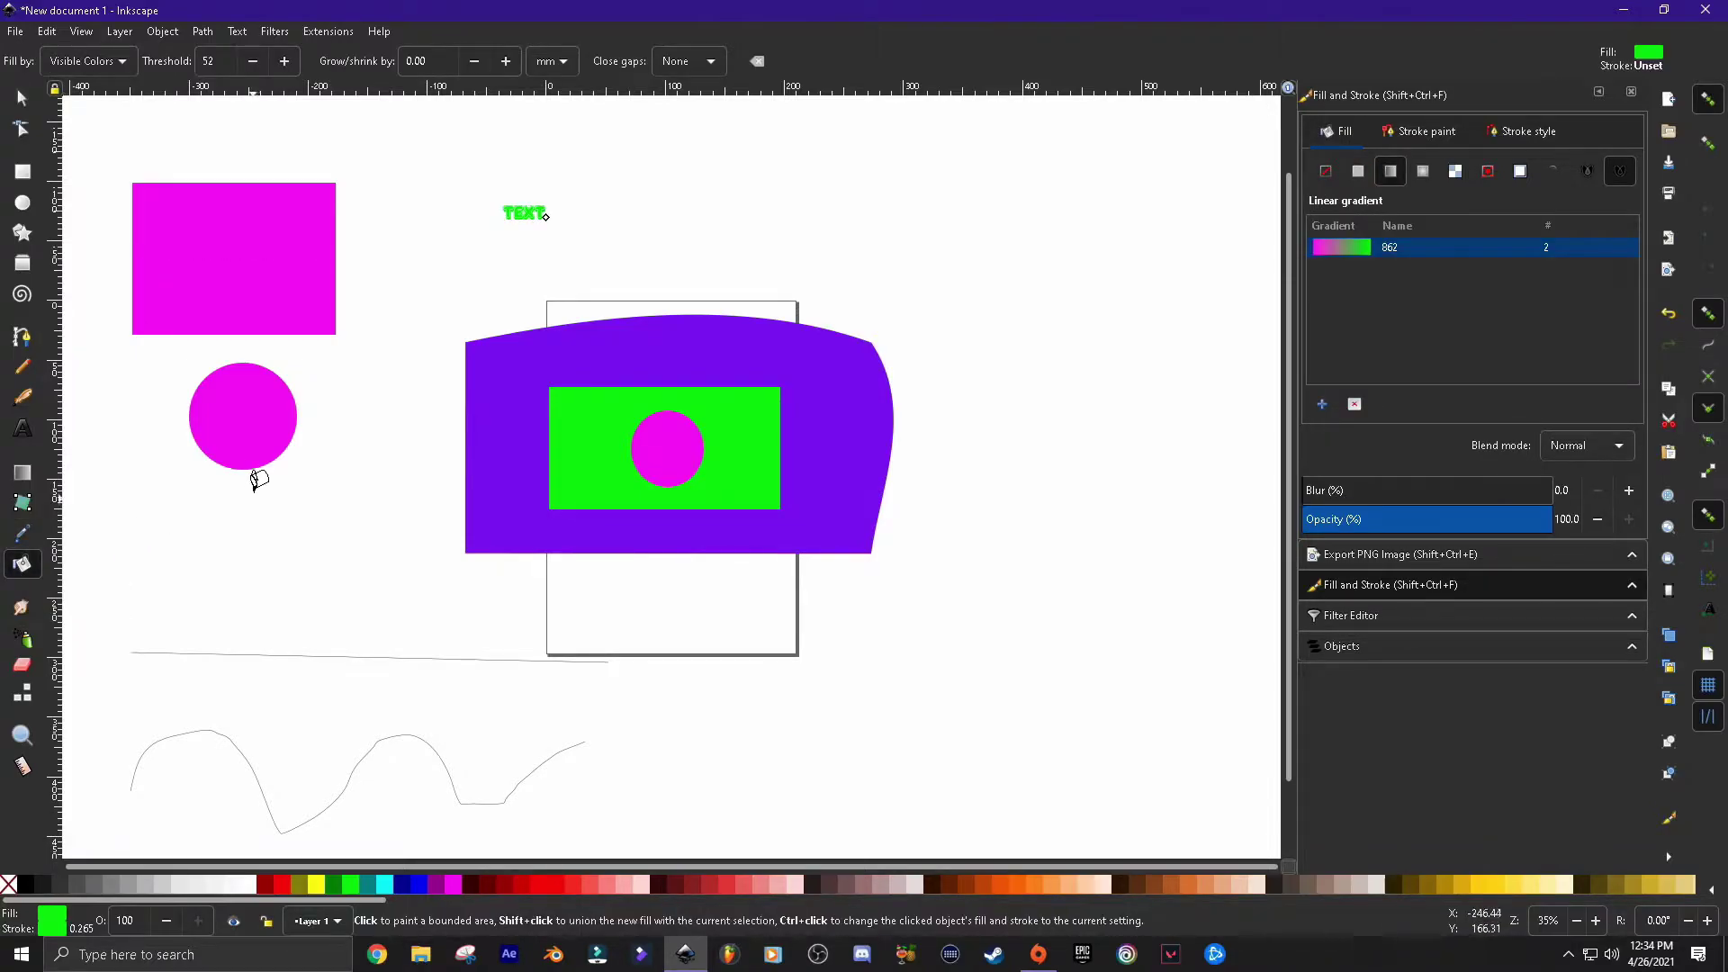
click(239, 401)
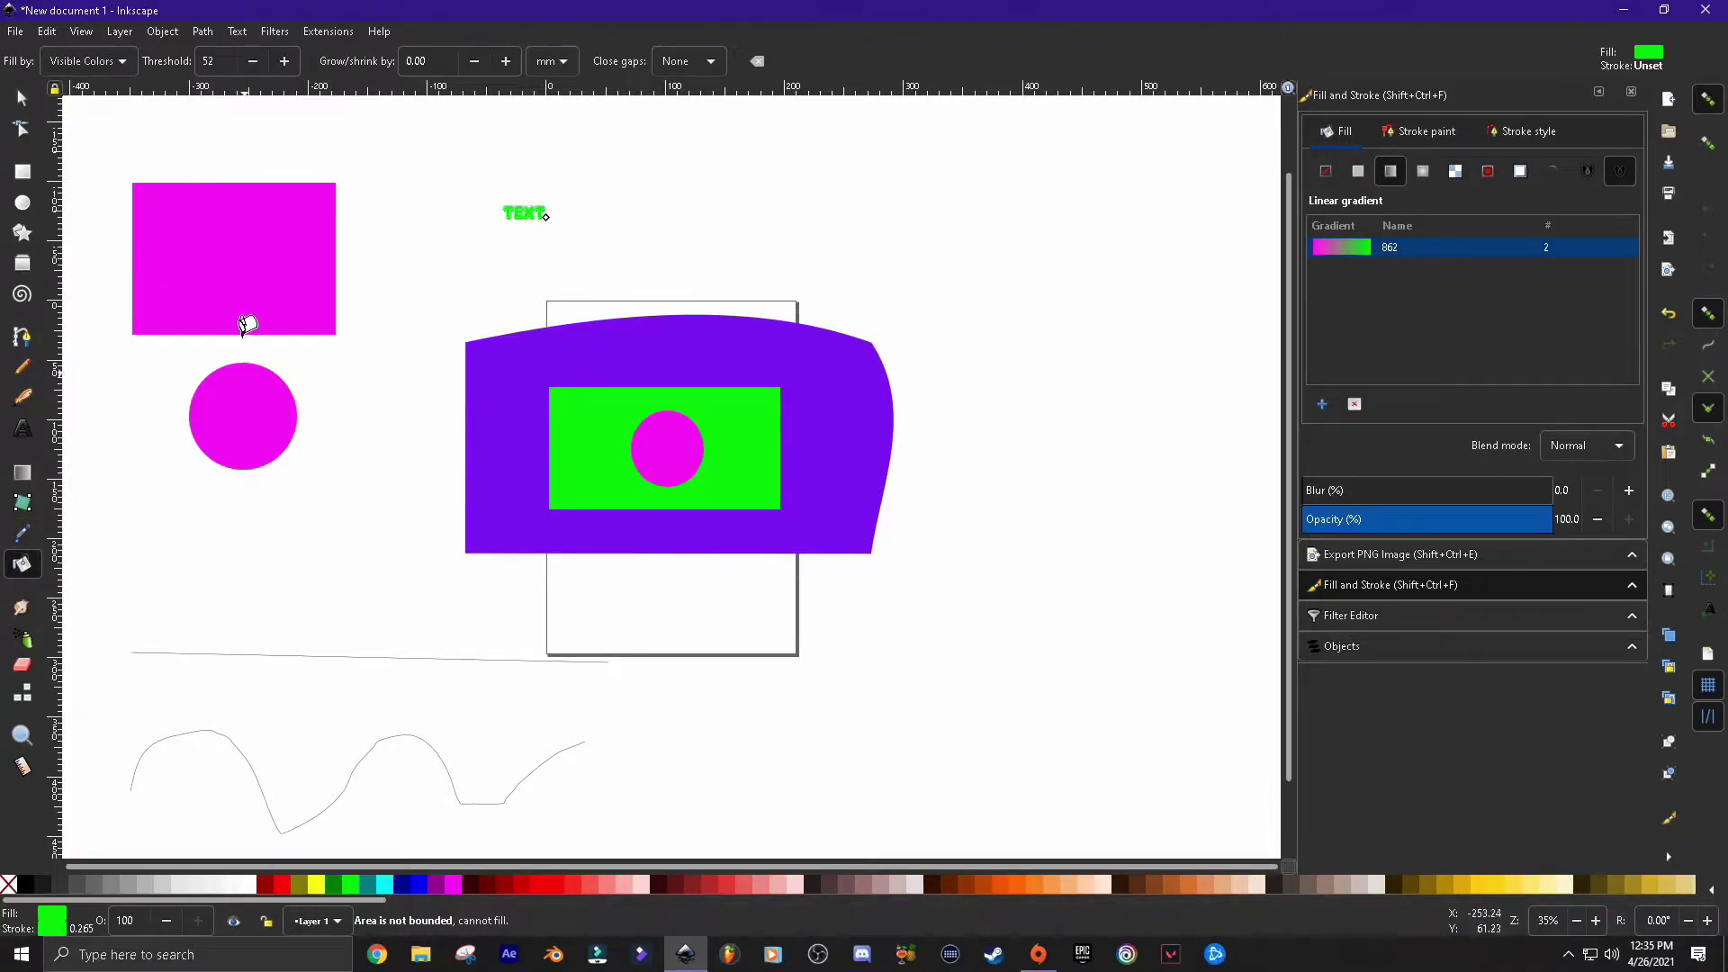
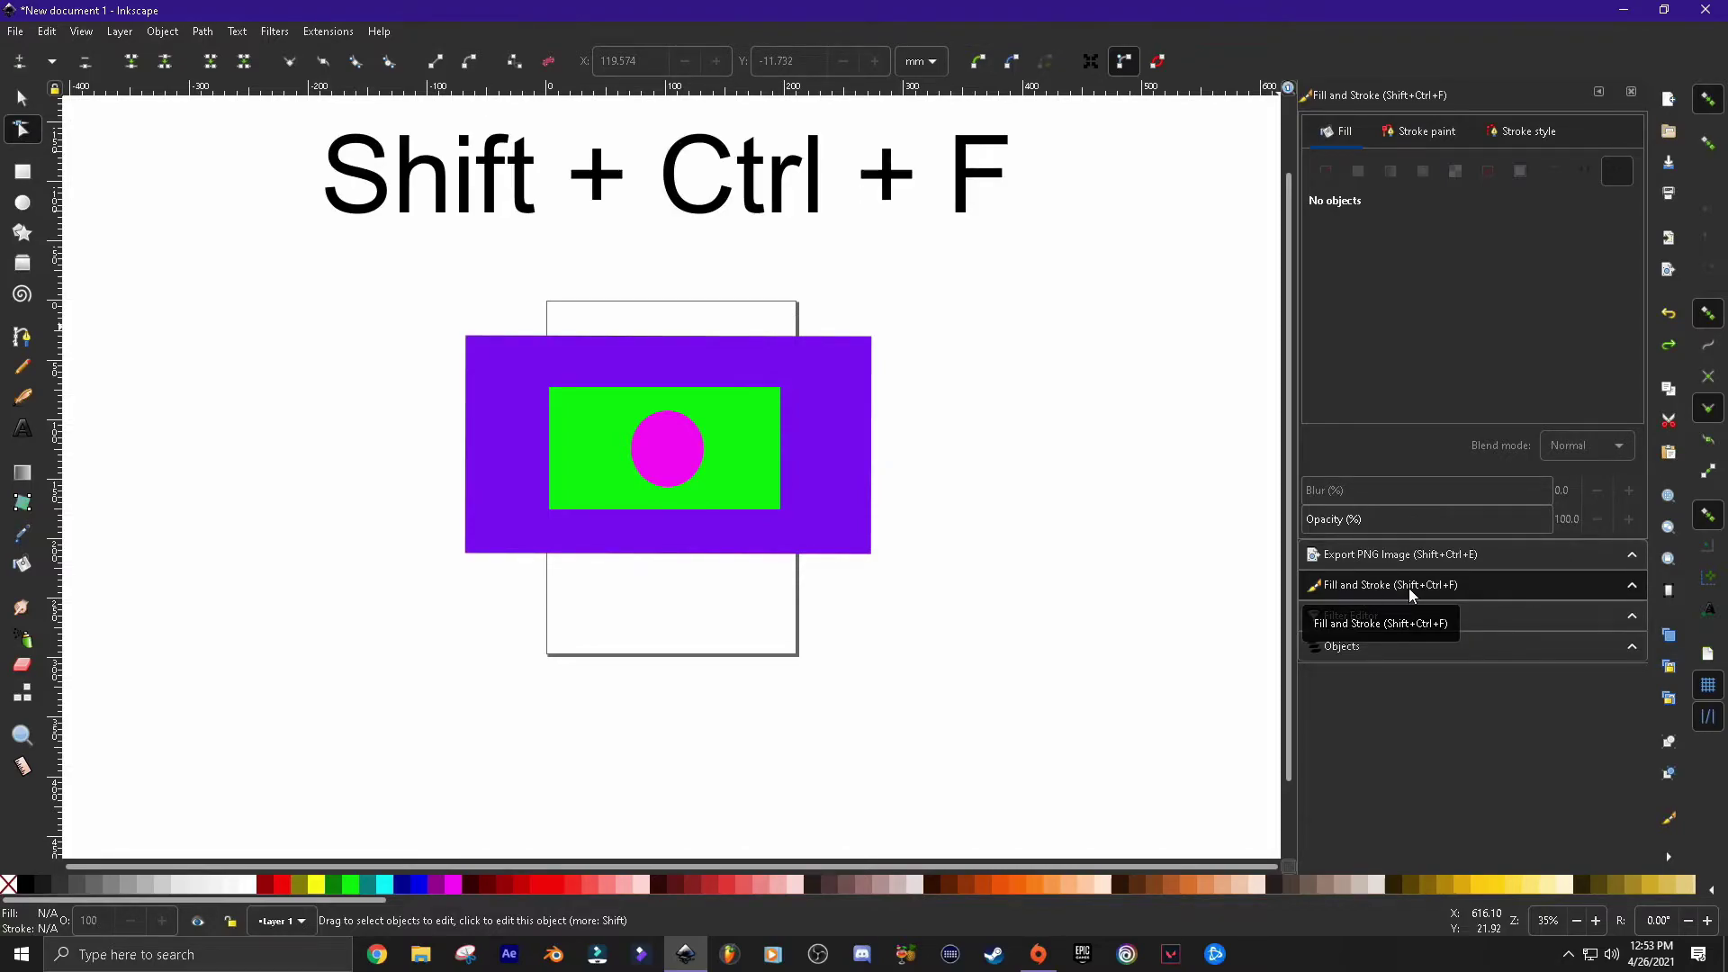
Show the Filter Editor and look through the available filter categories
click(1489, 614)
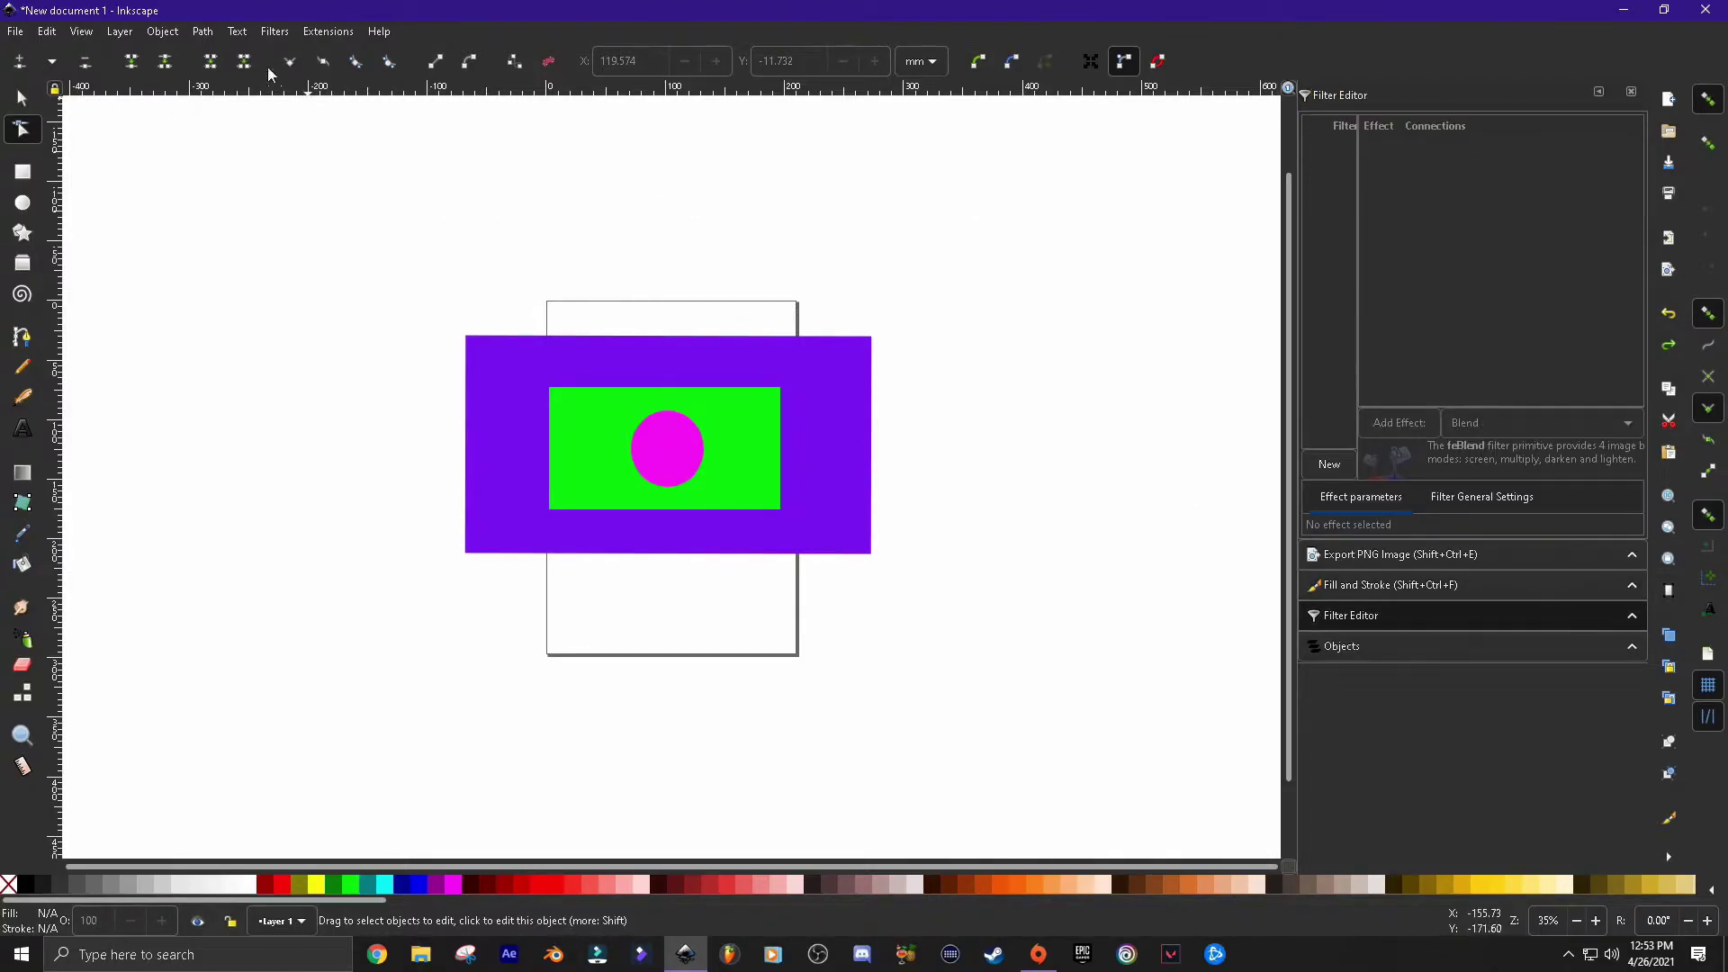
click(277, 32)
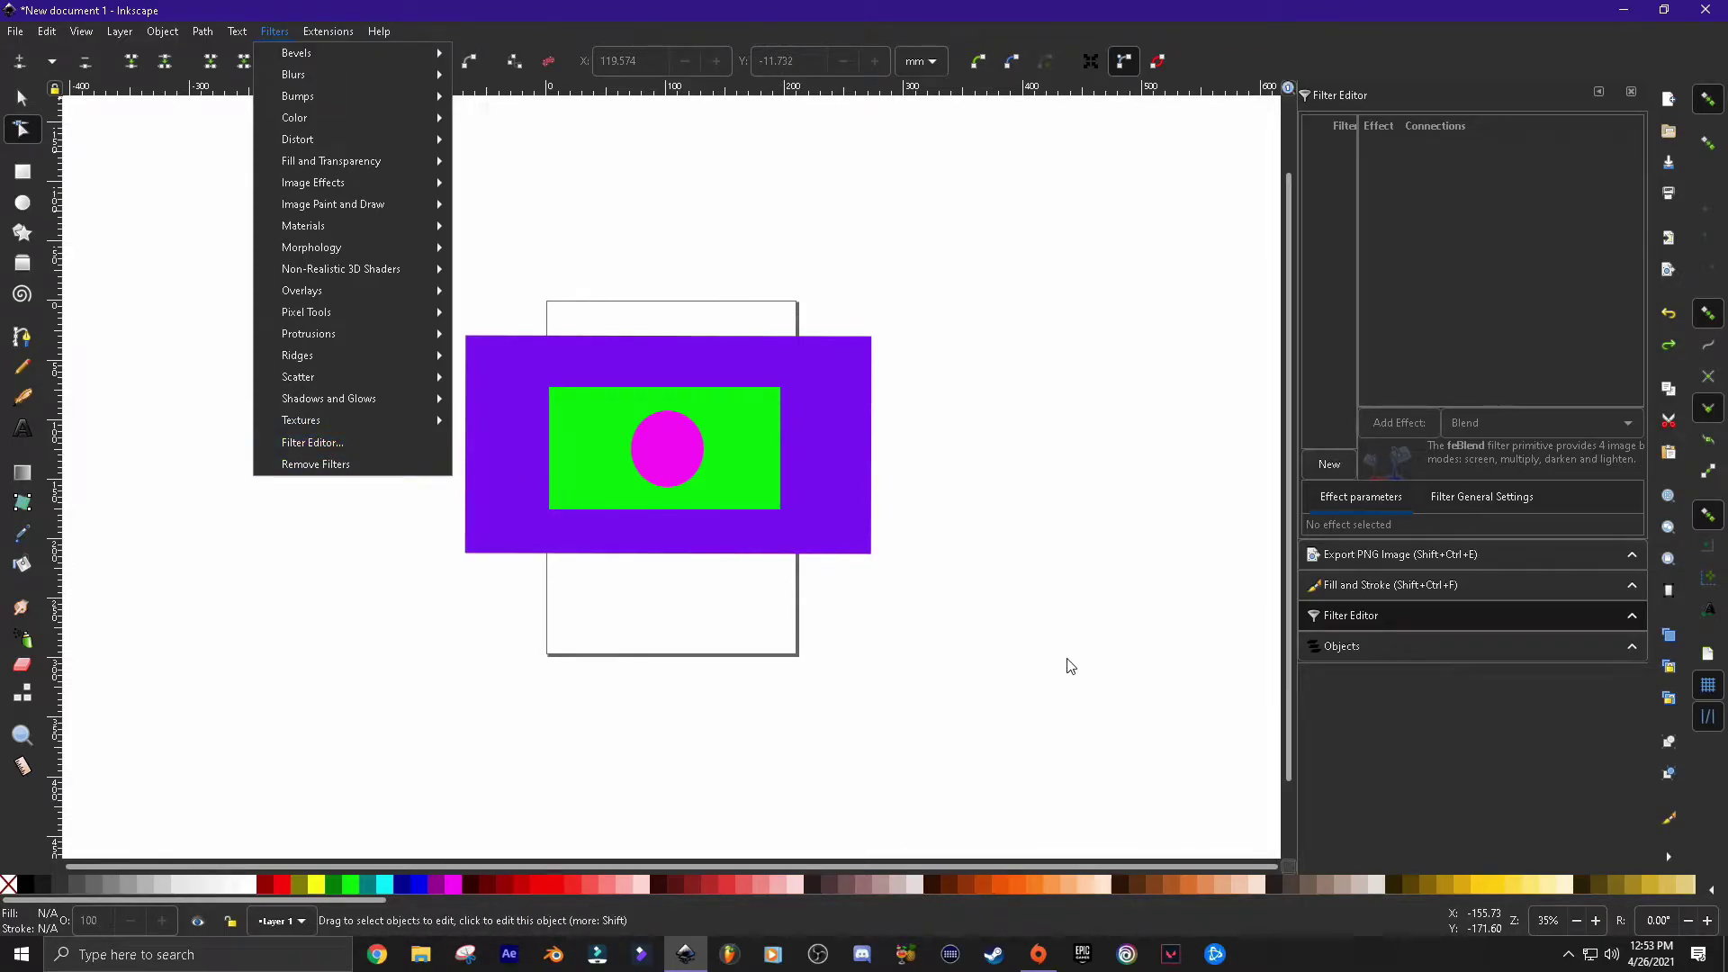
click(1060, 552)
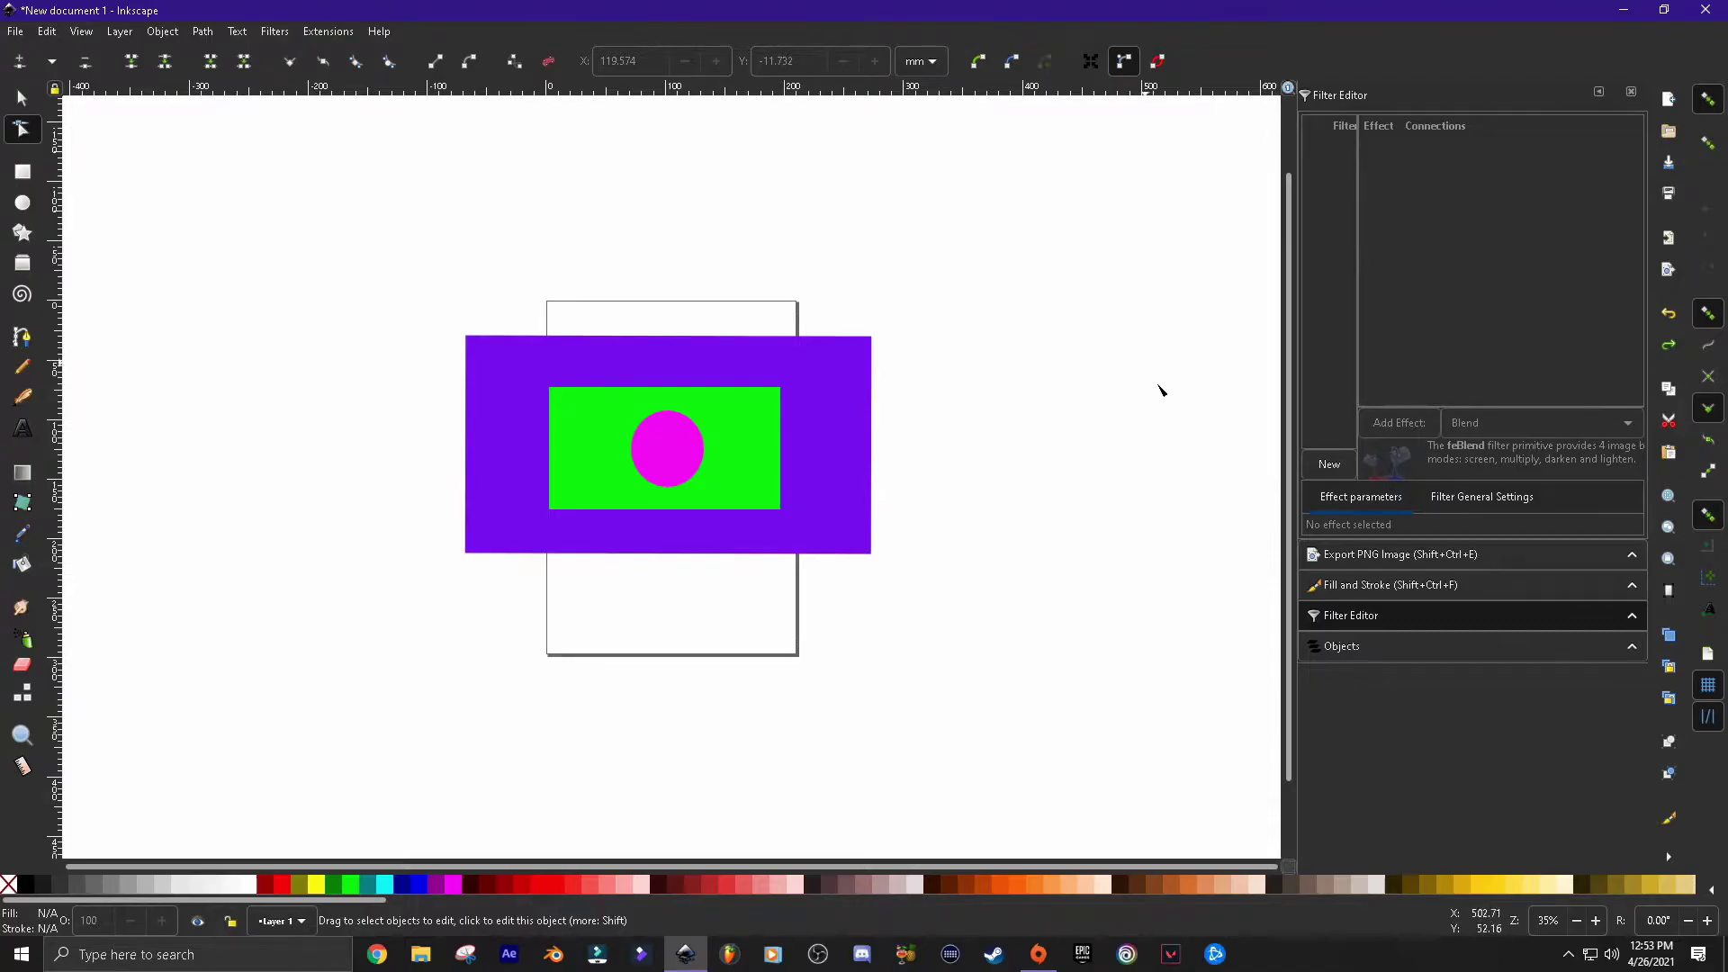
Set the PNG export area to the selection, with the purple rectangle selected as the object to export
click(1386, 555)
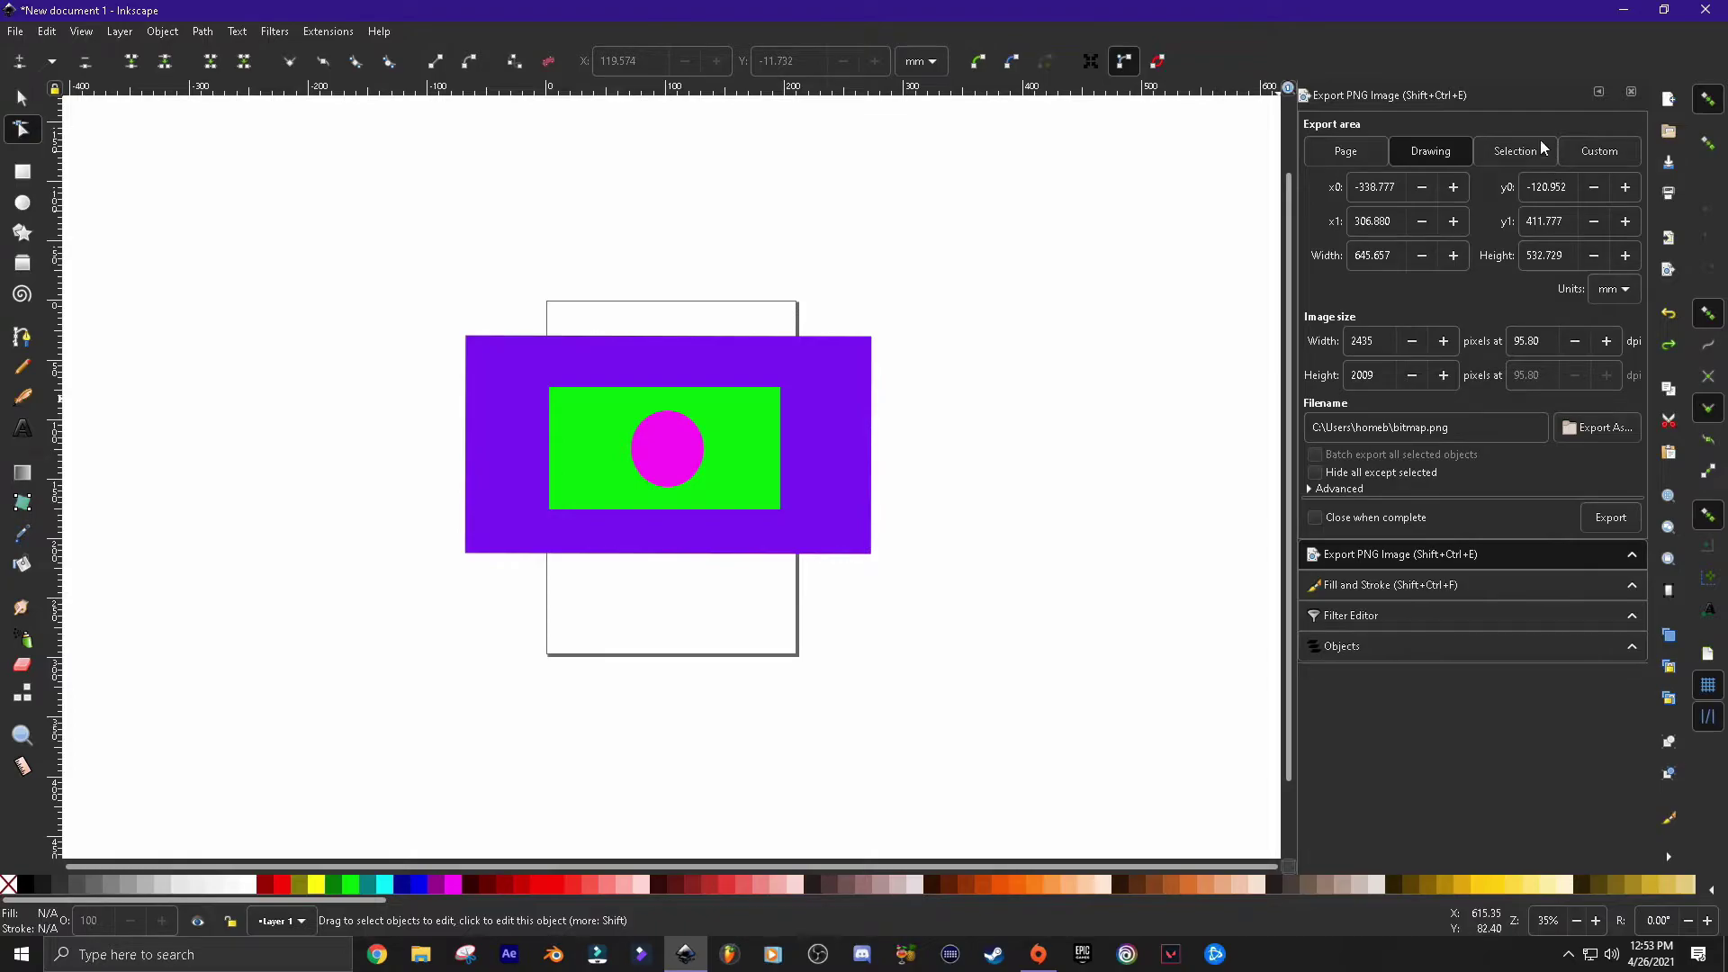
click(1509, 153)
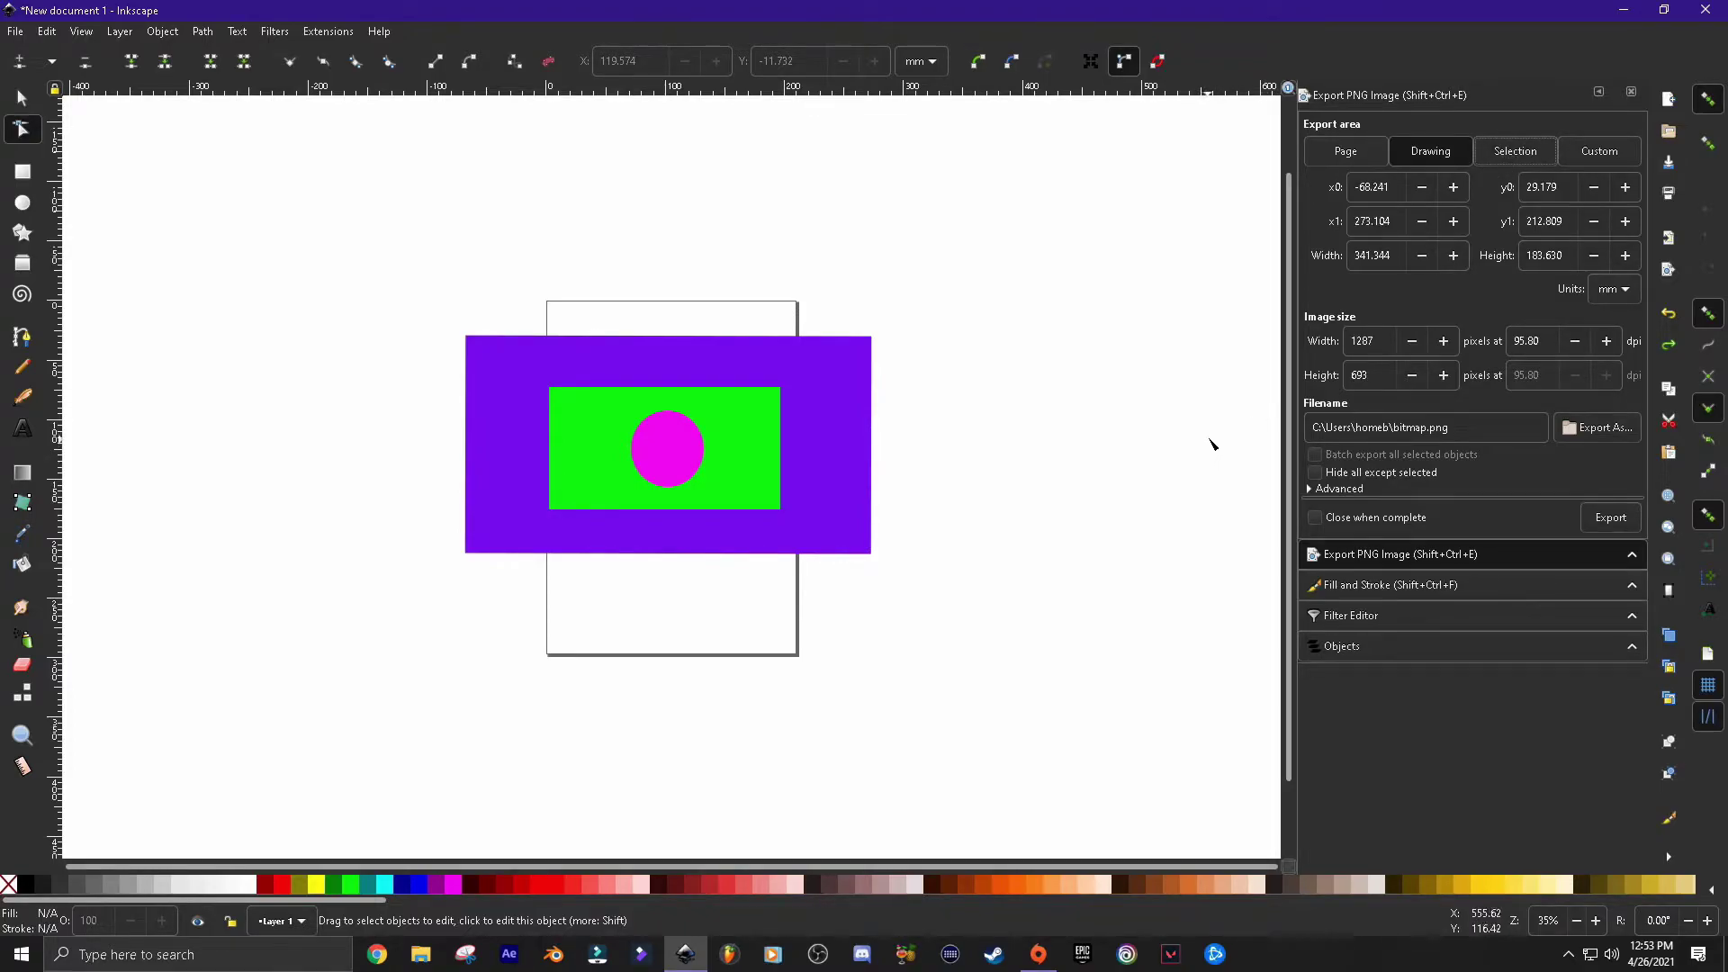
click(808, 400)
key(s)
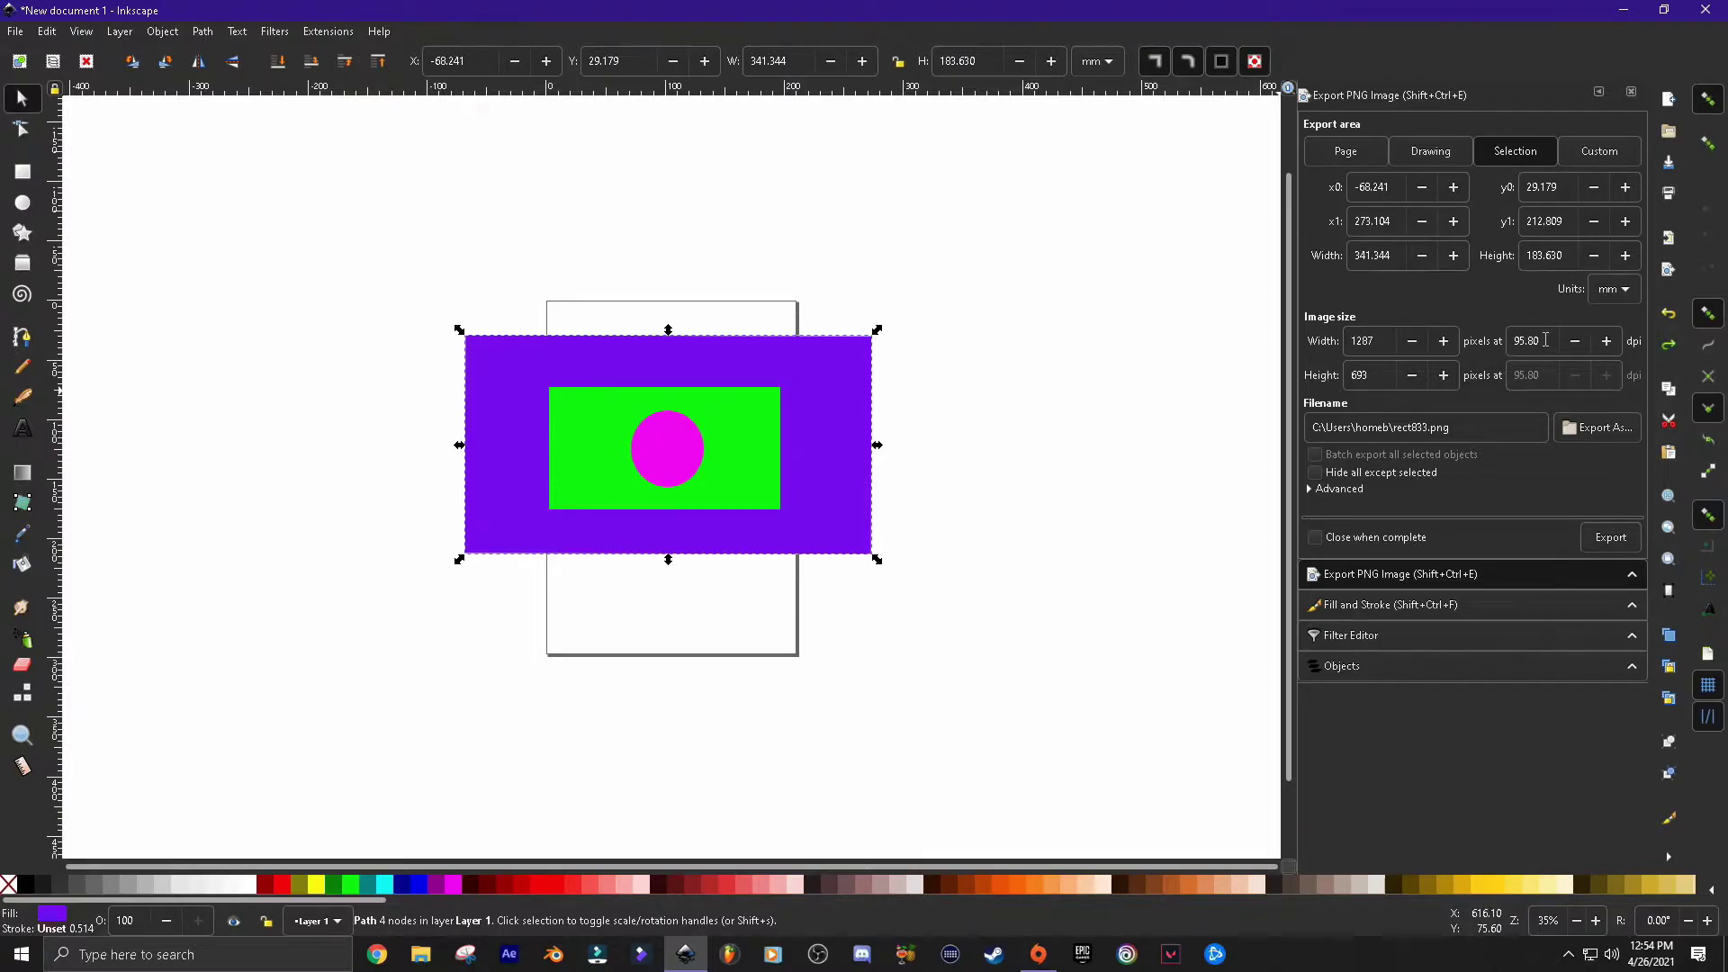
Set the PNG export resolution to 300 dpi and reselect the purple rectangle as the object to export
drag(1545, 340, 1513, 341)
text(300)
click(1125, 387)
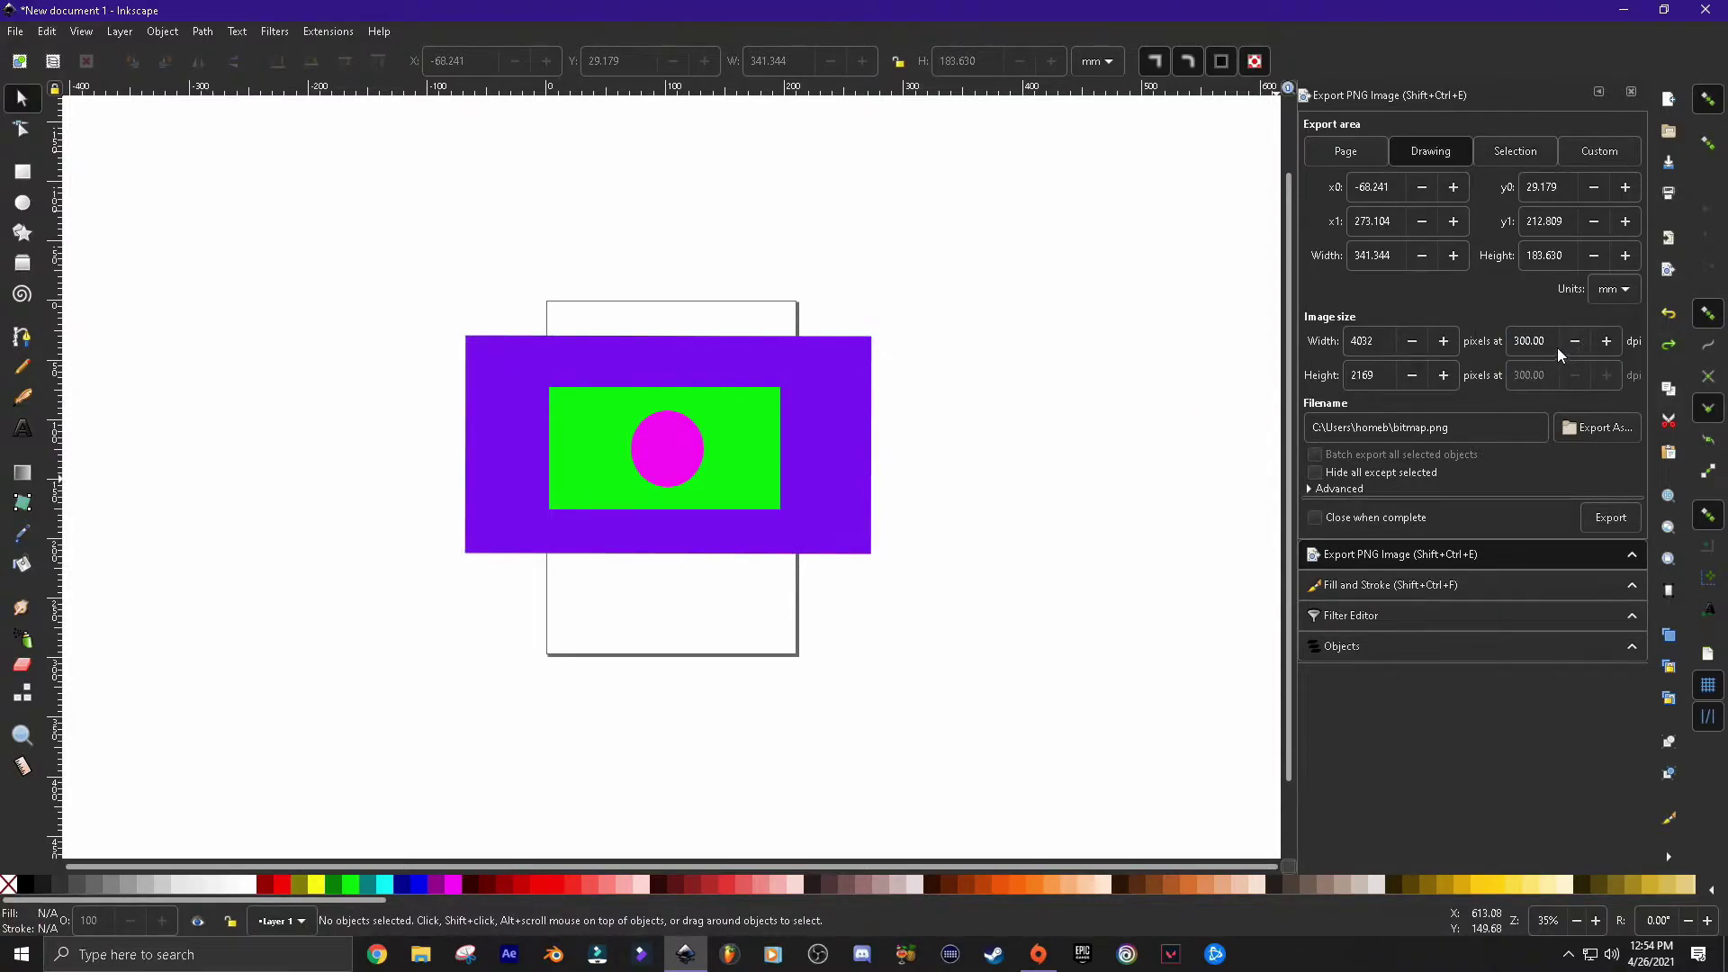
click(866, 486)
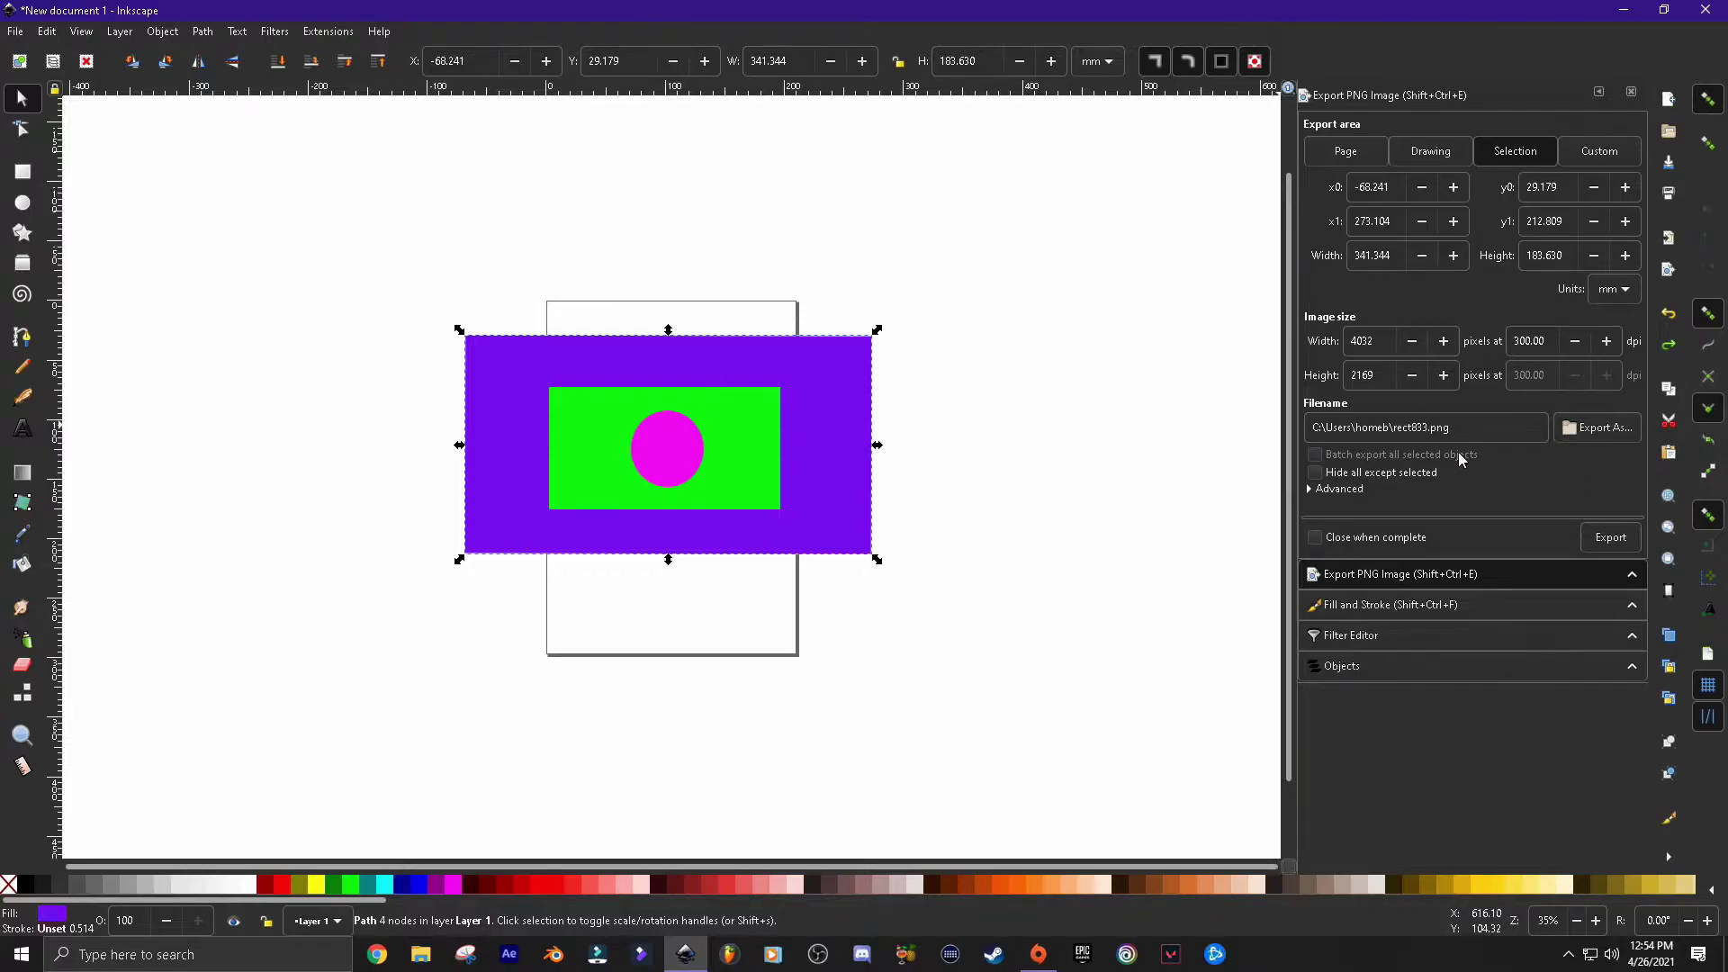
Look at the file chooser for the export name and the Custom export area, and return the area to Selection
click(1617, 428)
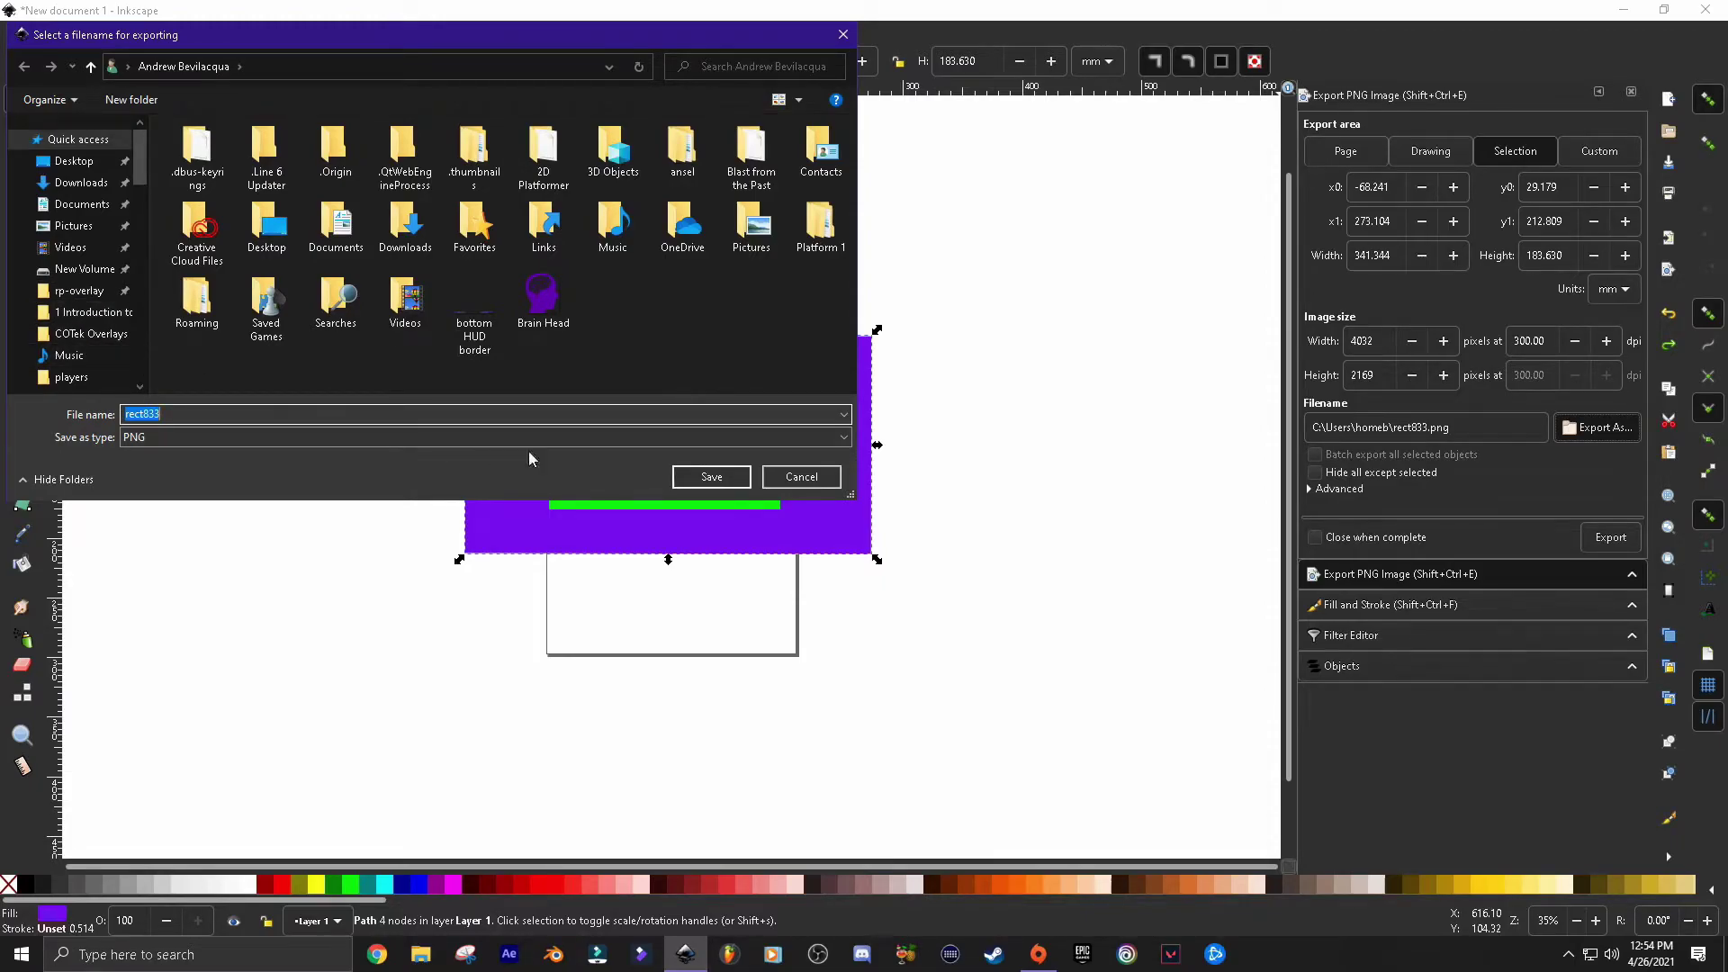
click(817, 478)
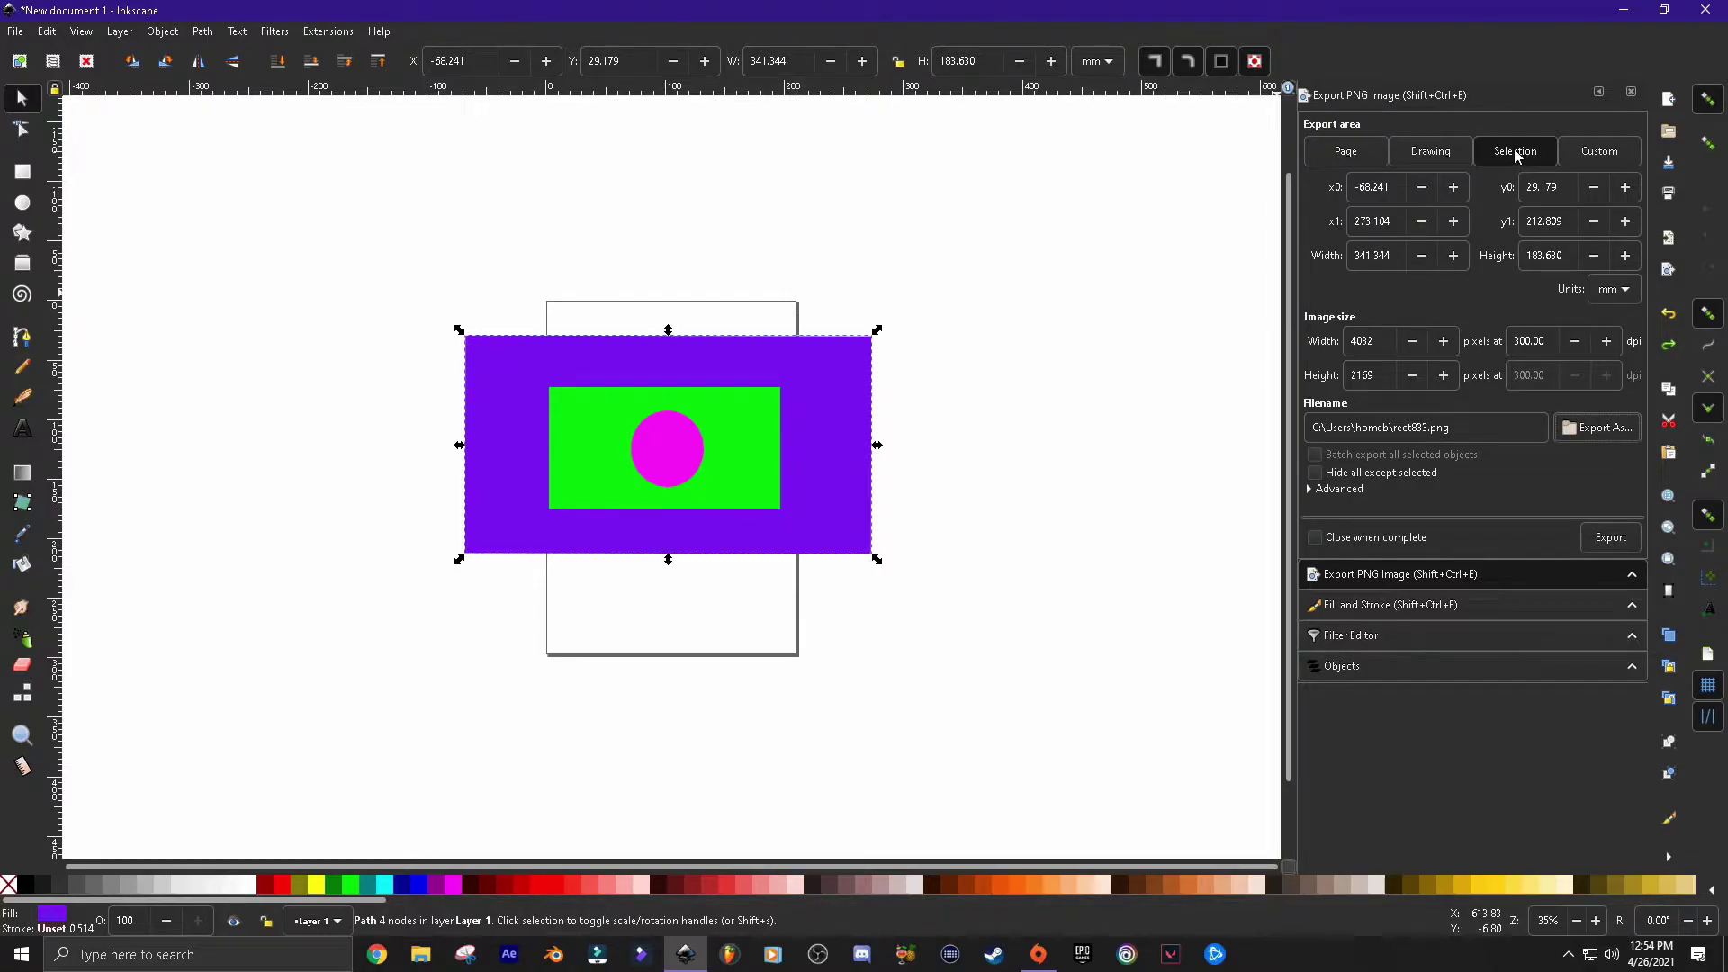
click(1608, 149)
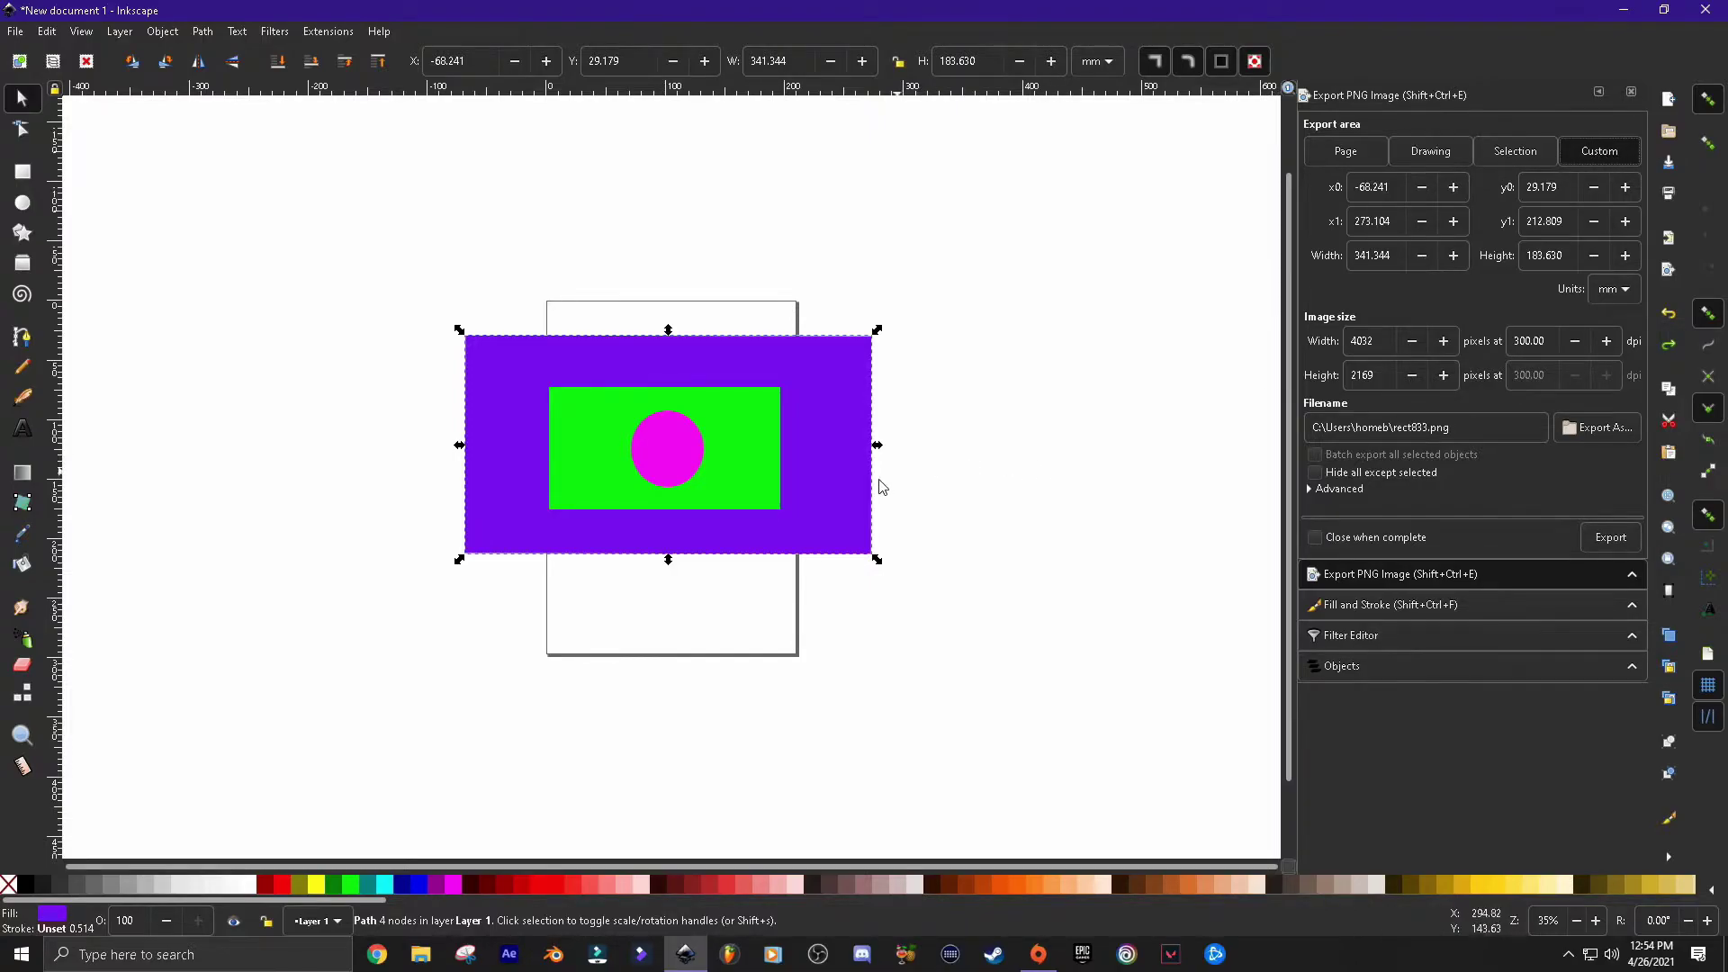
click(1520, 153)
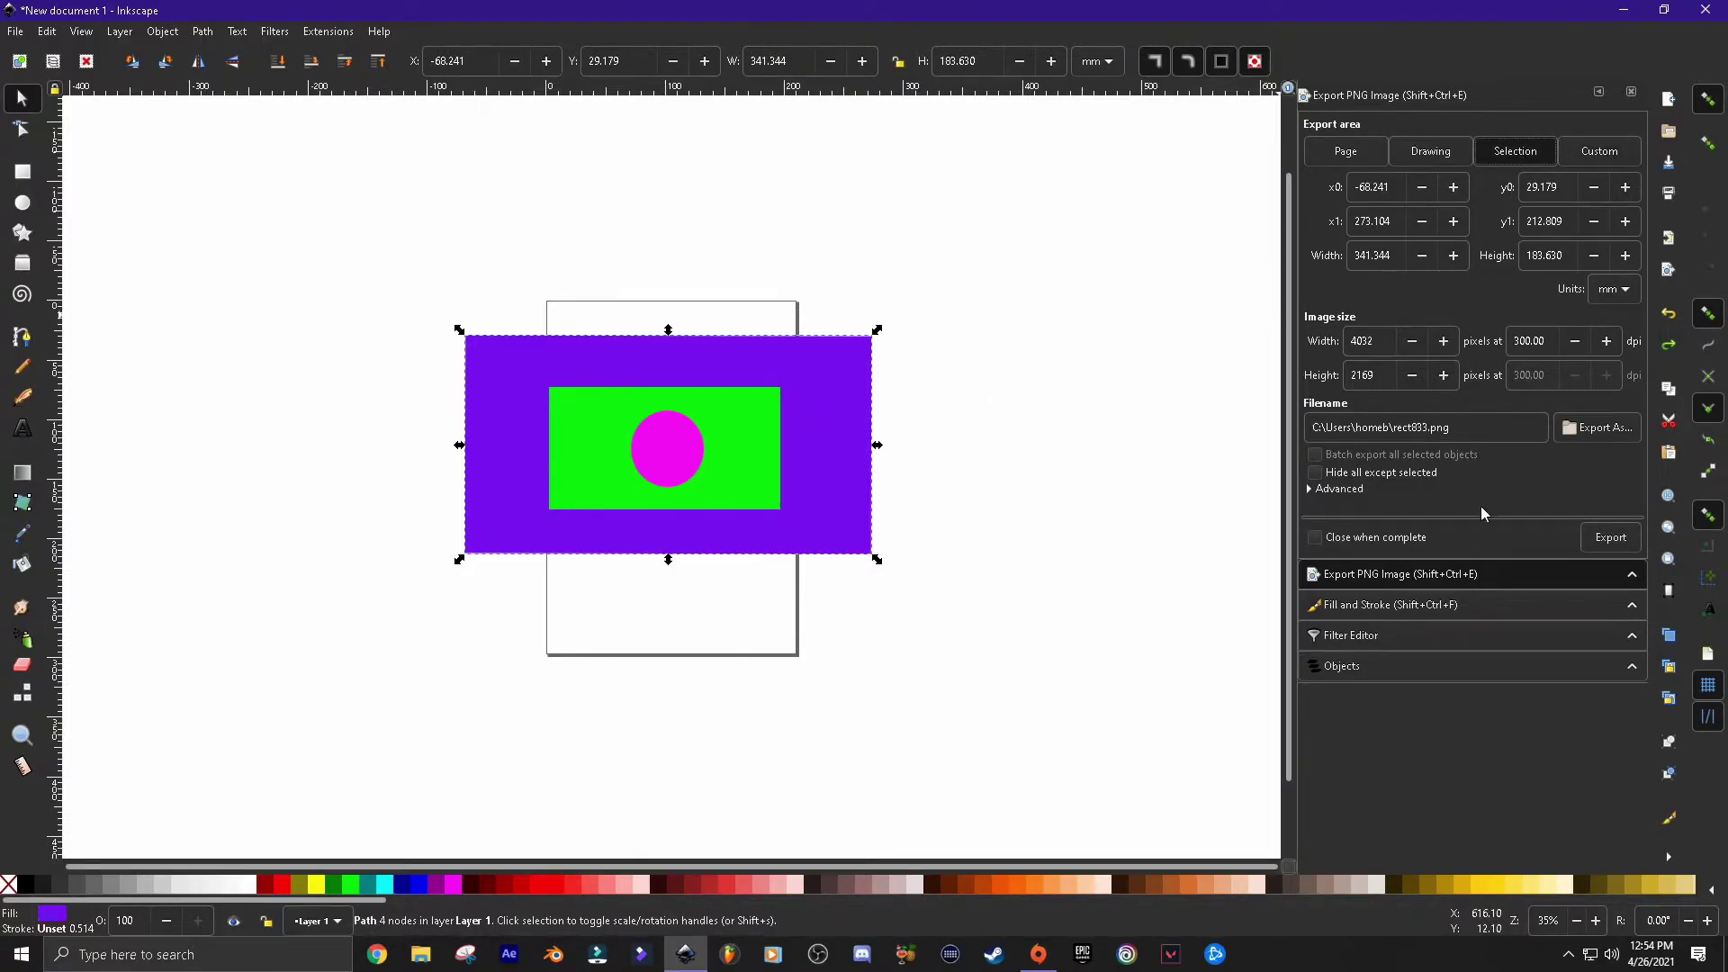
Try no paint, a linear gradient and a radial gradient as the purple rectangle's fill, and return it to flat colour
click(1396, 611)
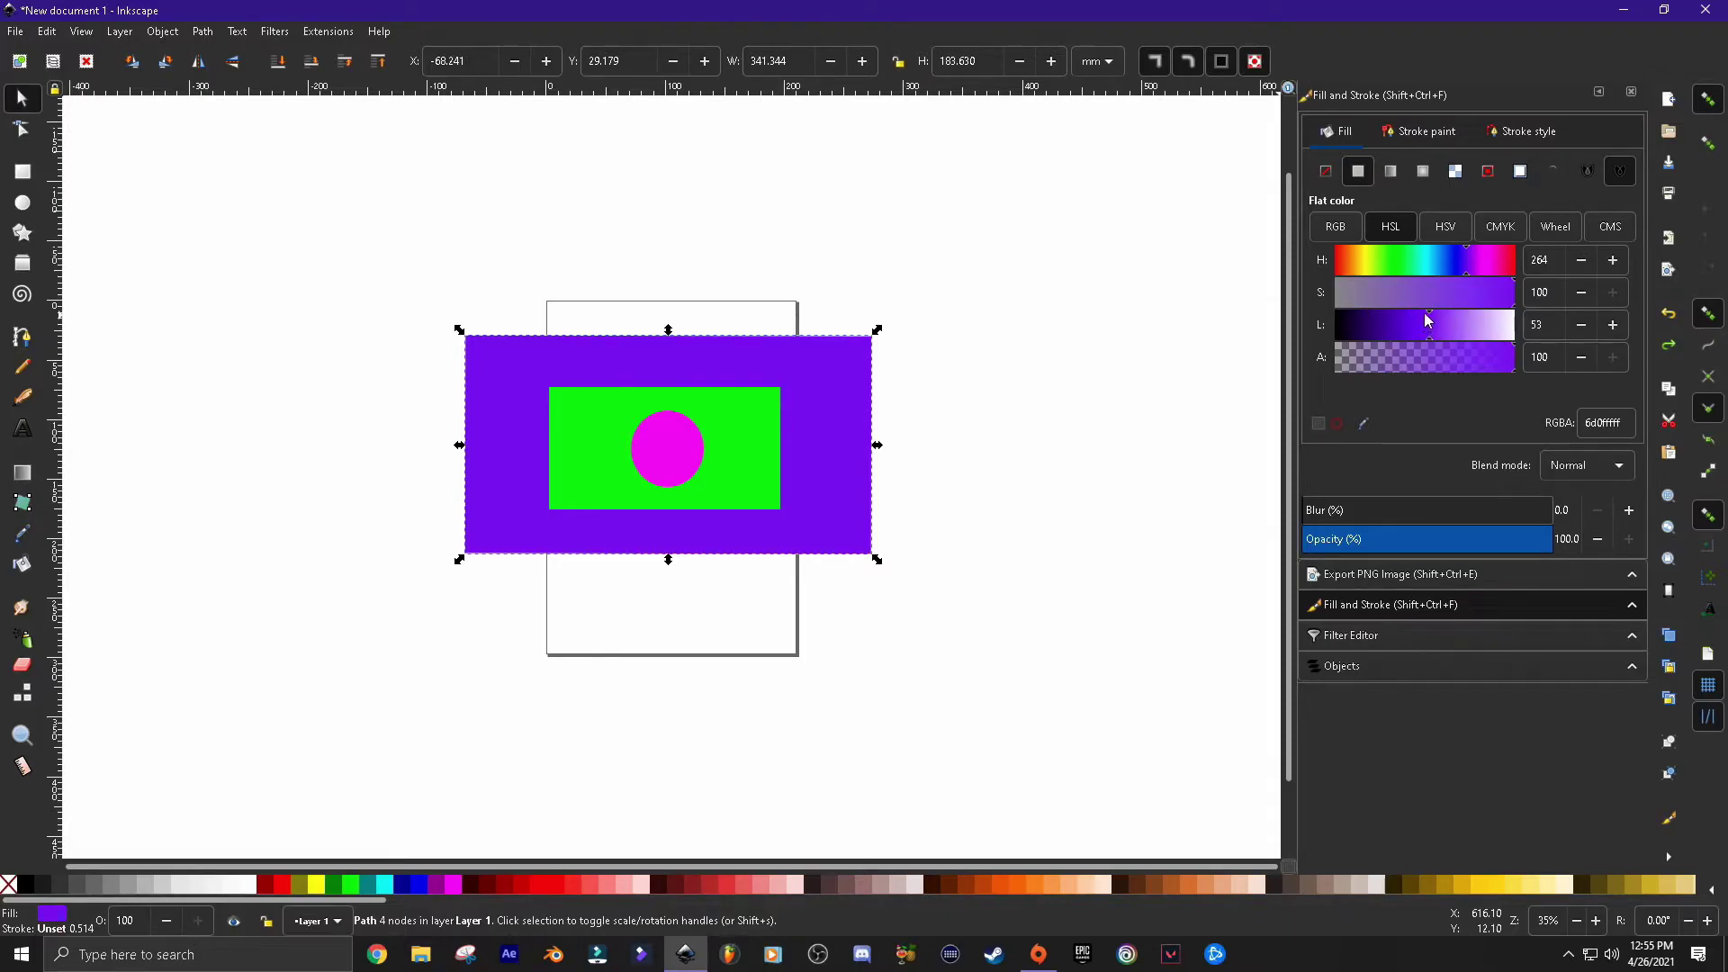
click(1327, 173)
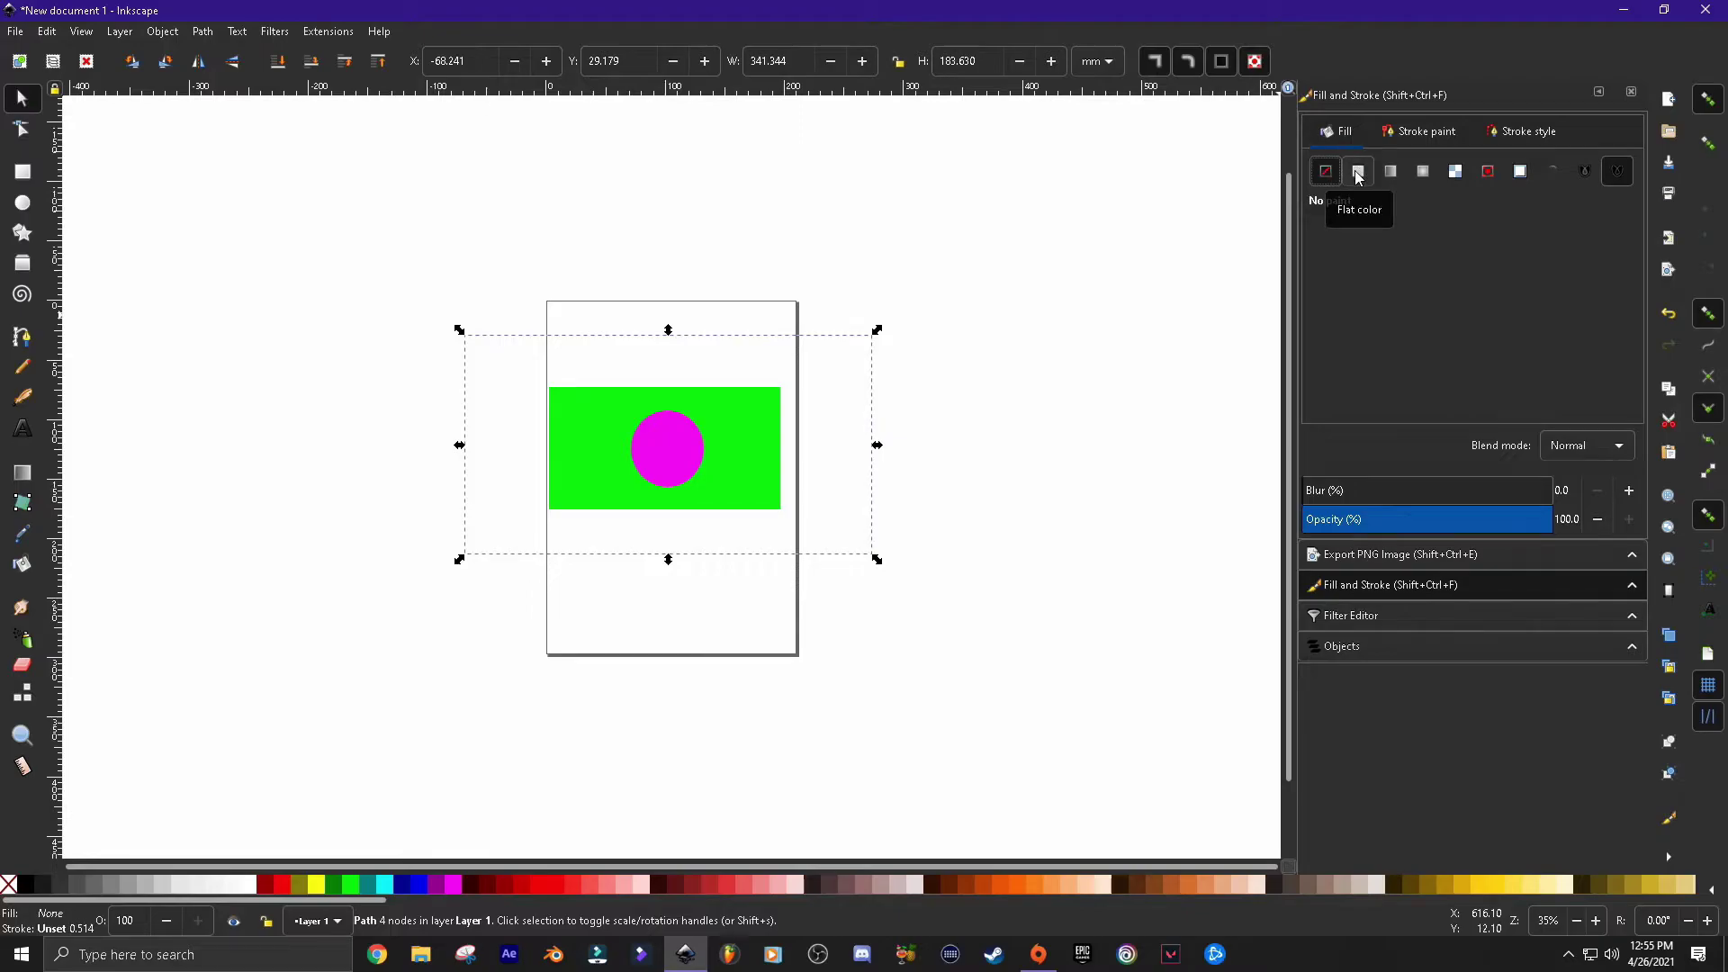
click(1358, 173)
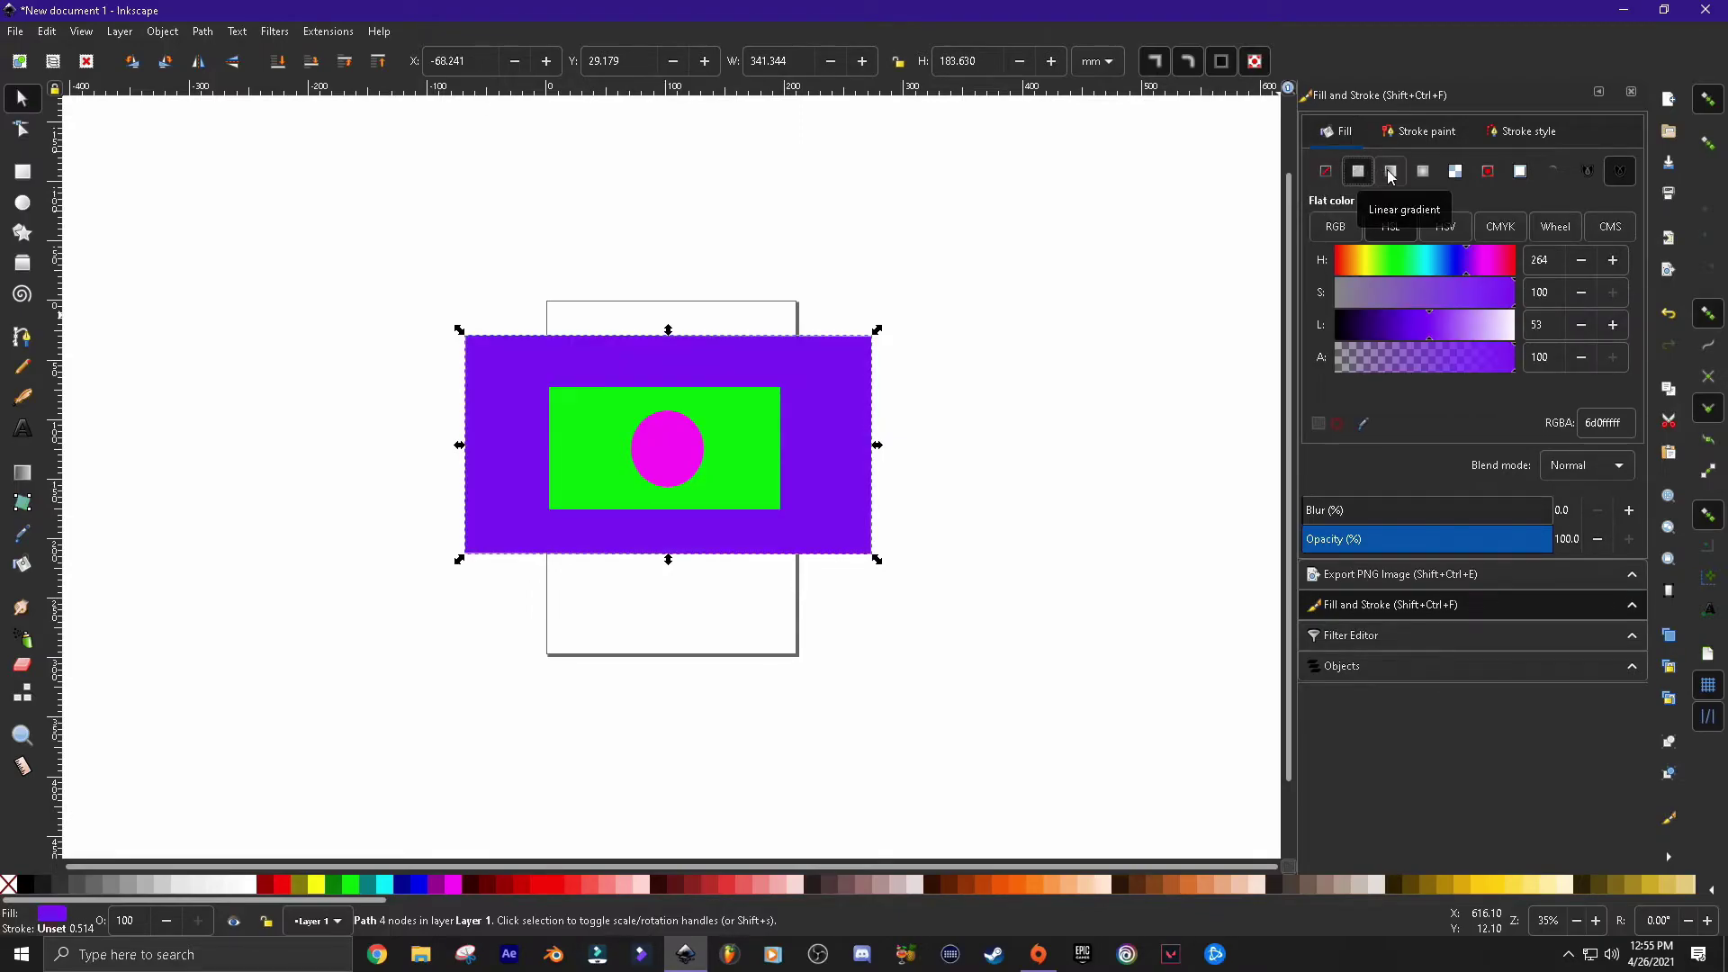
click(1390, 171)
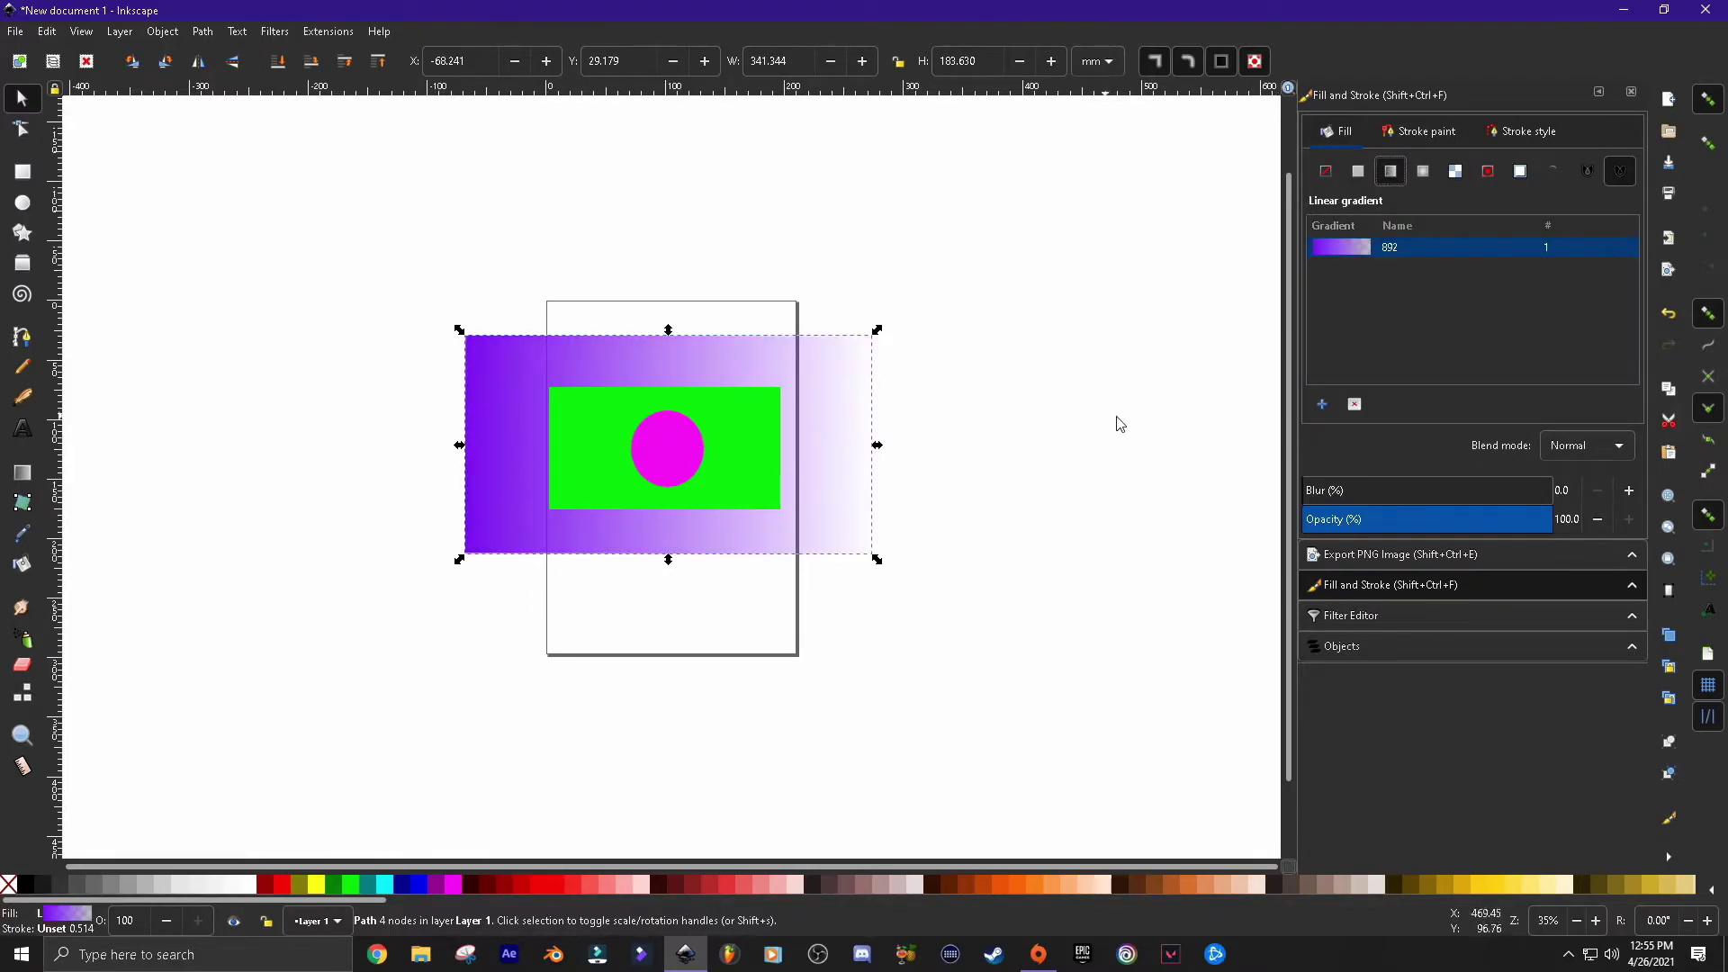
click(1424, 171)
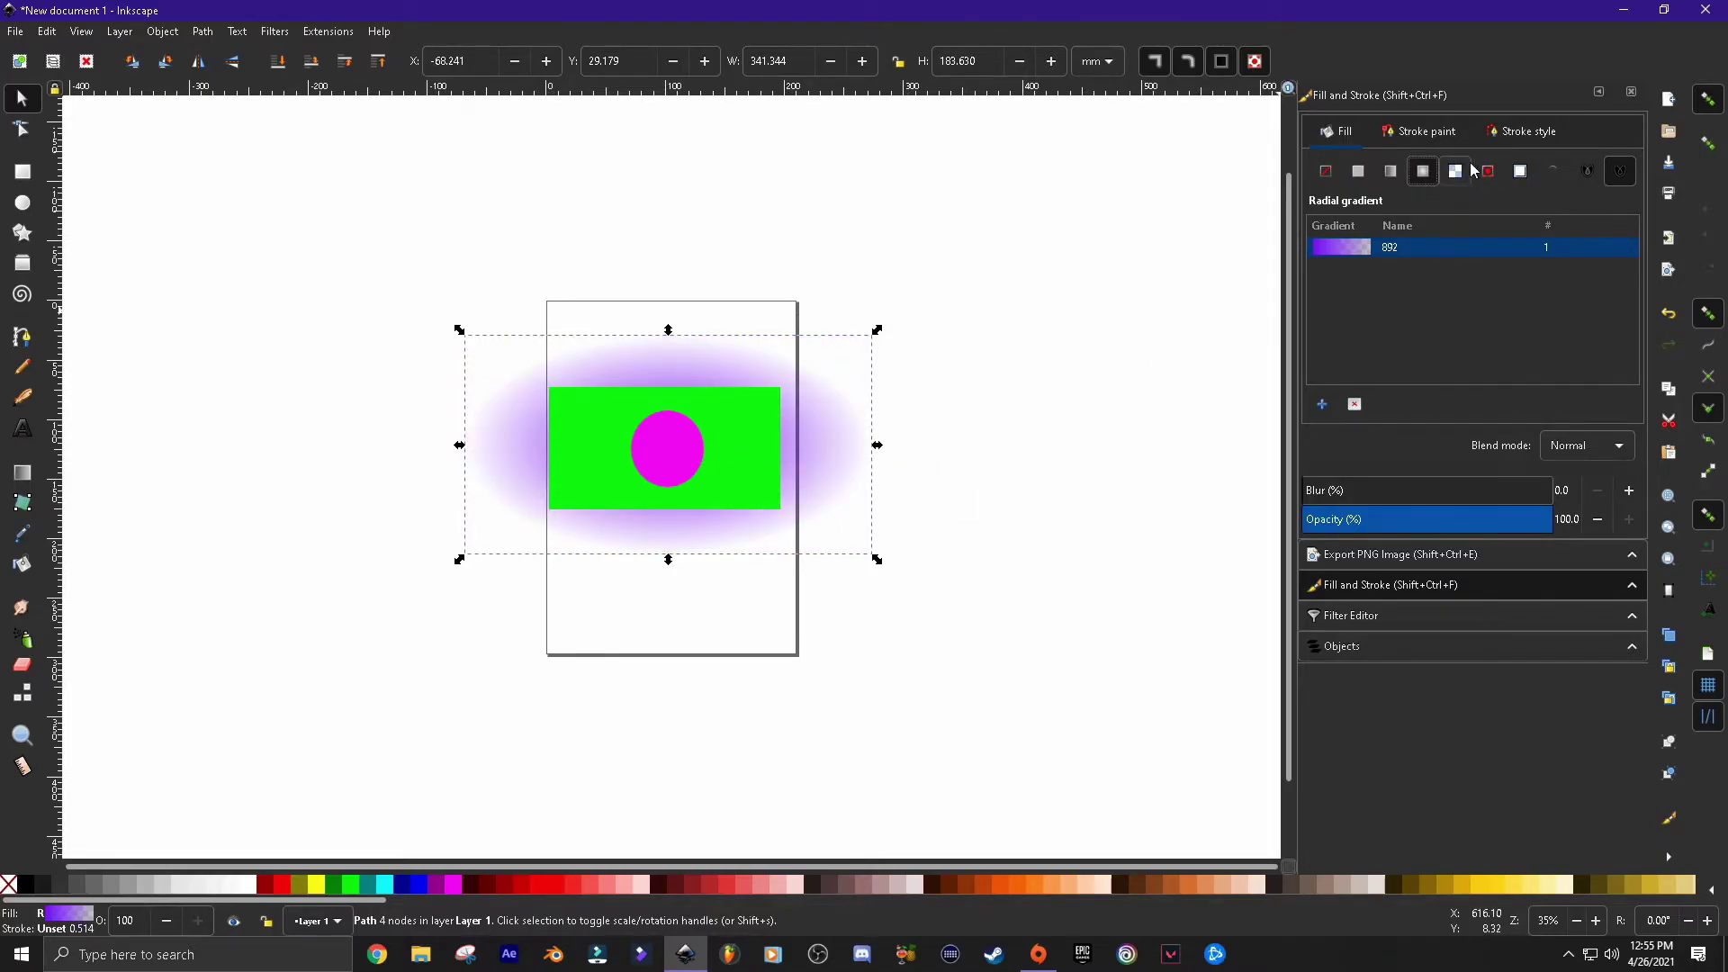
click(1358, 171)
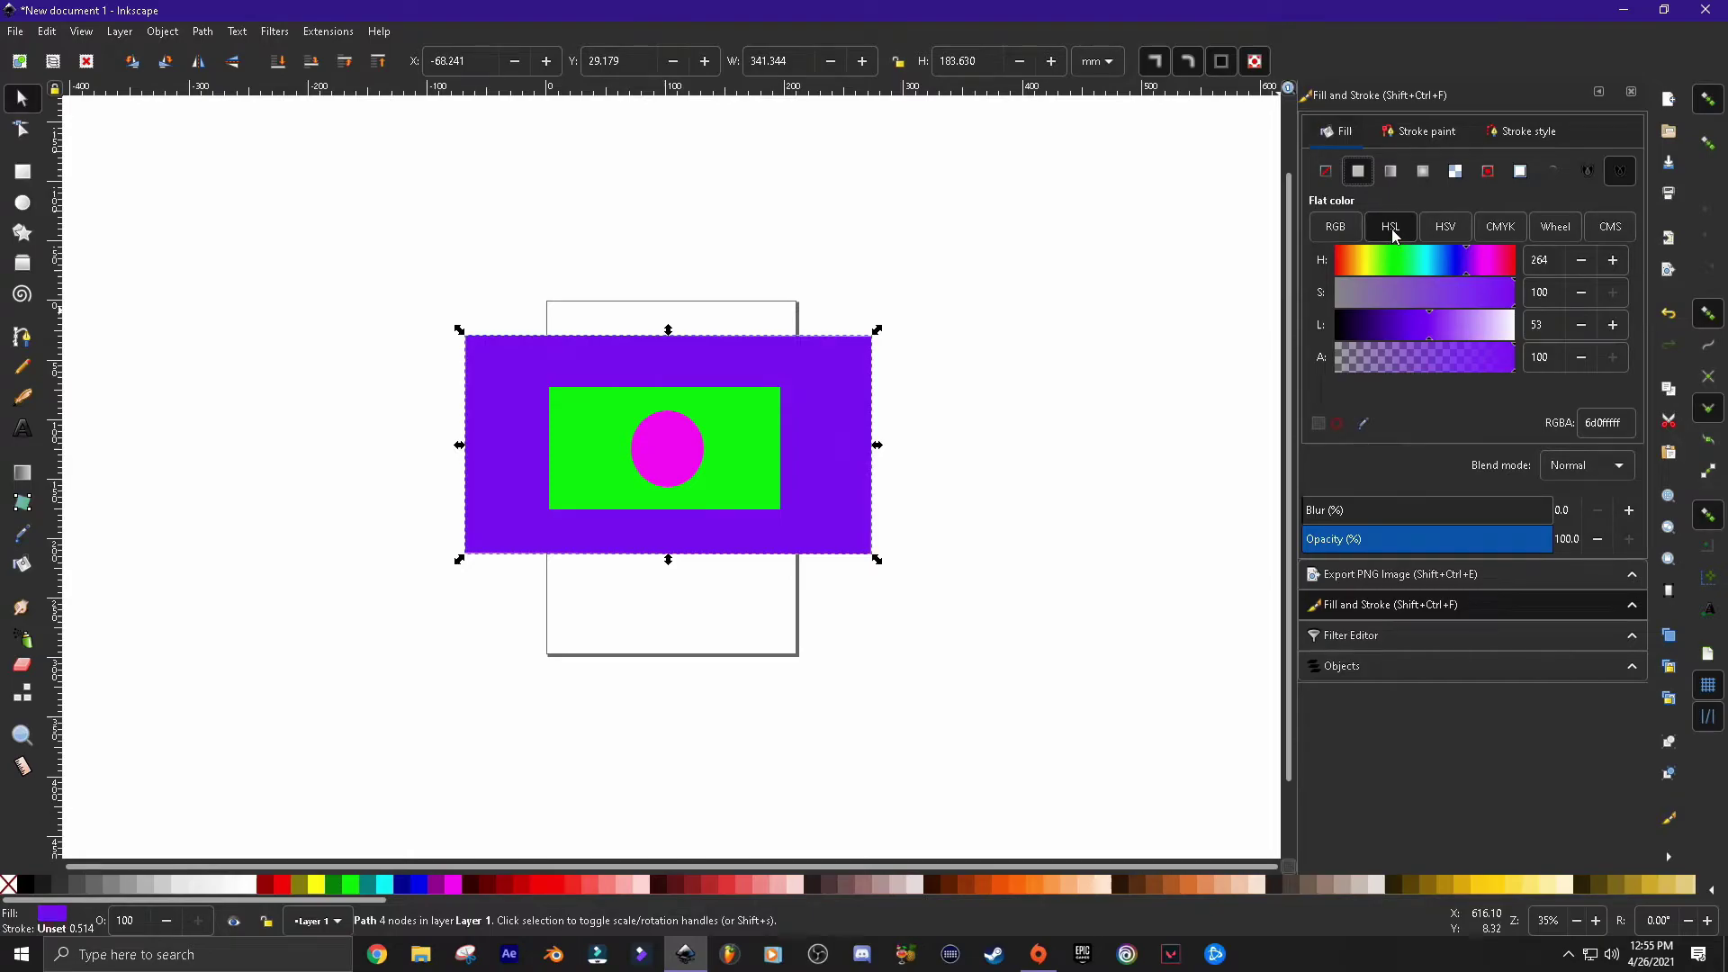
Try different saturation and alpha values on the purple rectangle's fill, and return both to 100
drag(1440, 303, 1523, 308)
mouse_move(1512, 369)
mouse_down()
mouse_move(1424, 373)
mouse_move(1527, 369)
mouse_up()
drag(1500, 369, 1541, 375)
click(1628, 421)
Sample the inner rectangle's green as the purple rectangle's fill with the colour picker, and undo the colour change
click(1366, 423)
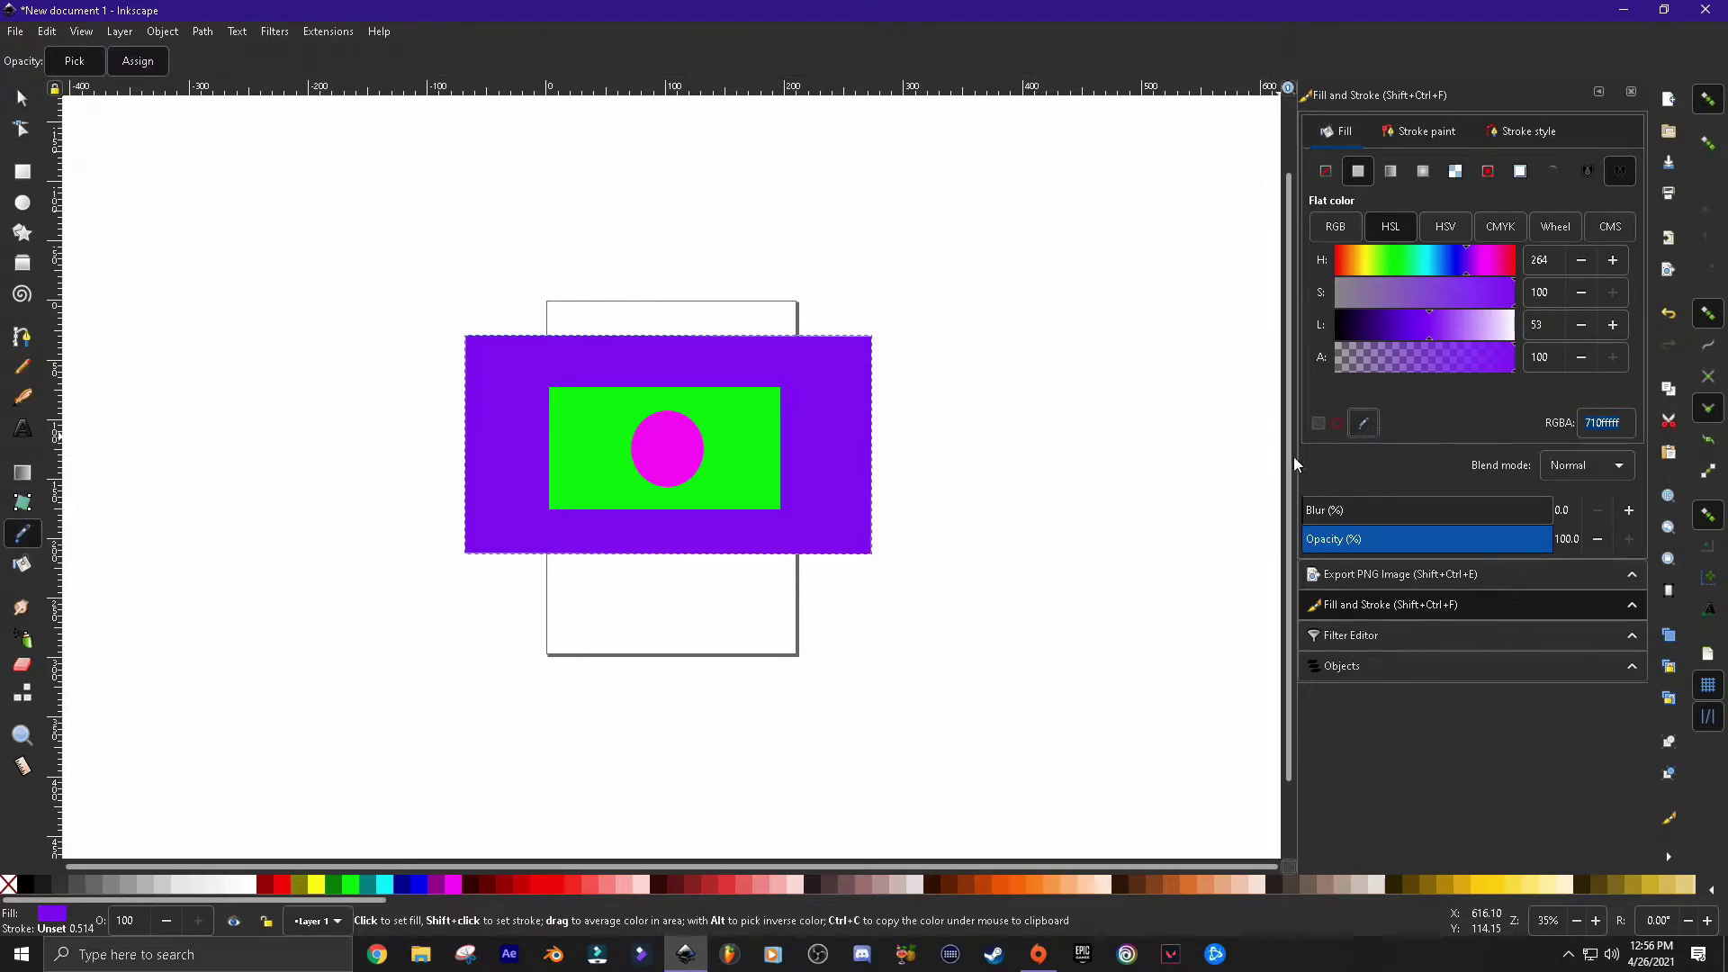
click(756, 438)
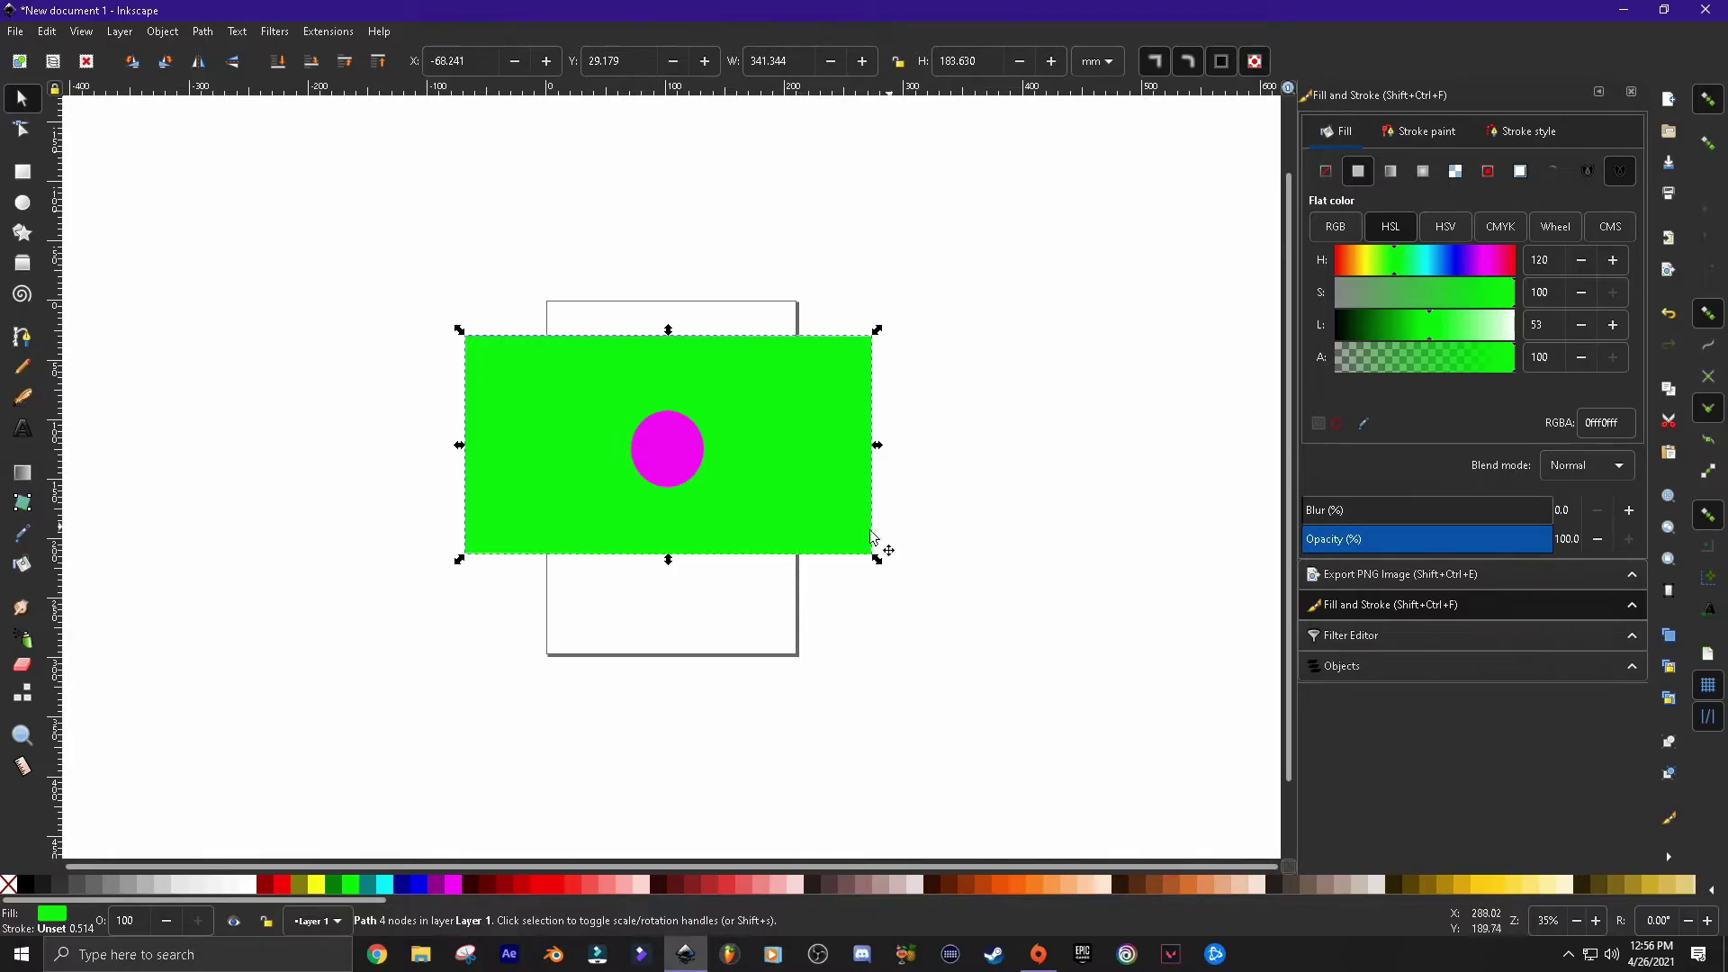
key(ctrl+z)
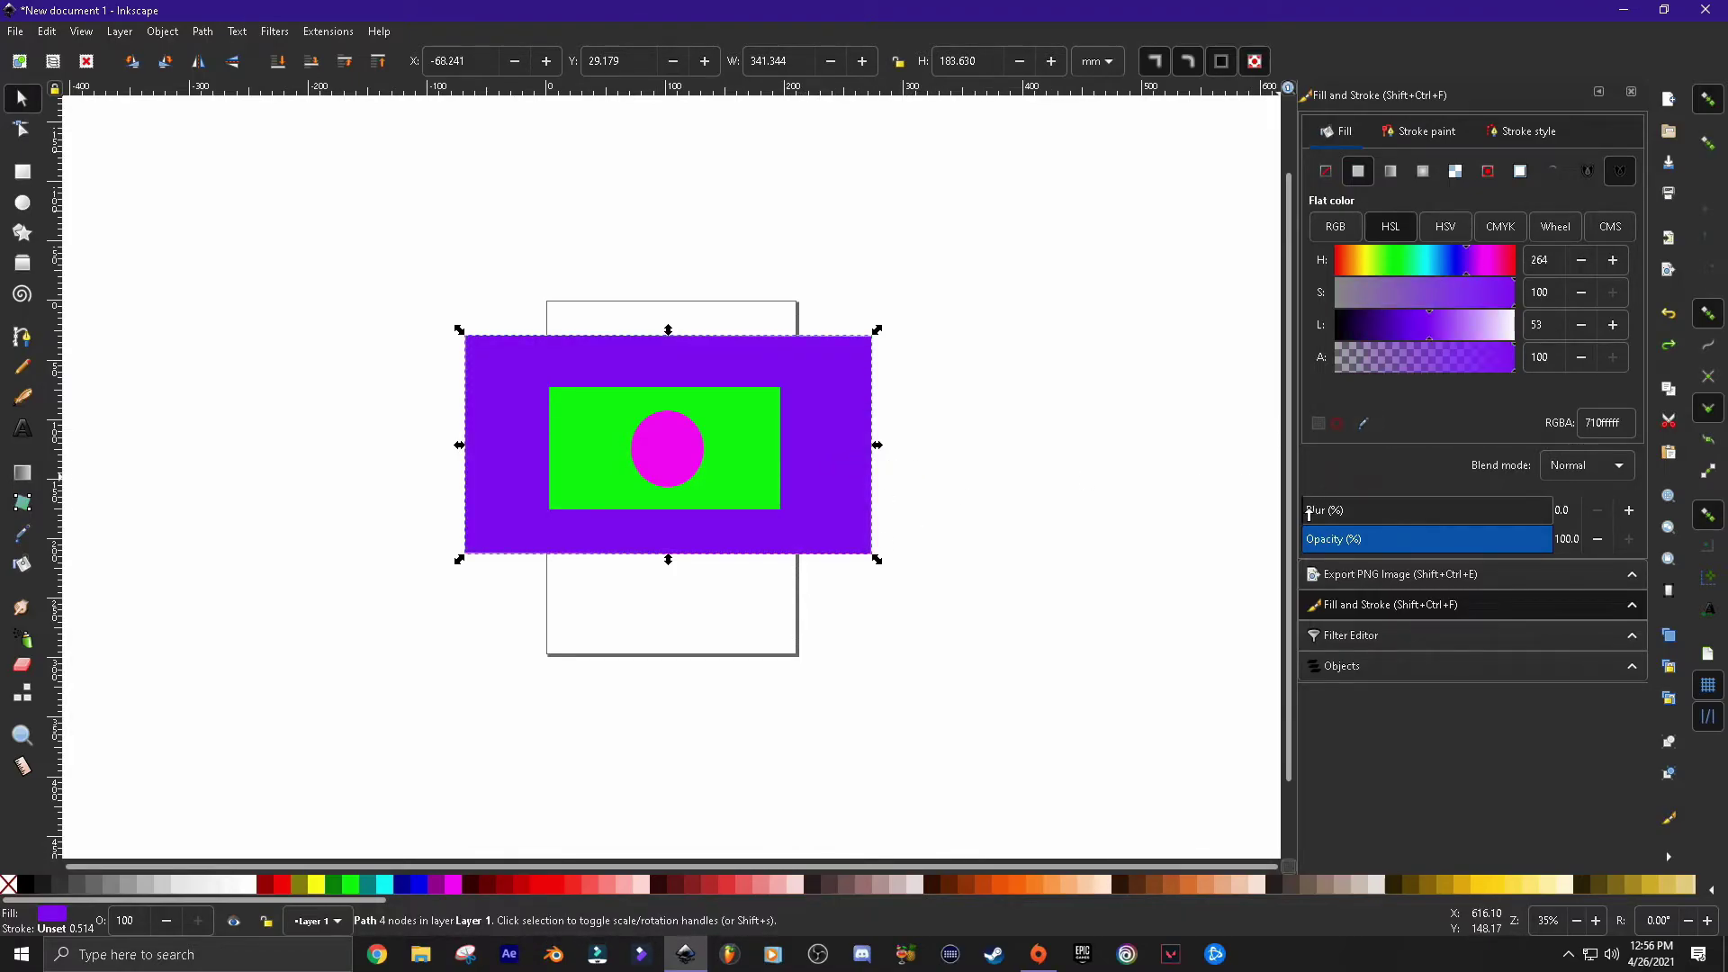
Try the blur, opacity and fill alpha on the purple rectangle, and return them to 0, 100 and 100
mouse_move(1311, 513)
mouse_down()
mouse_move(1377, 511)
mouse_move(1302, 513)
mouse_up()
mouse_move(1550, 540)
mouse_down()
mouse_move(1401, 540)
mouse_move(1564, 546)
mouse_up()
mouse_move(1512, 370)
mouse_down()
mouse_move(1435, 375)
mouse_move(1526, 377)
mouse_up()
Give the purple rectangle a flat colour stroke and set the stroke width to 1 mm
click(1418, 132)
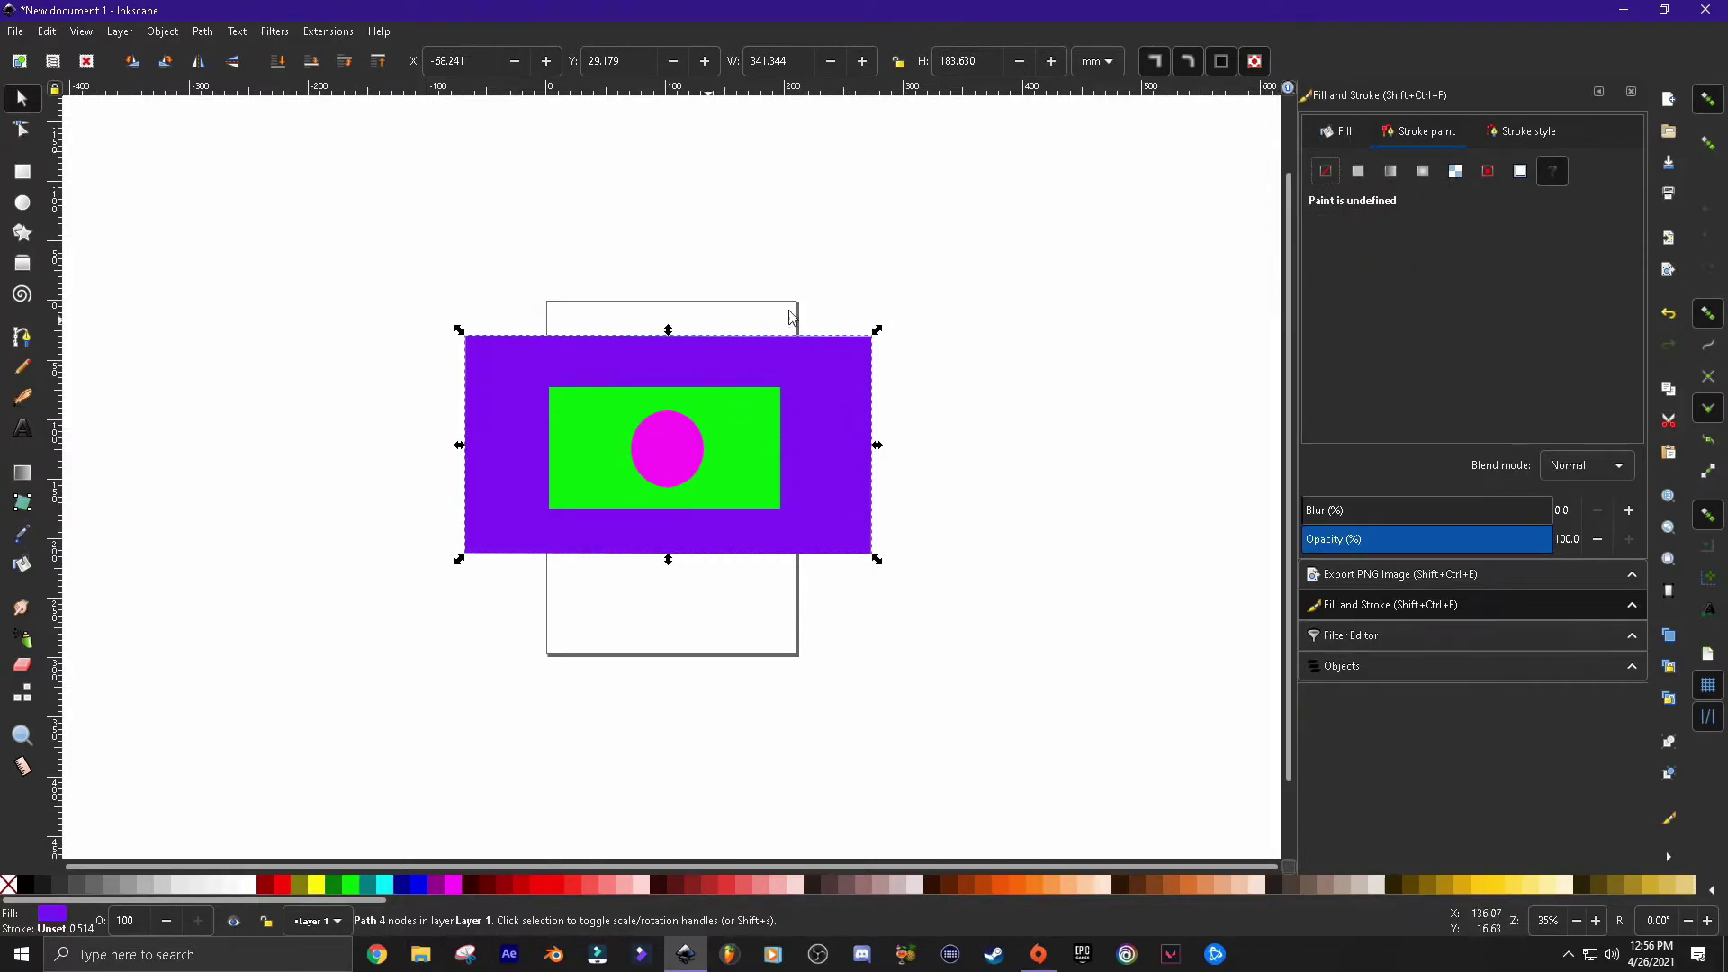
click(1359, 171)
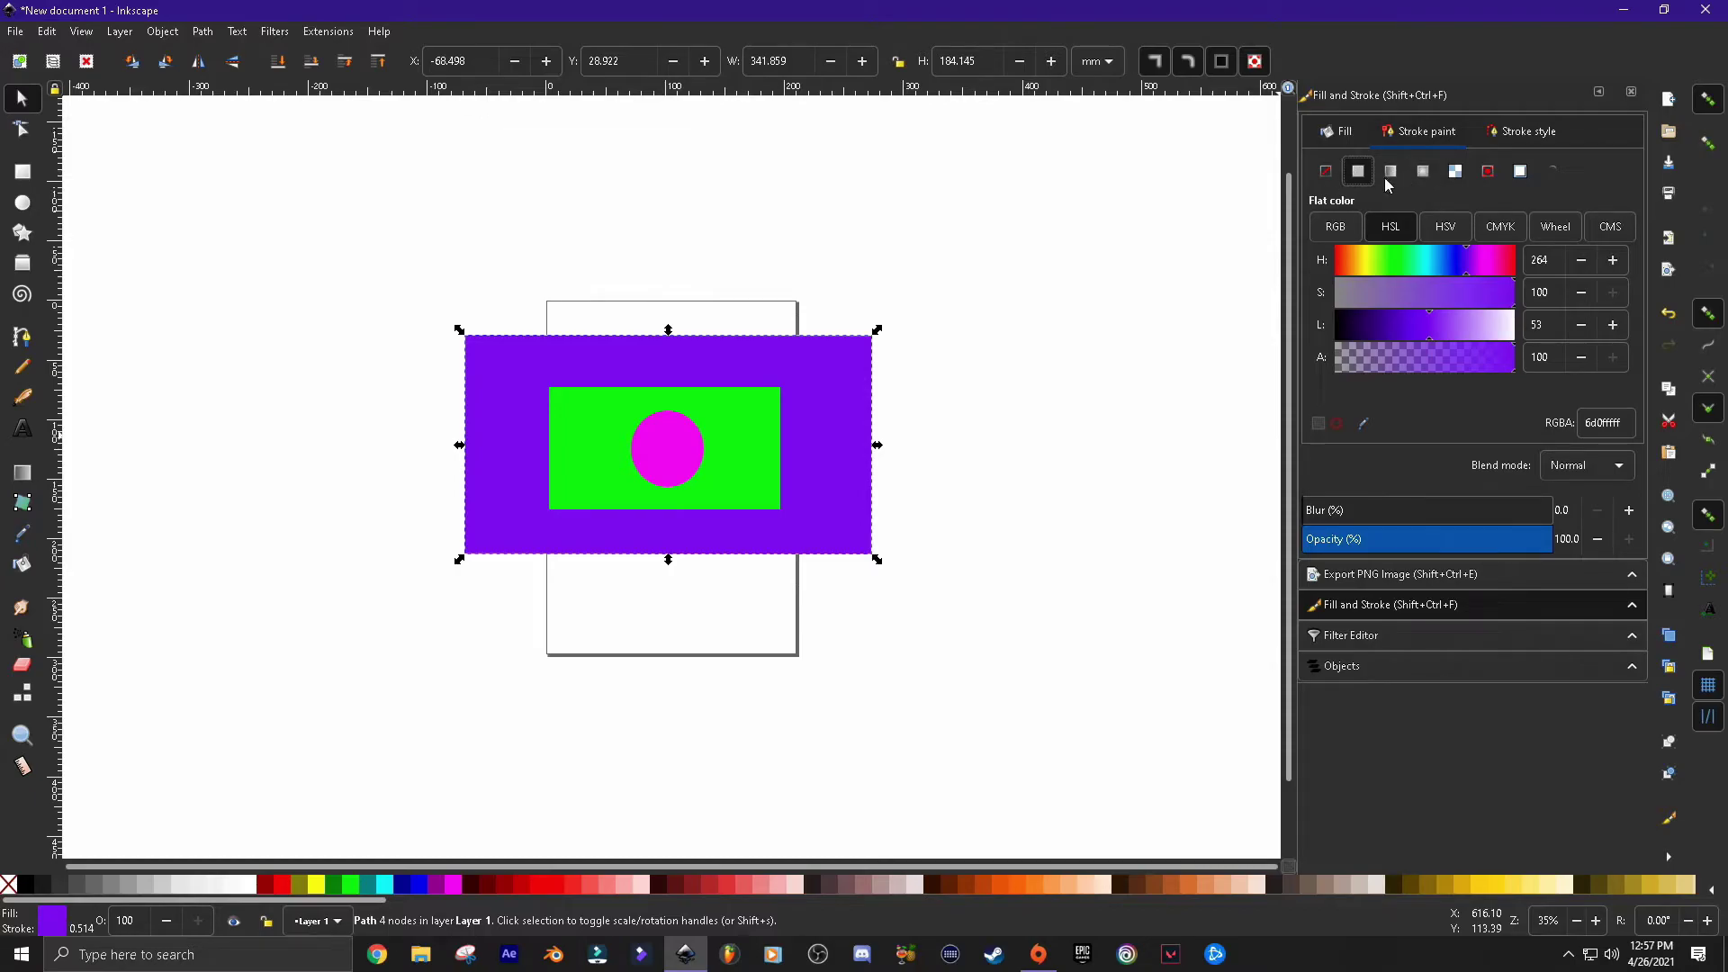
click(1525, 133)
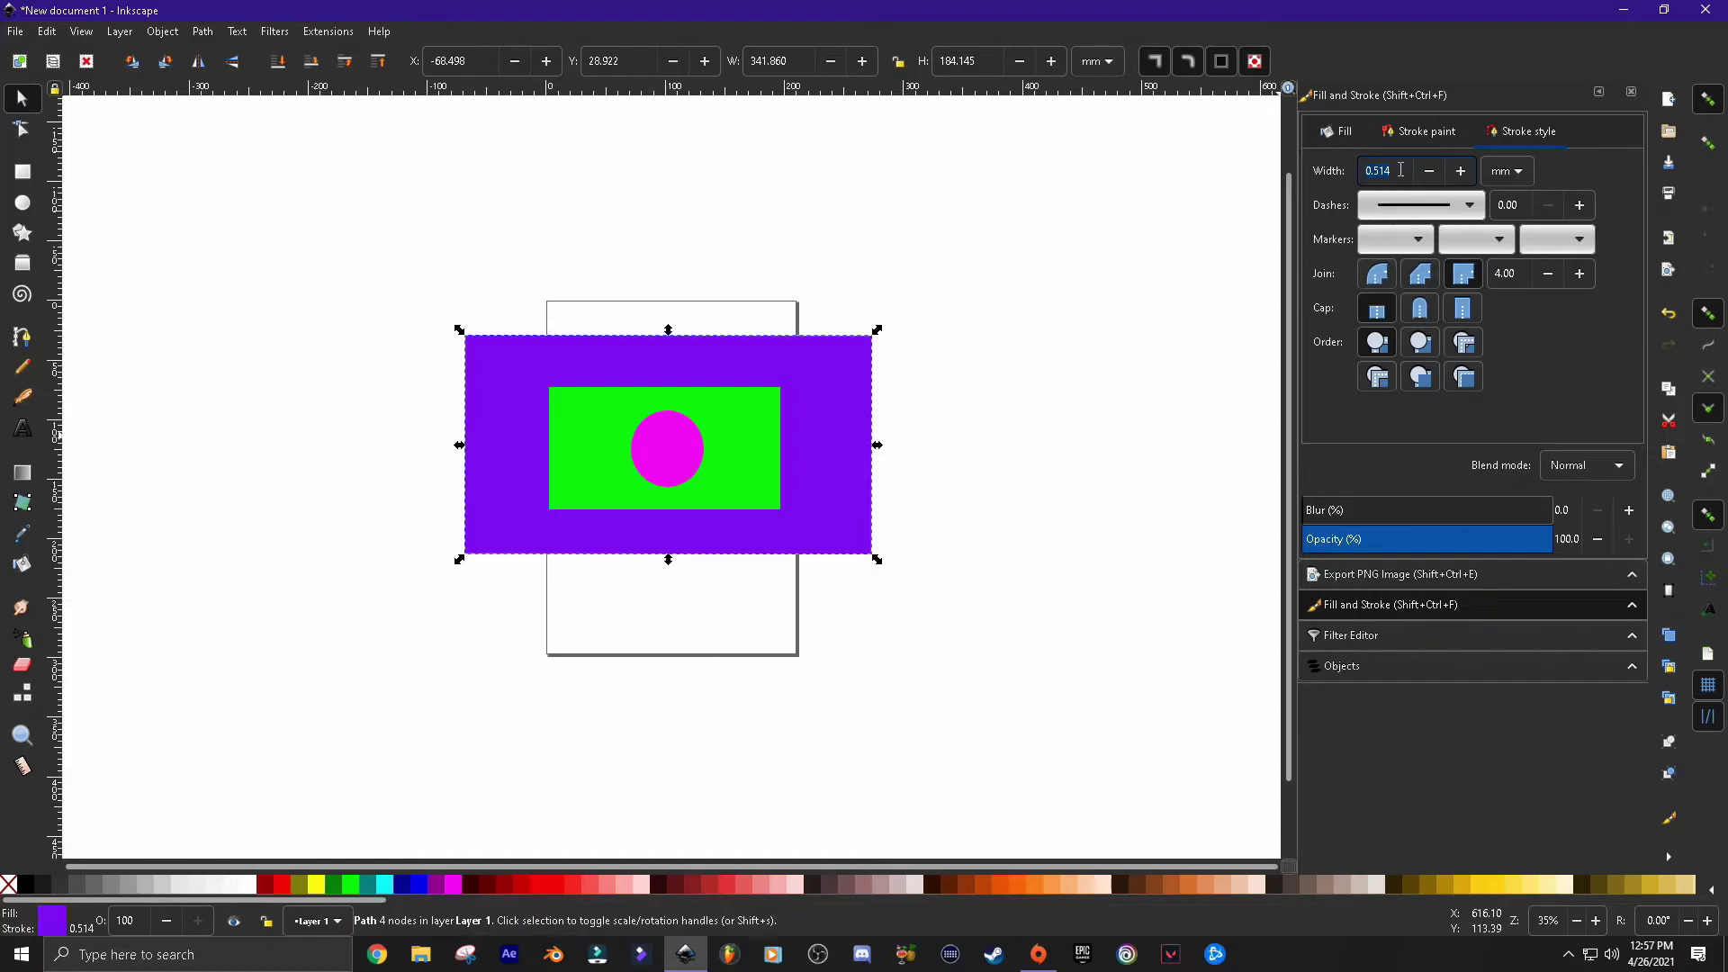
text(1)
key(Return)
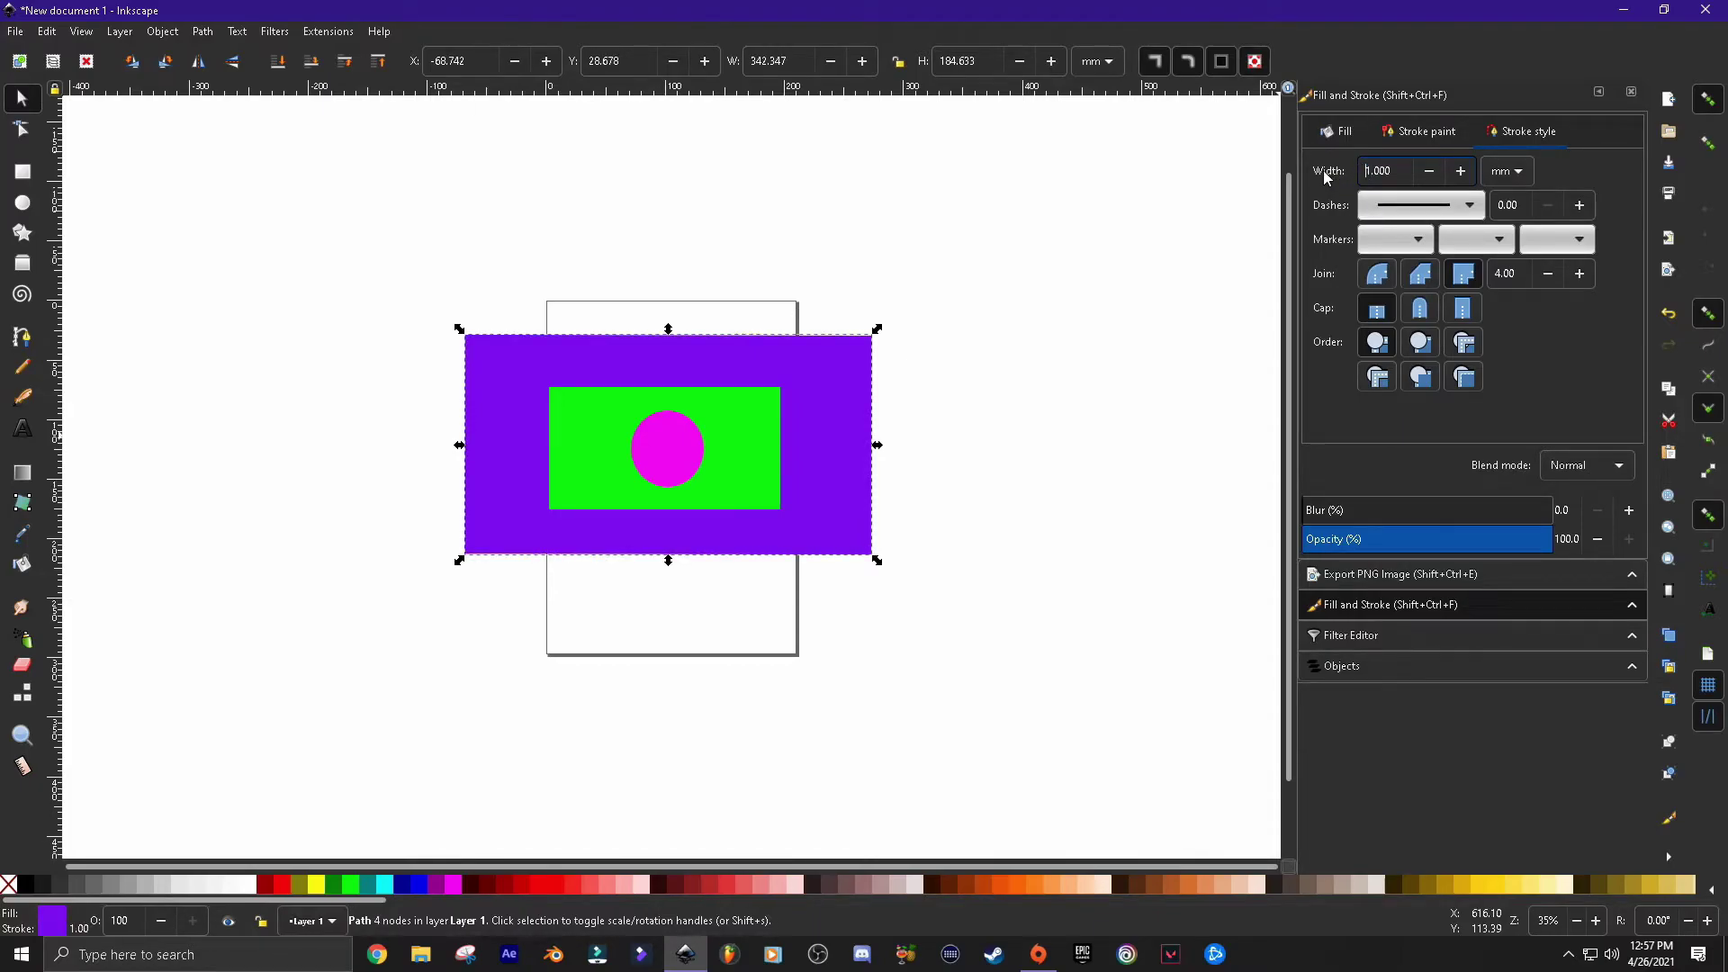
Set the purple rectangle's stroke colour to black by lowering its lightness to 0
click(1184, 254)
click(1423, 127)
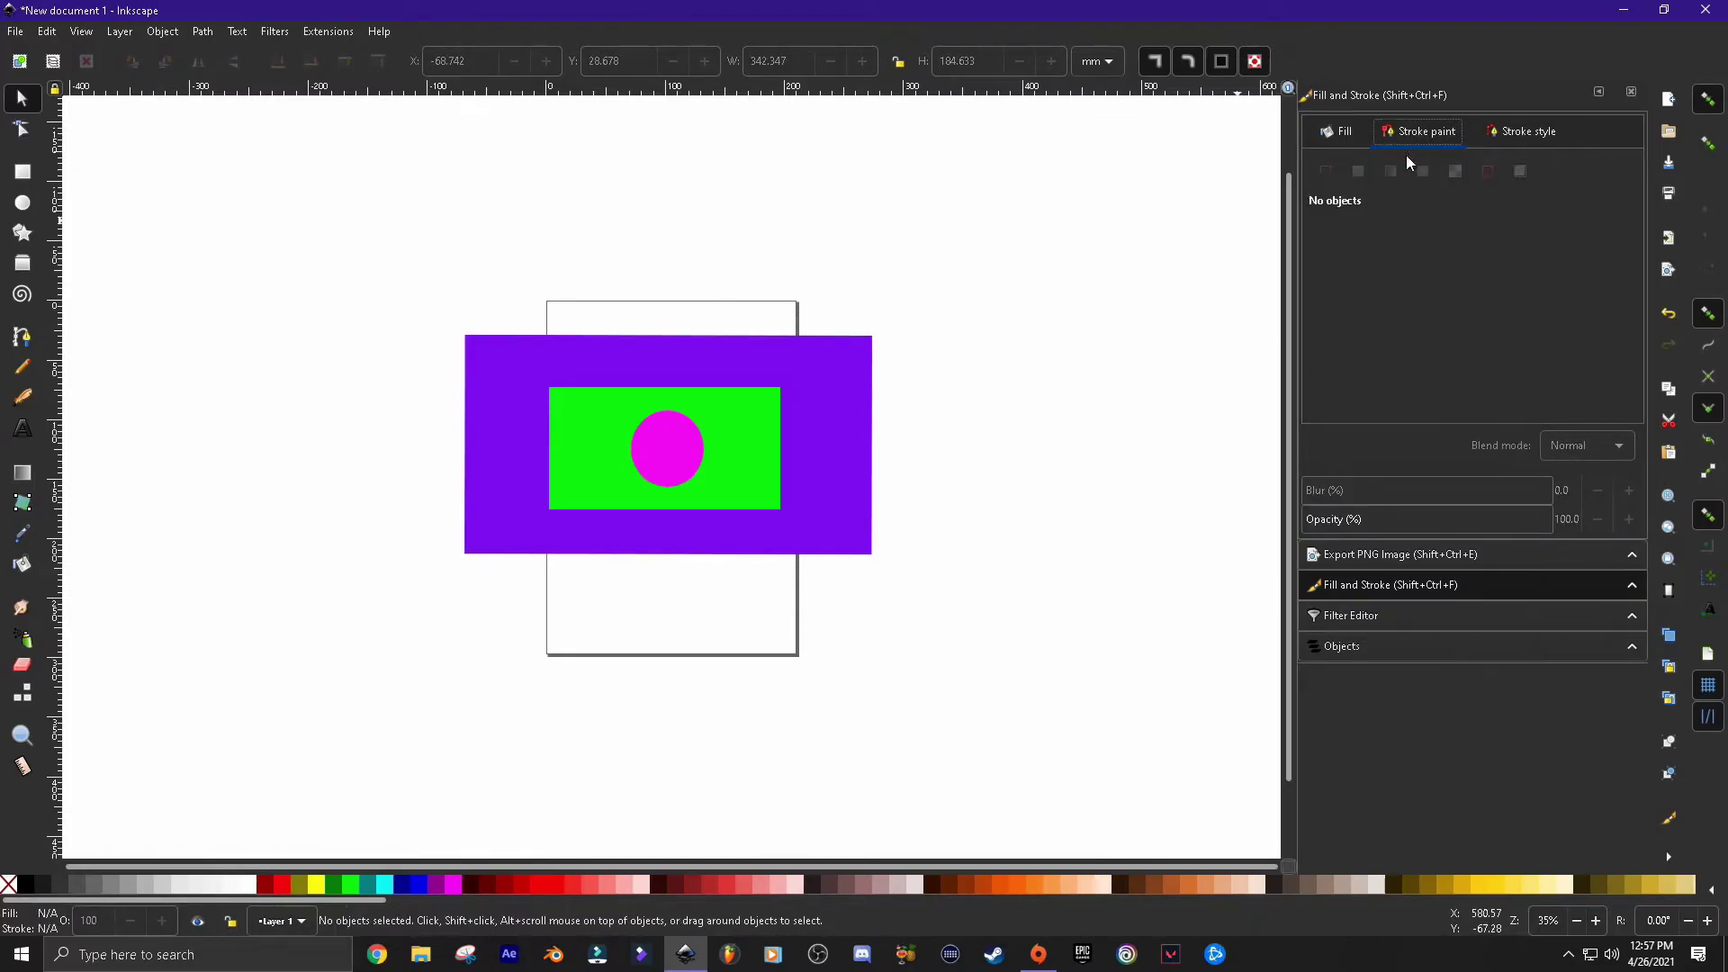
click(823, 383)
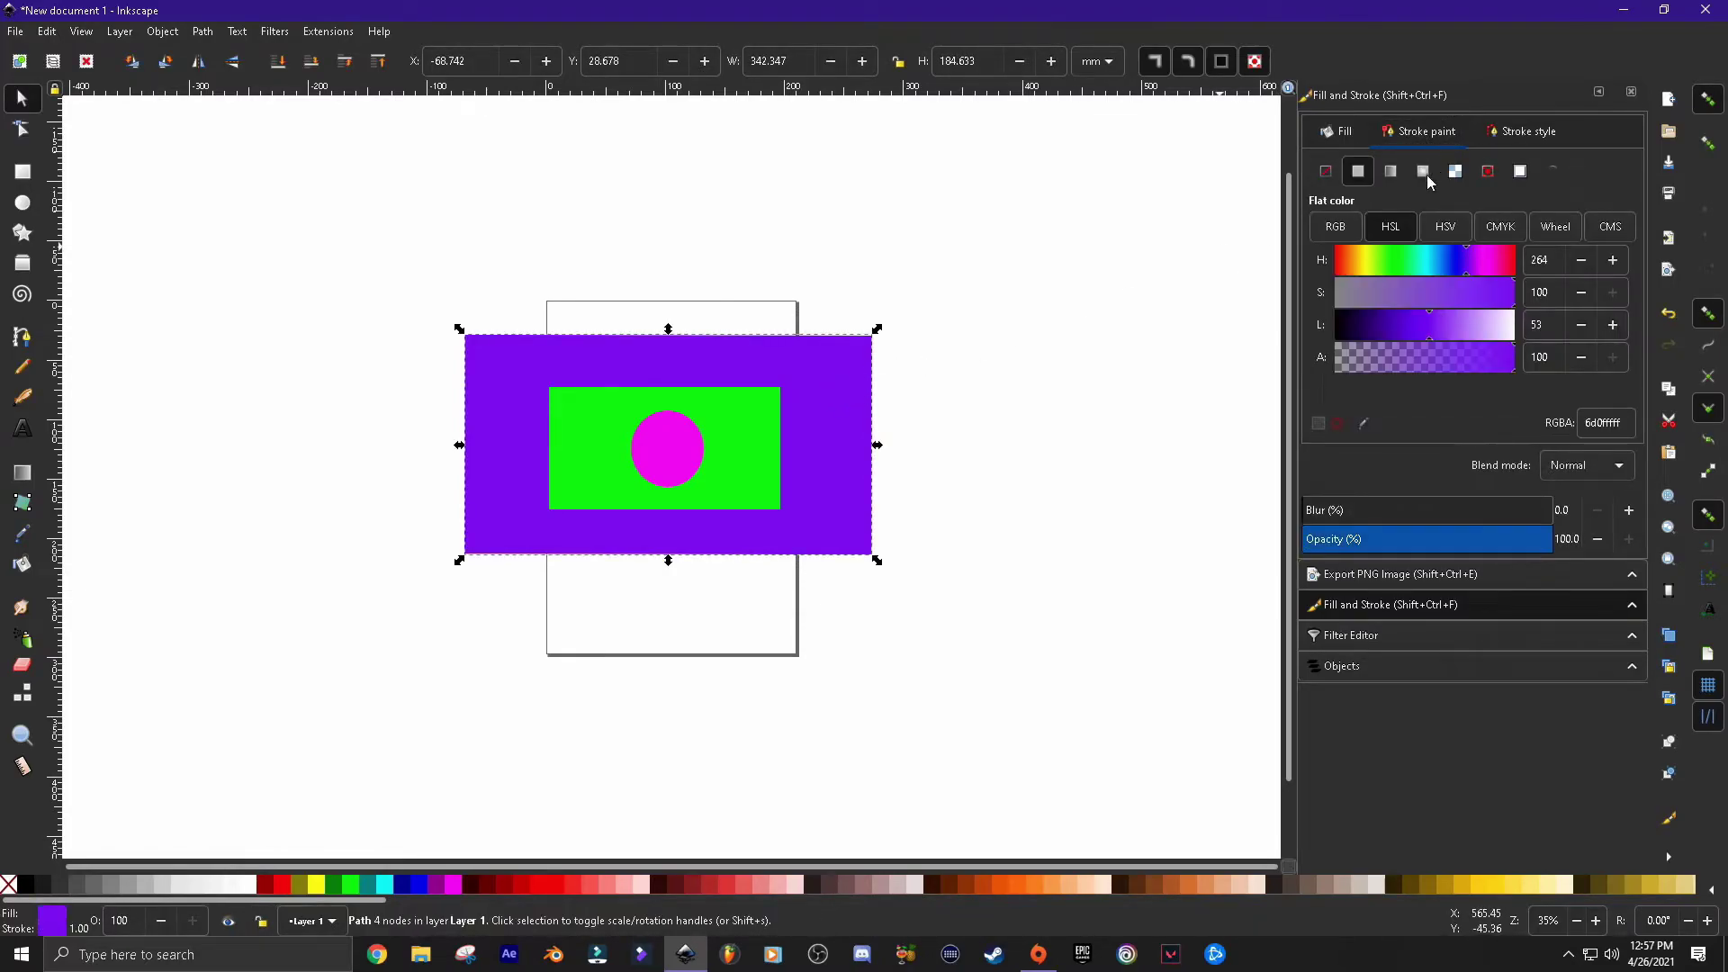
drag(1424, 339, 1216, 359)
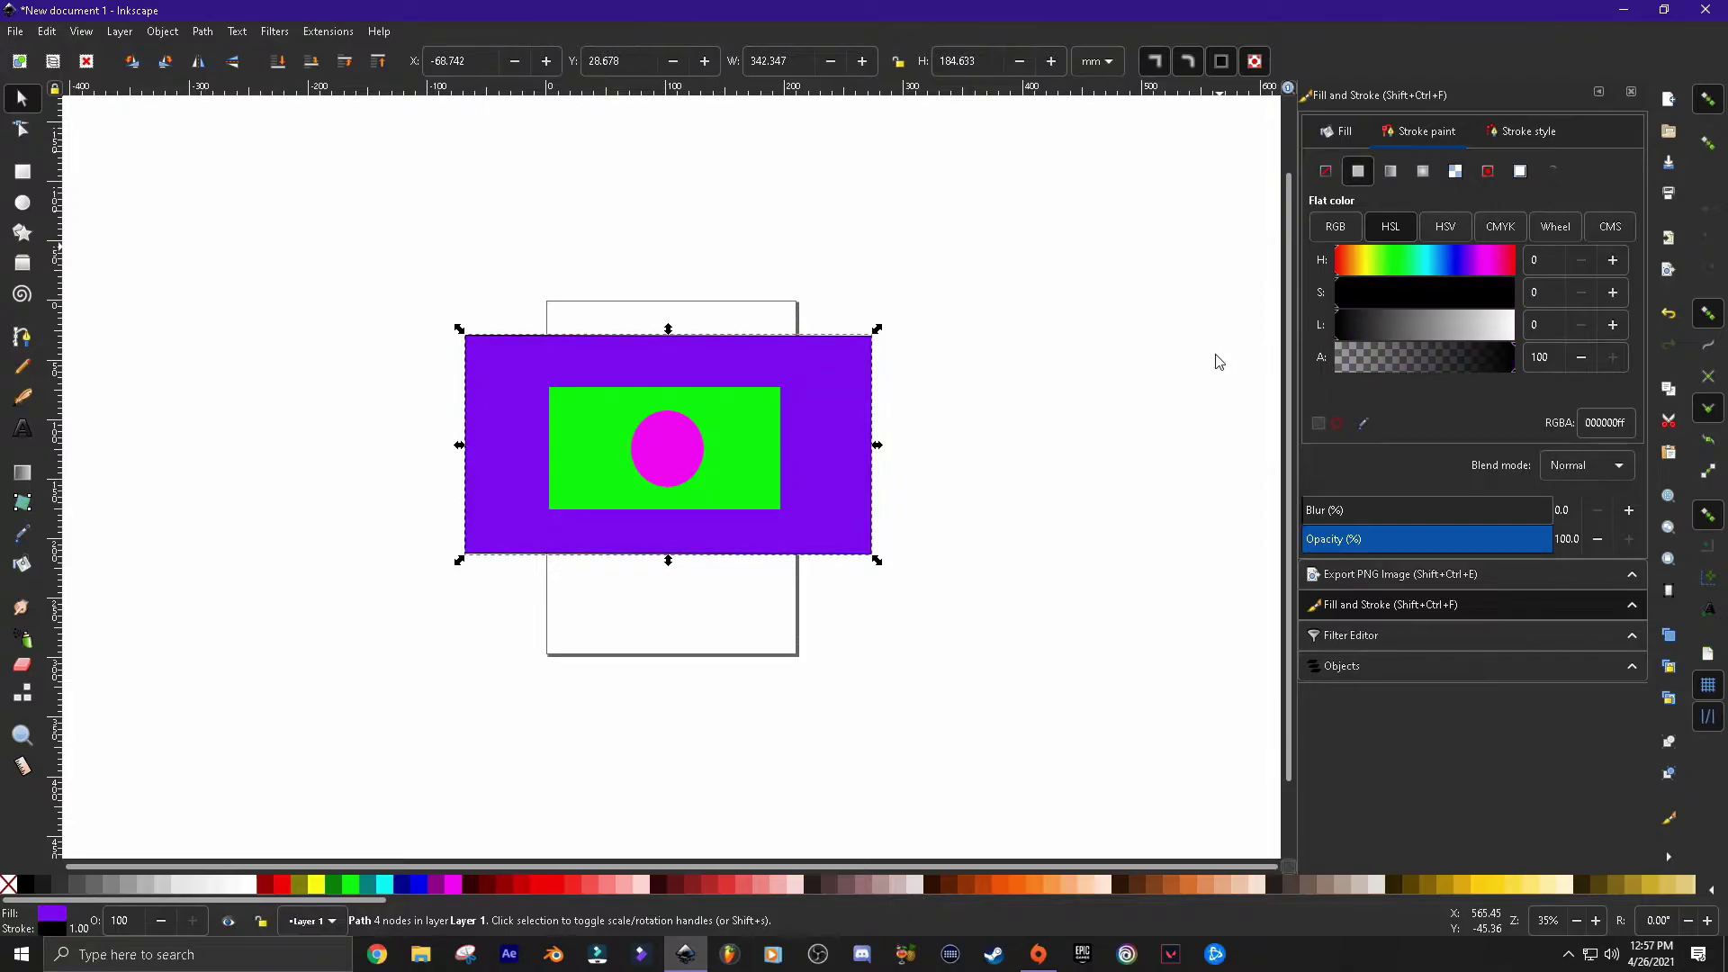
click(1141, 428)
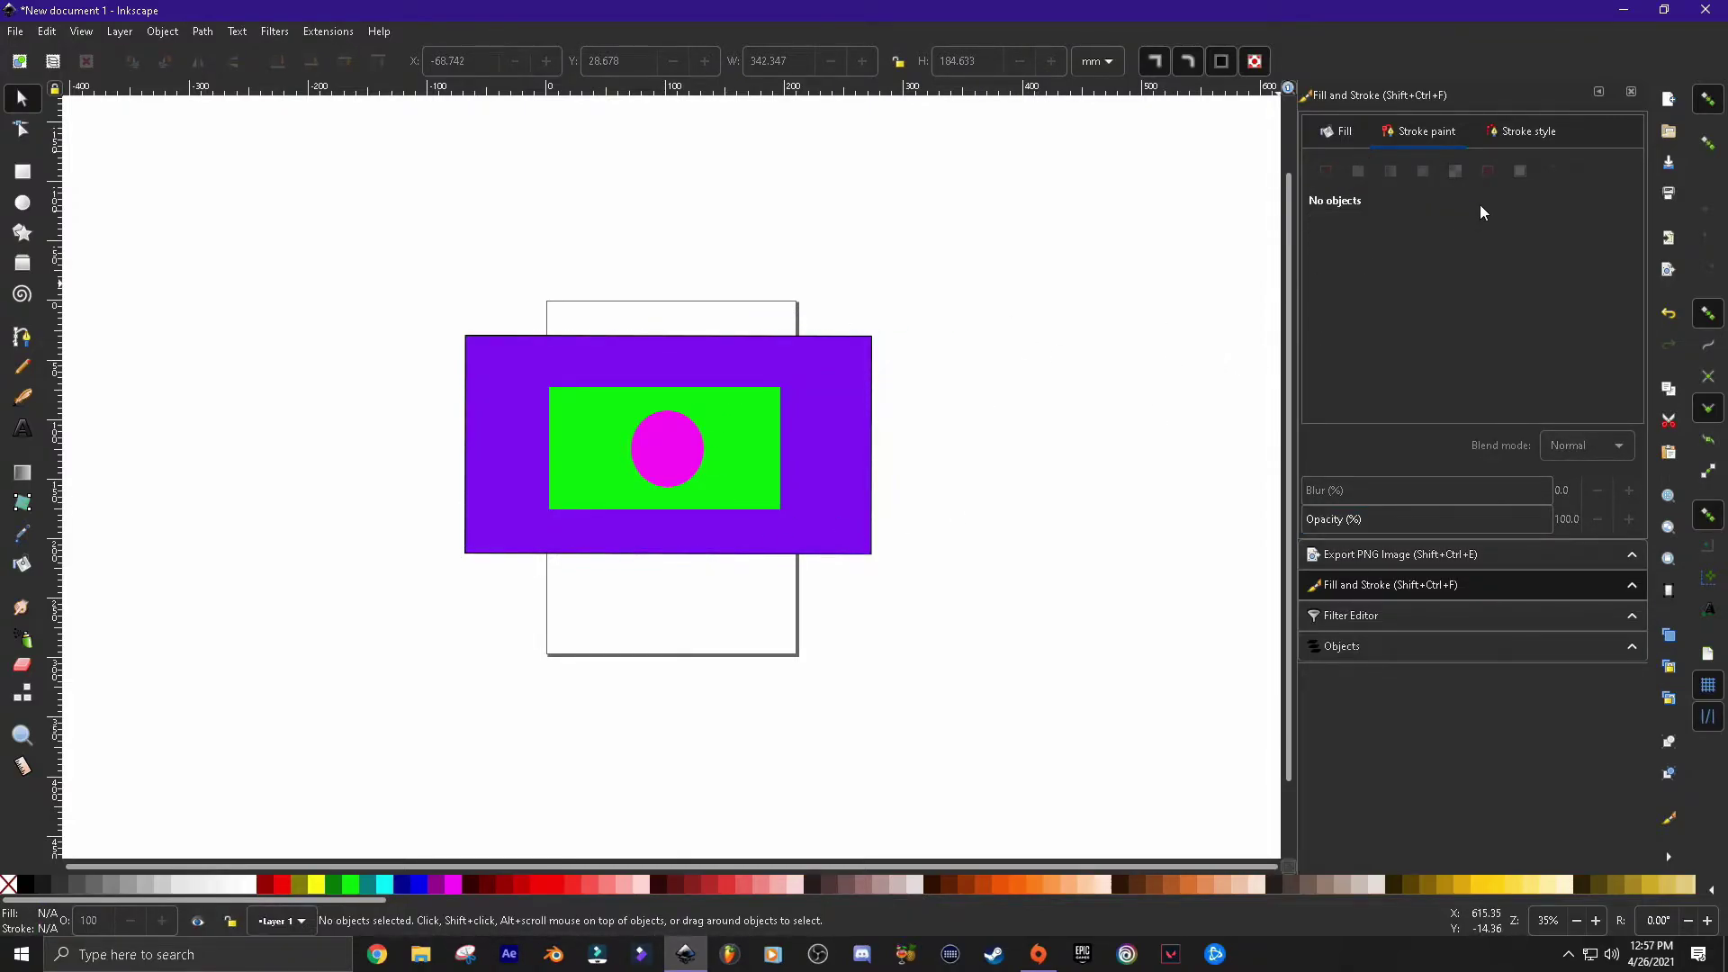
Look through the available dash patterns for the purple rectangle's stroke and keep the solid line
click(1523, 132)
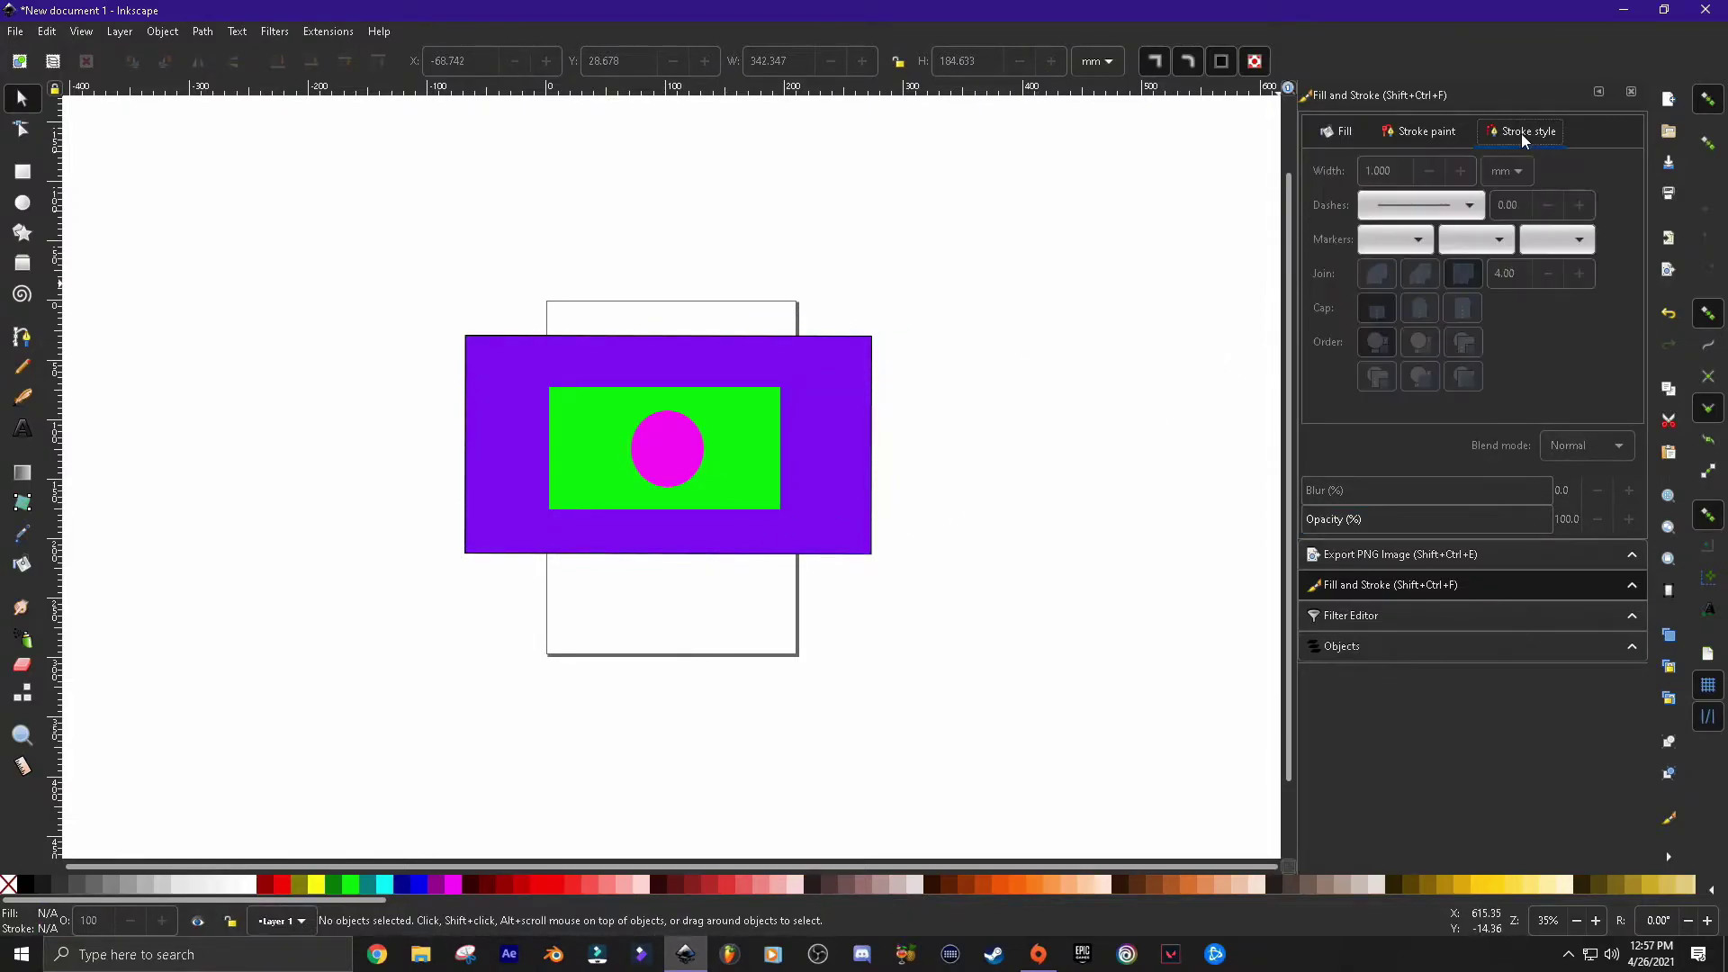
click(864, 446)
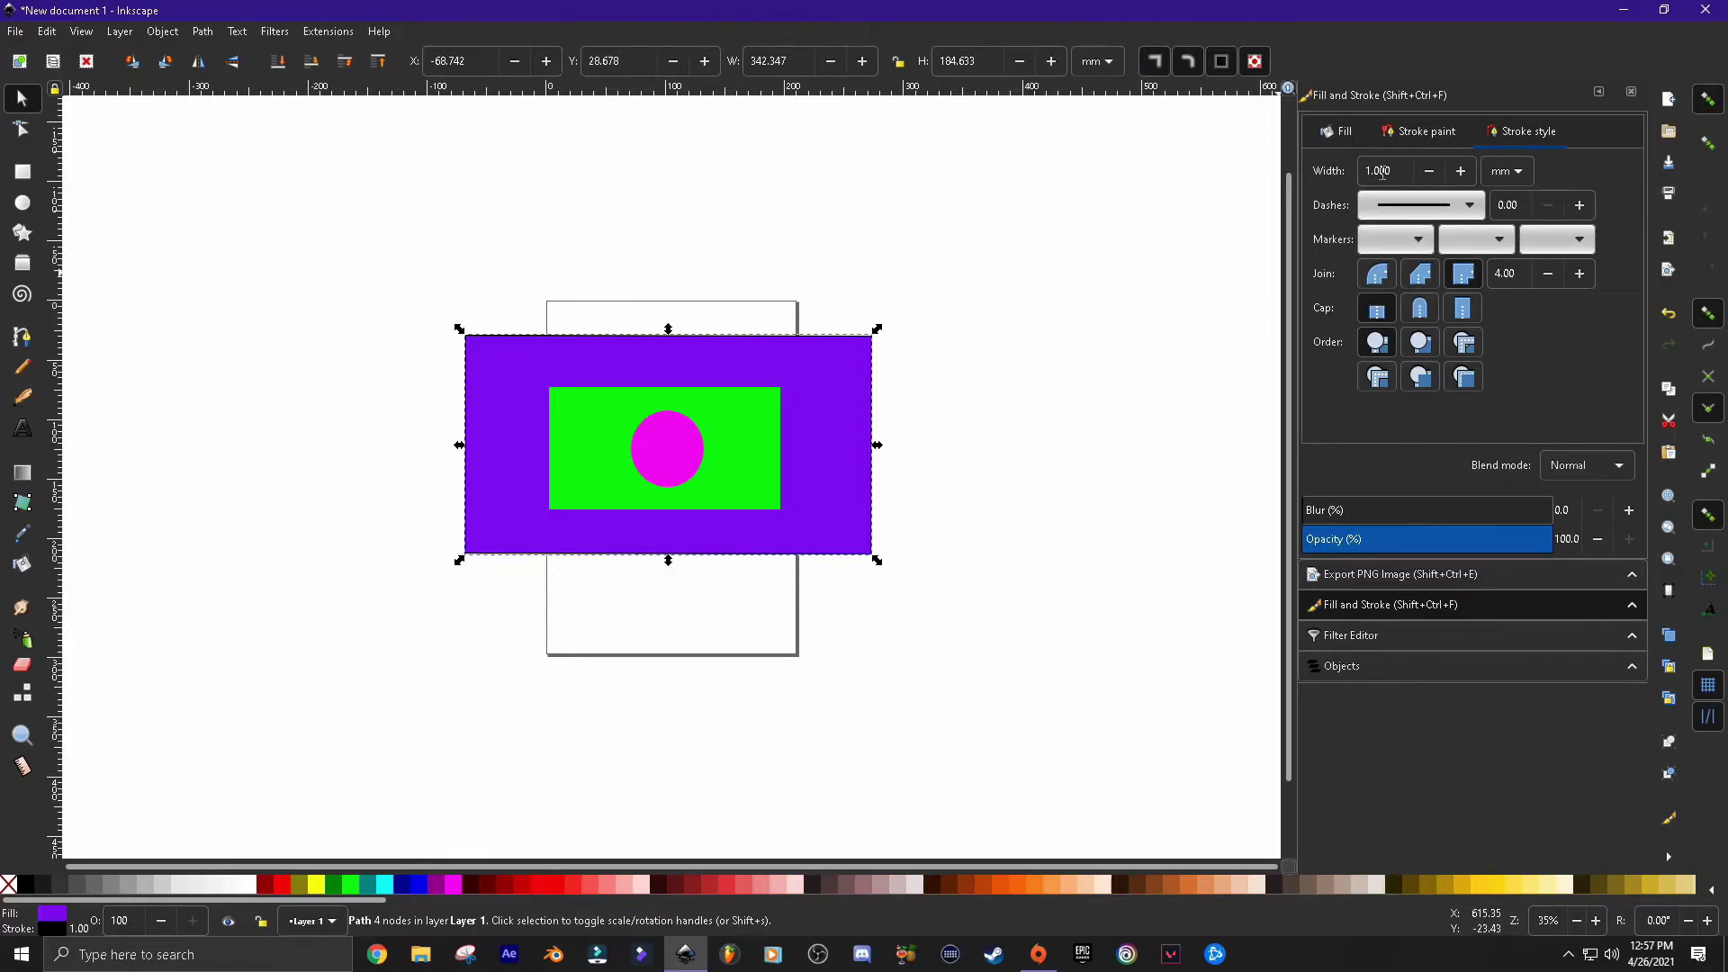
click(1471, 207)
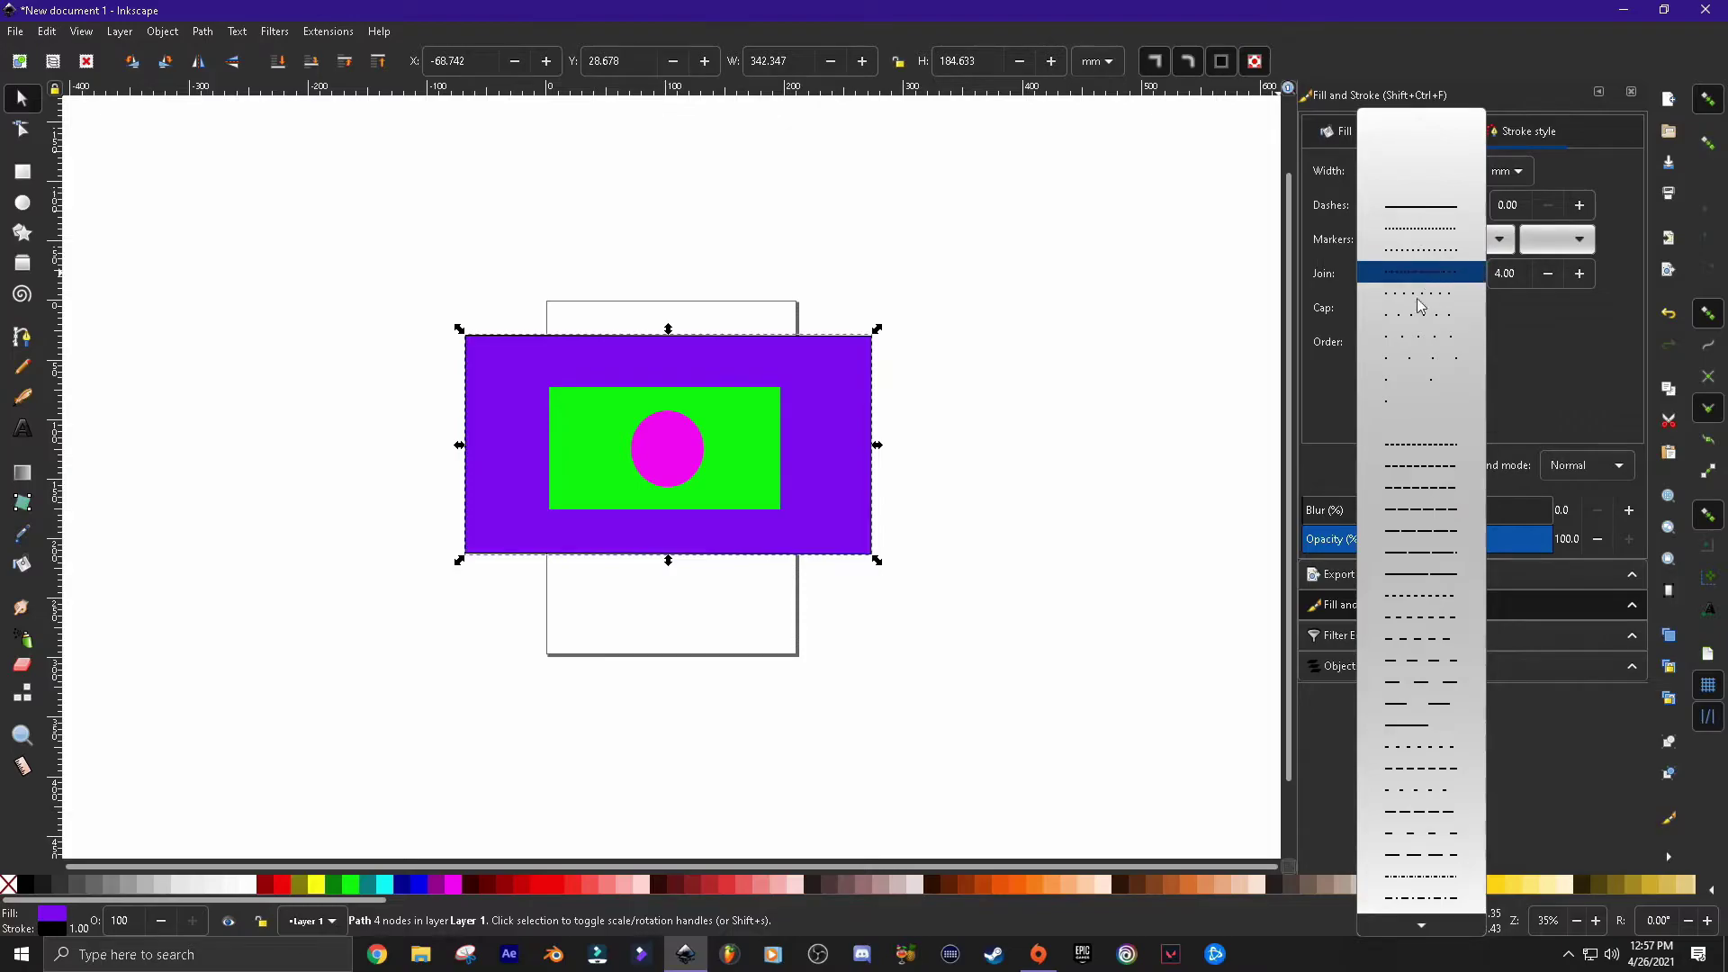
click(1410, 216)
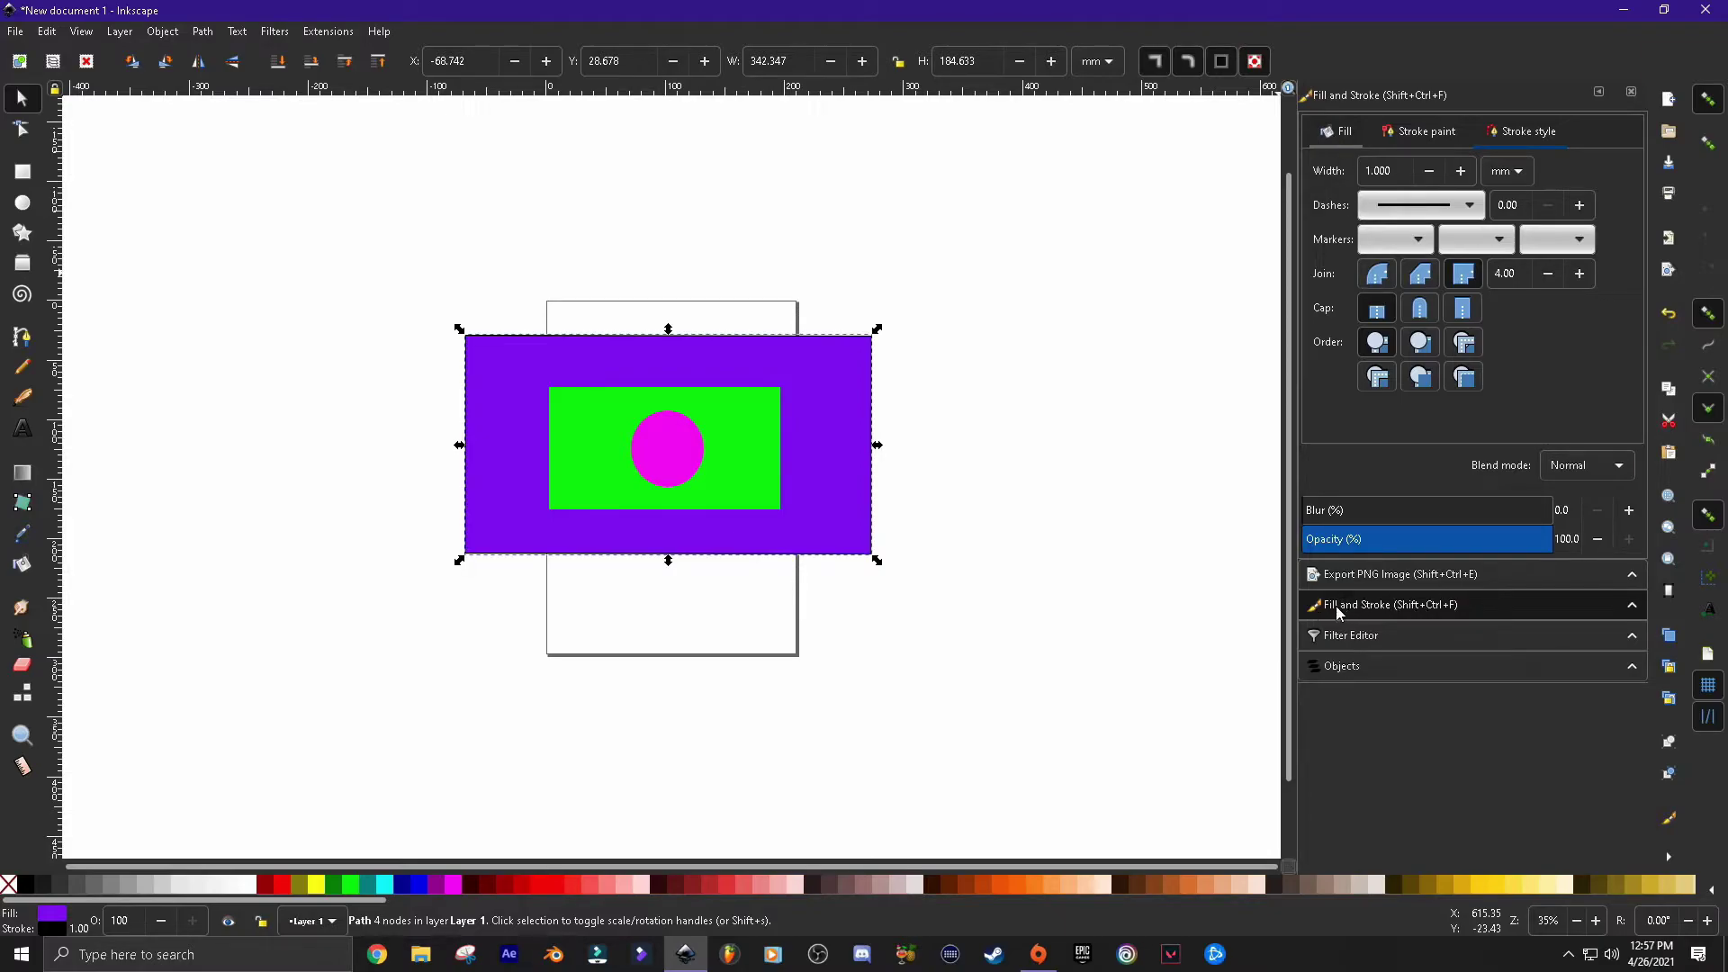
Show the Filter Editor, try the Combined Lighting bevel filter on the purple rectangle, and undo it
click(1341, 635)
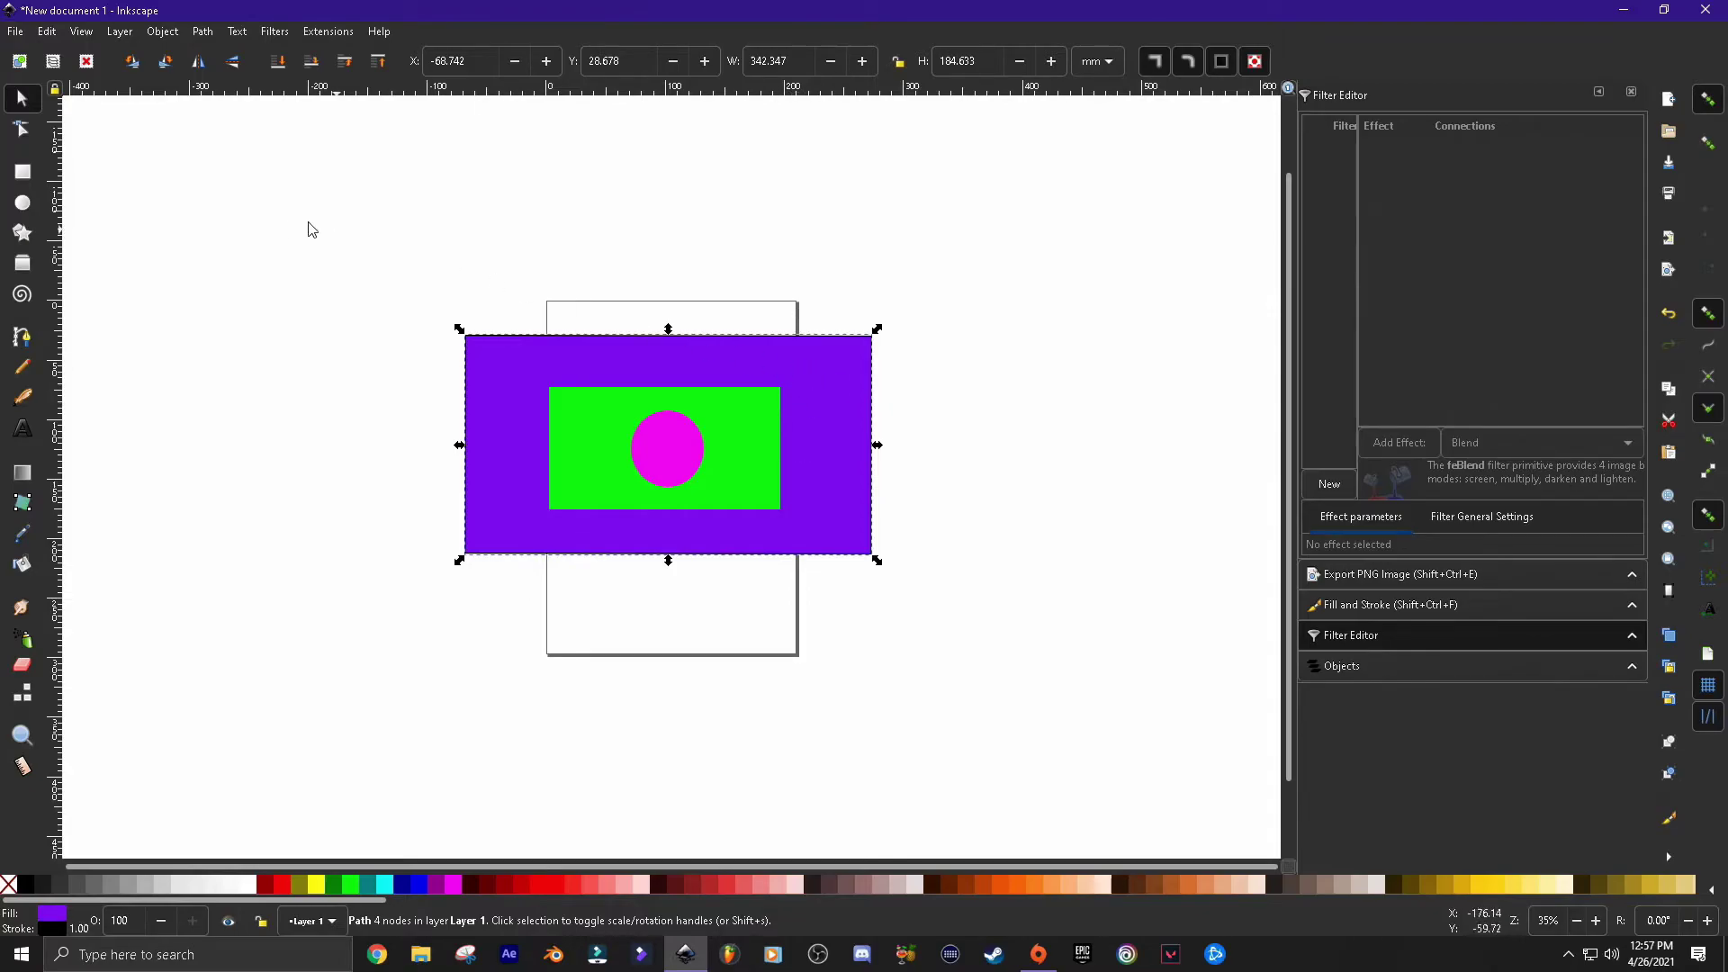
click(277, 34)
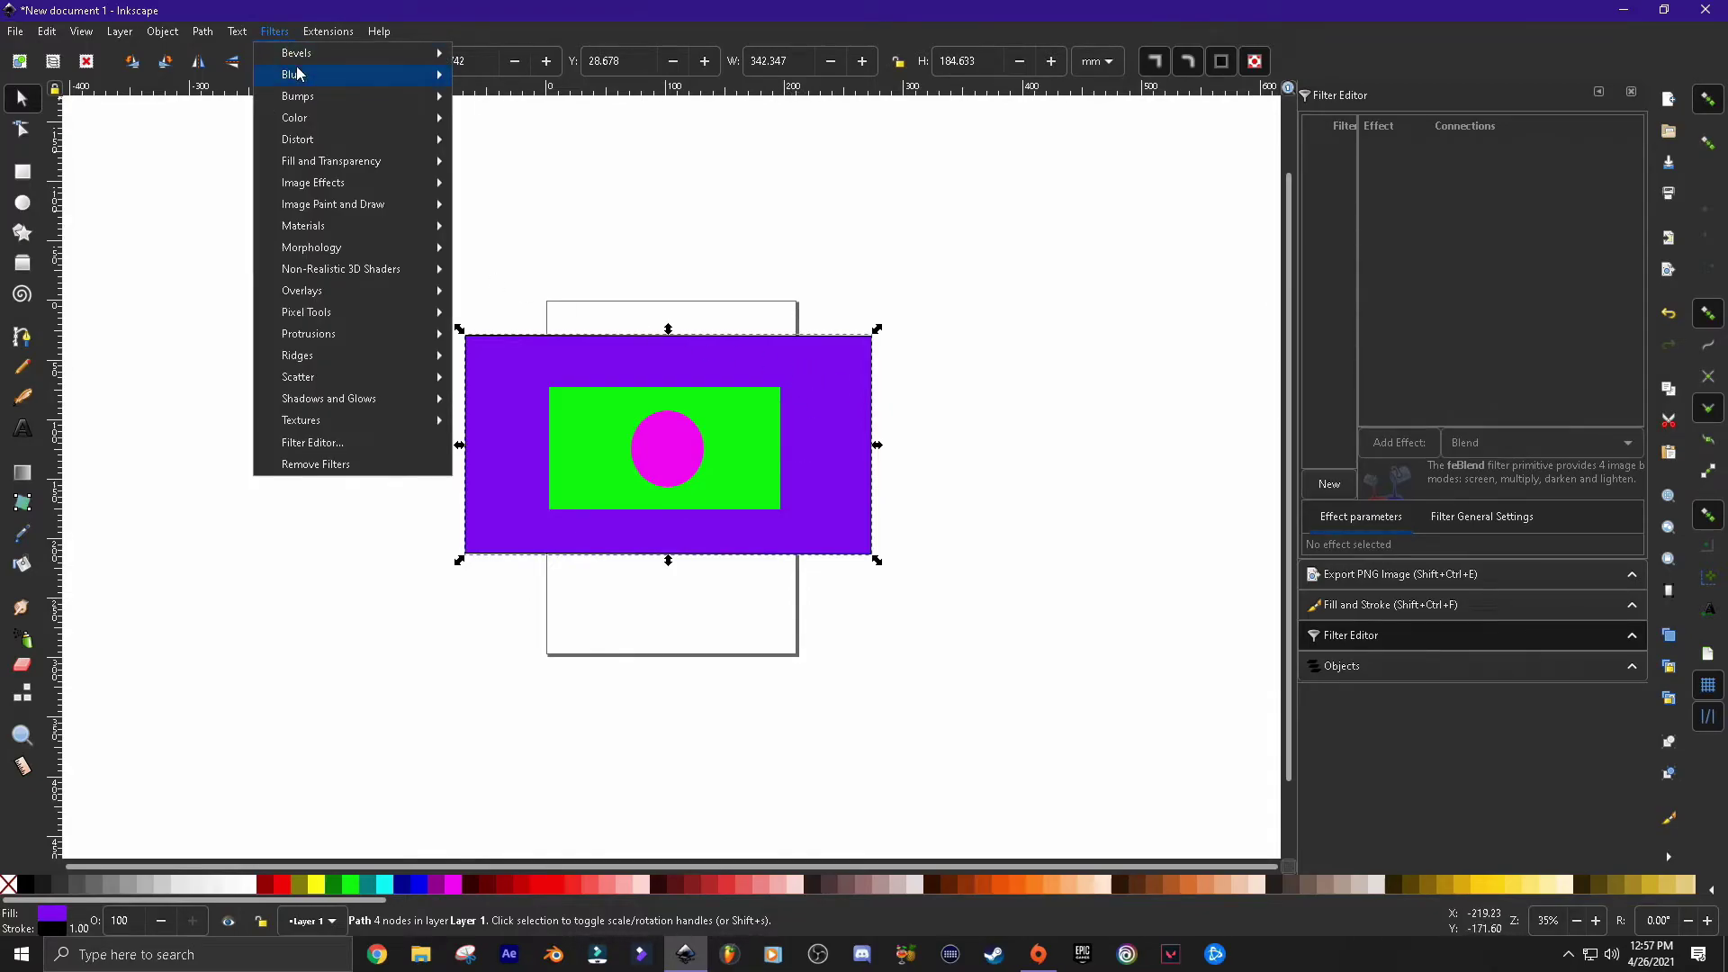
mouse_move(312, 58)
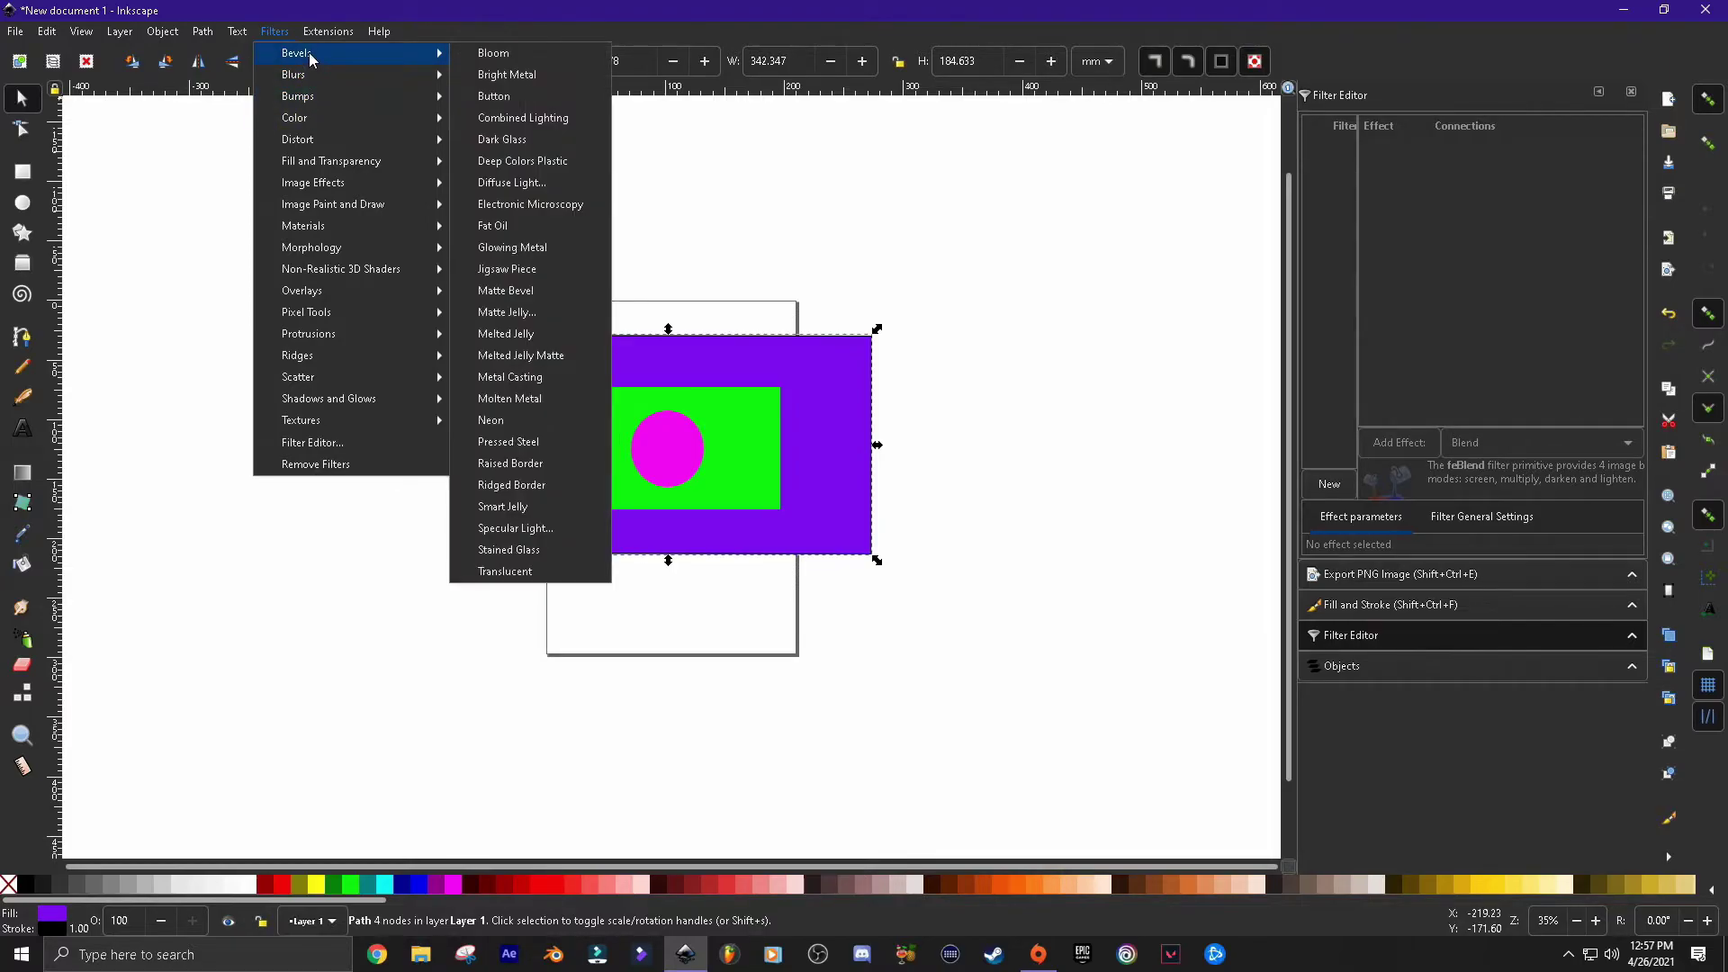
click(527, 119)
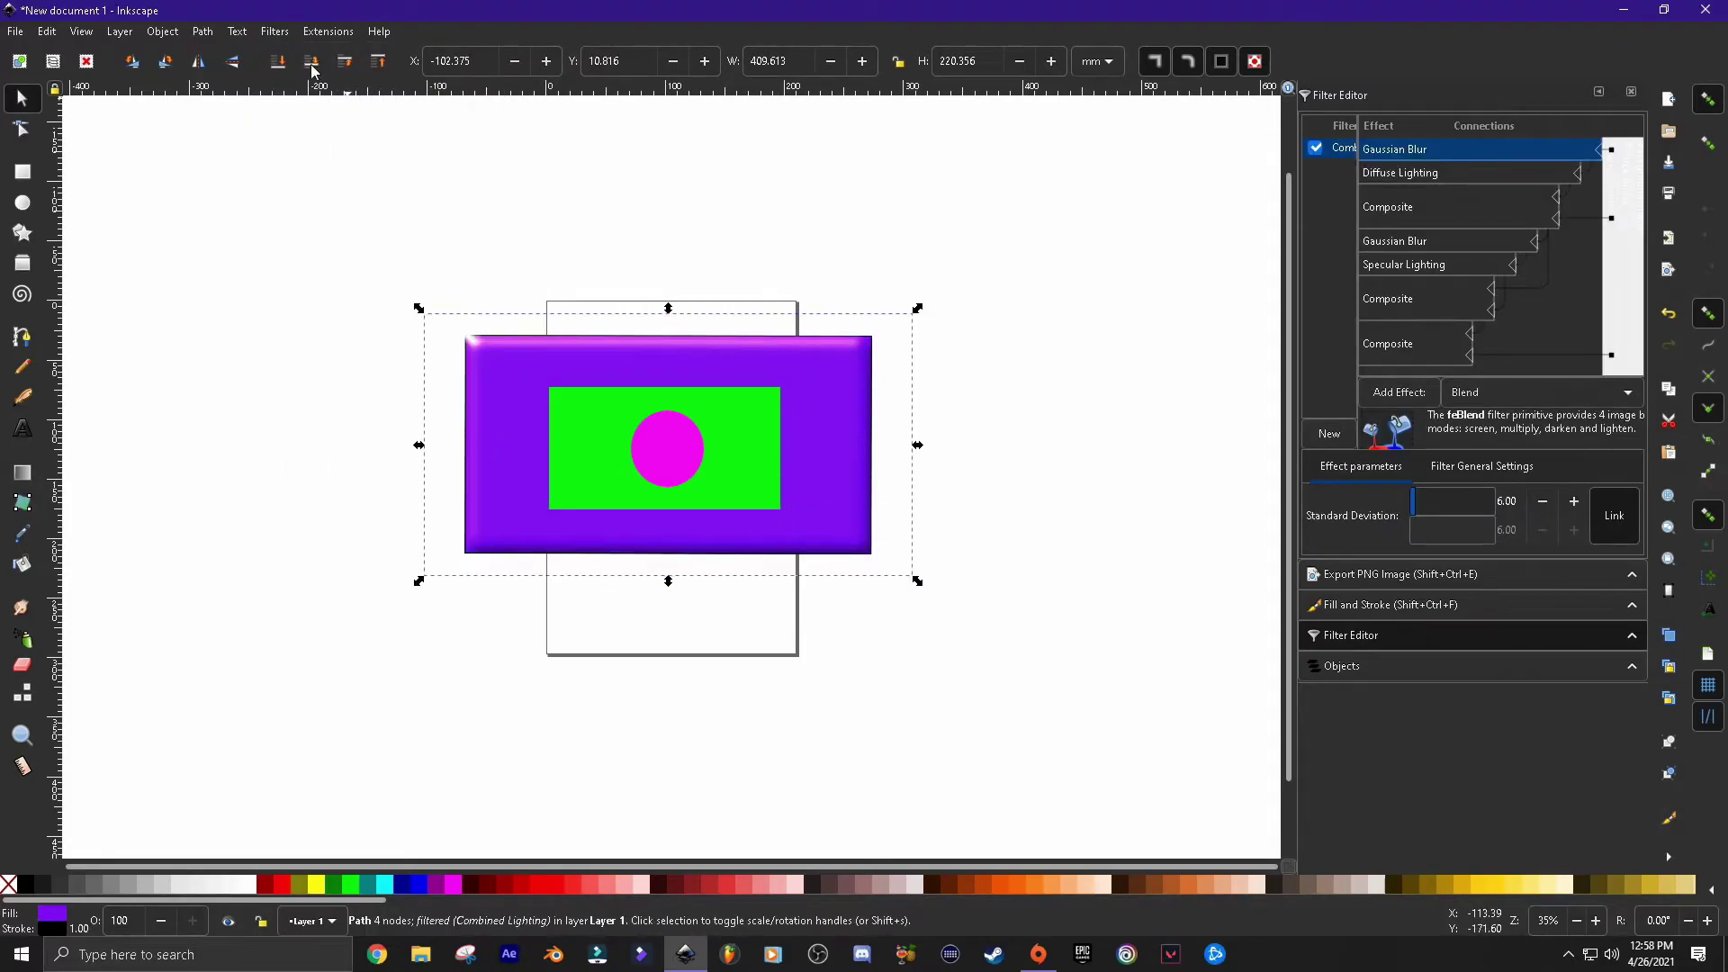
key(ctrl+z)
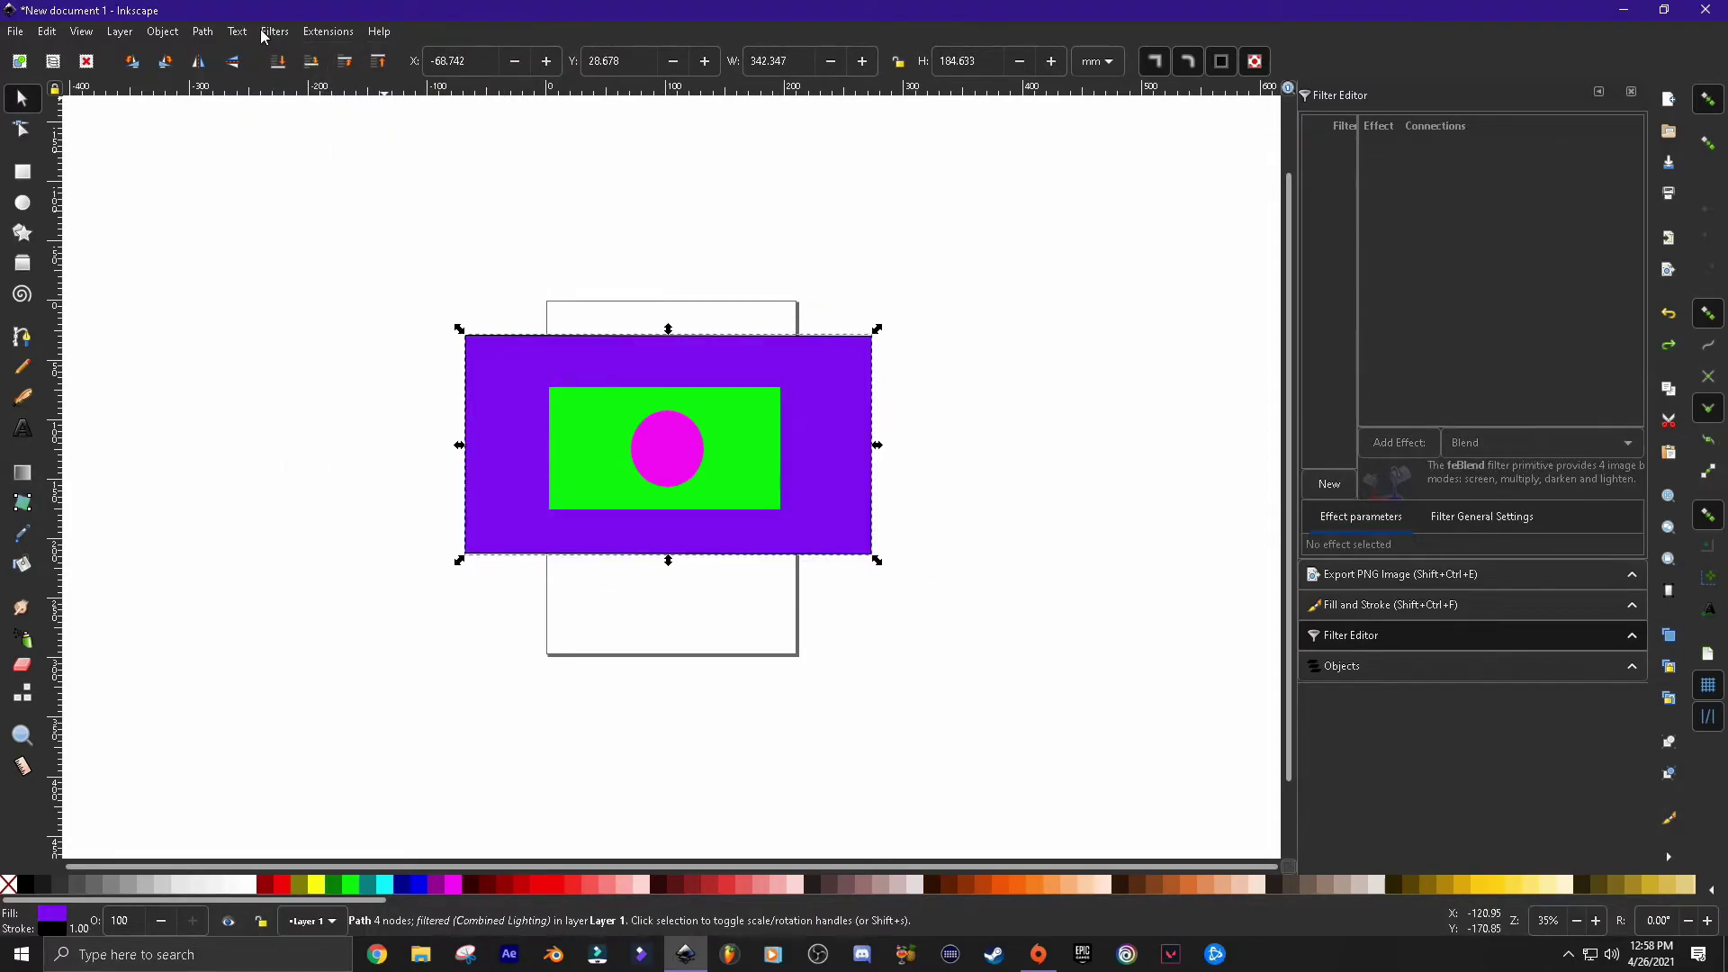
Try the Diffuse Light bevel filter on the purple rectangle with live preview, and close it without applying
click(262, 31)
mouse_move(281, 59)
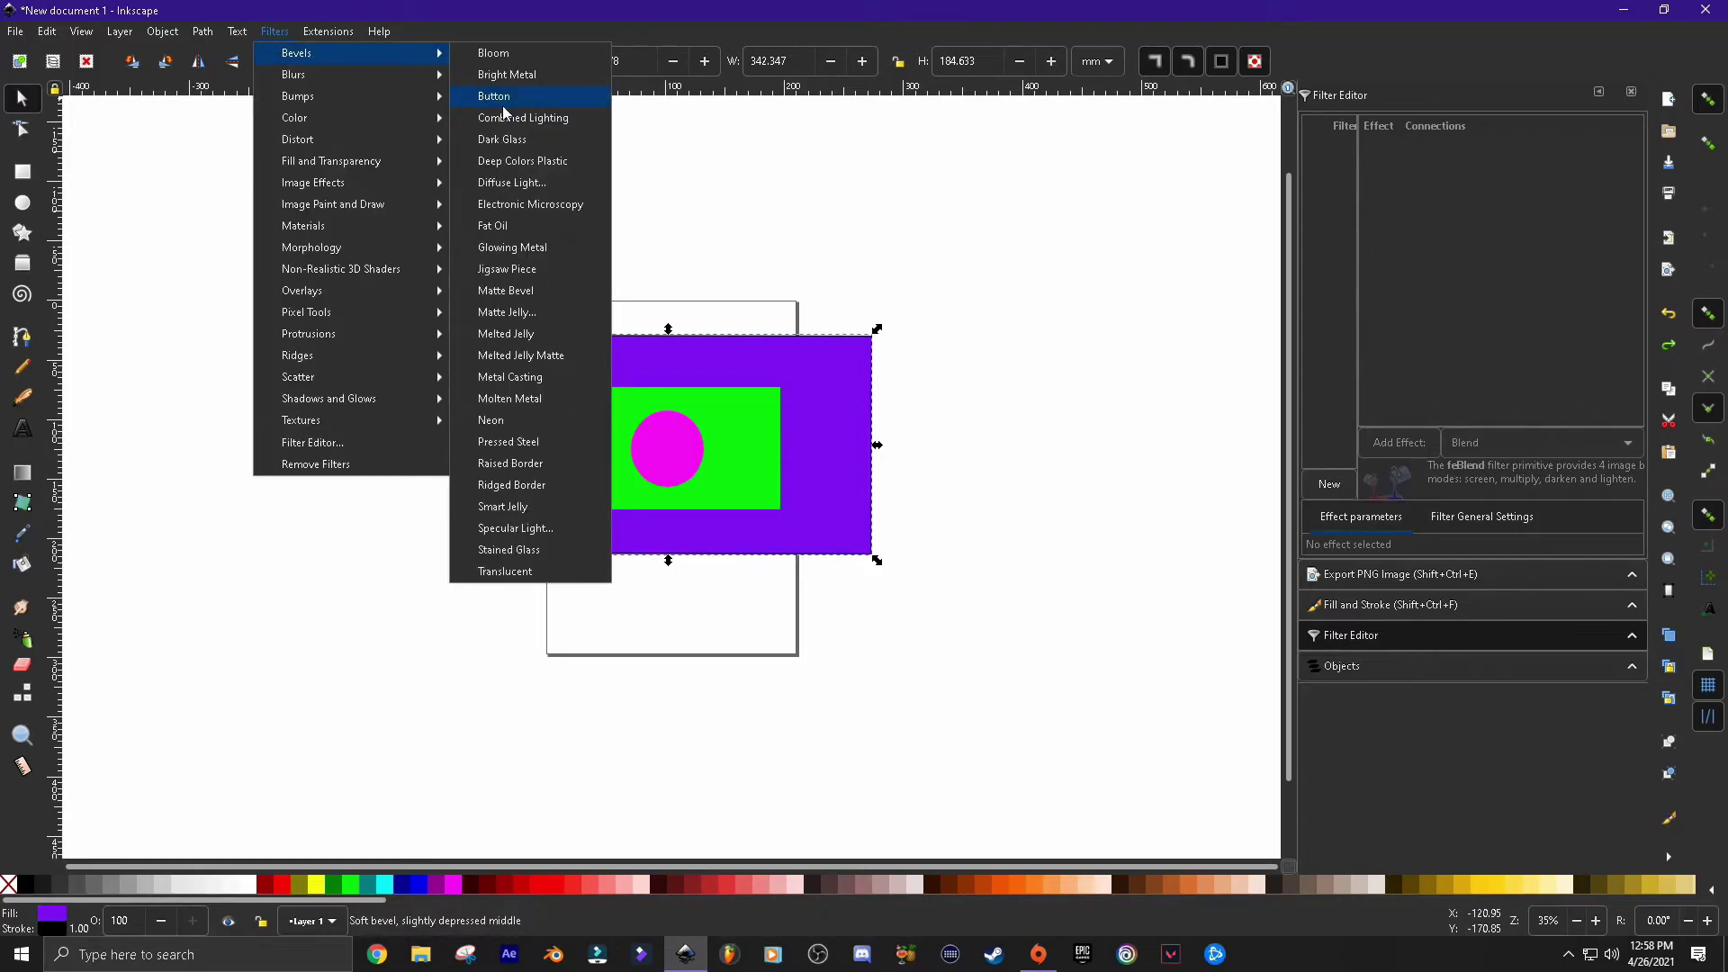
click(527, 183)
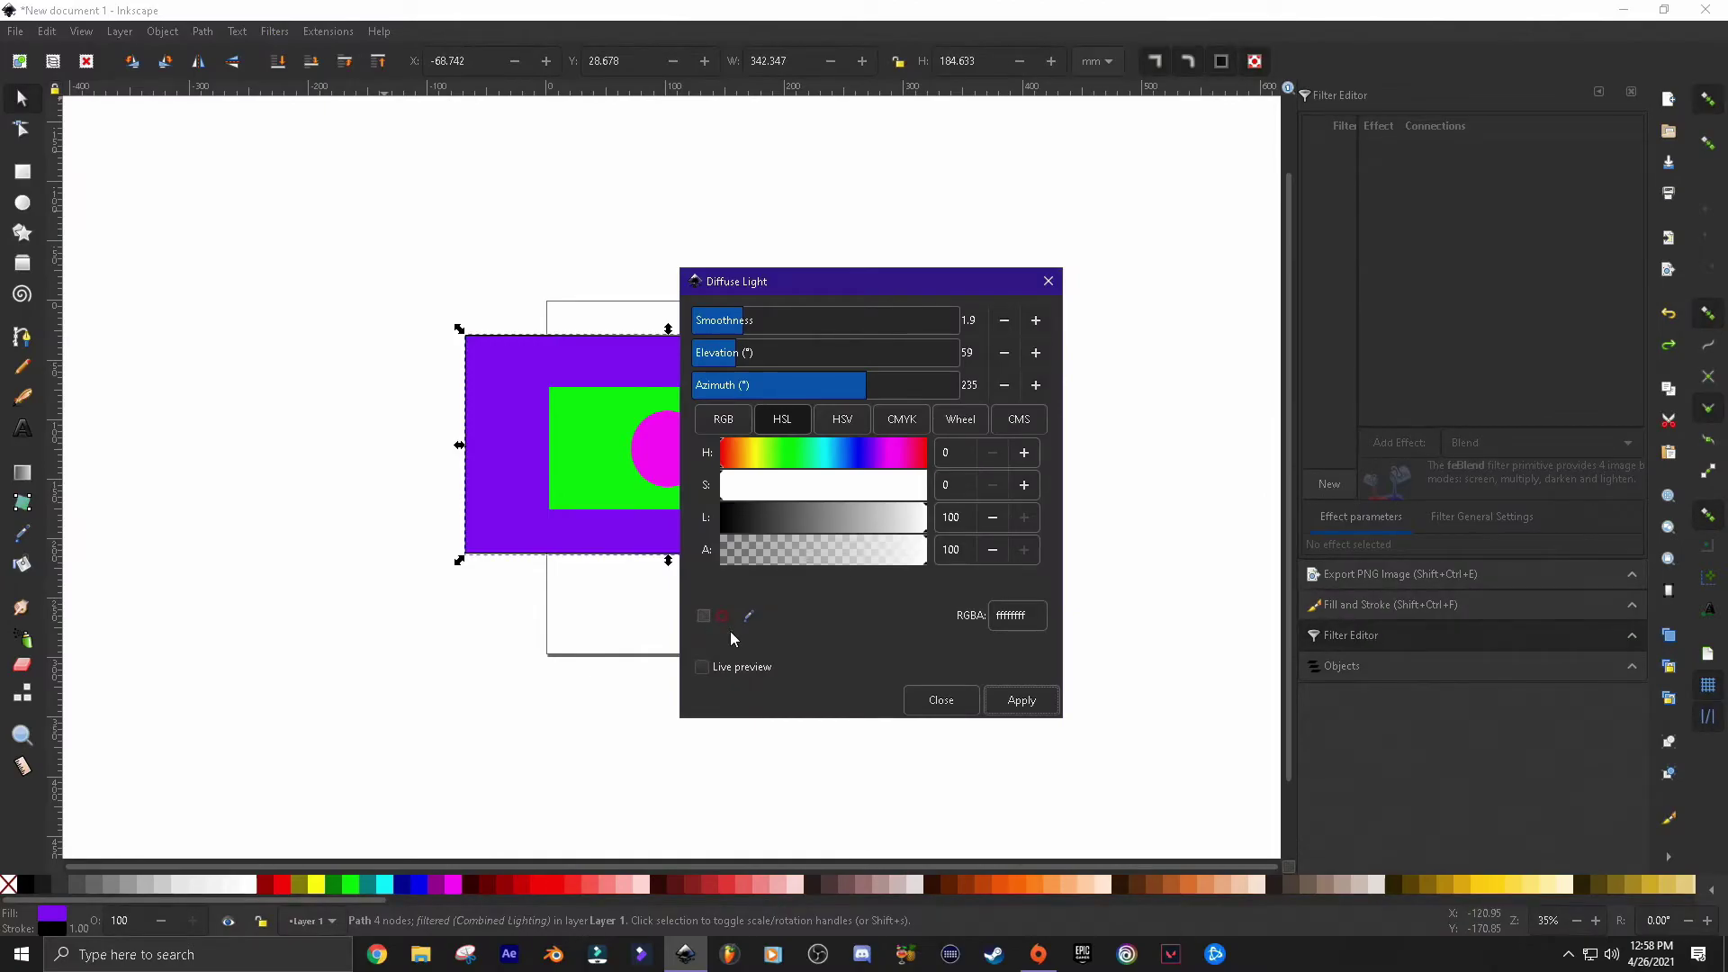
click(702, 667)
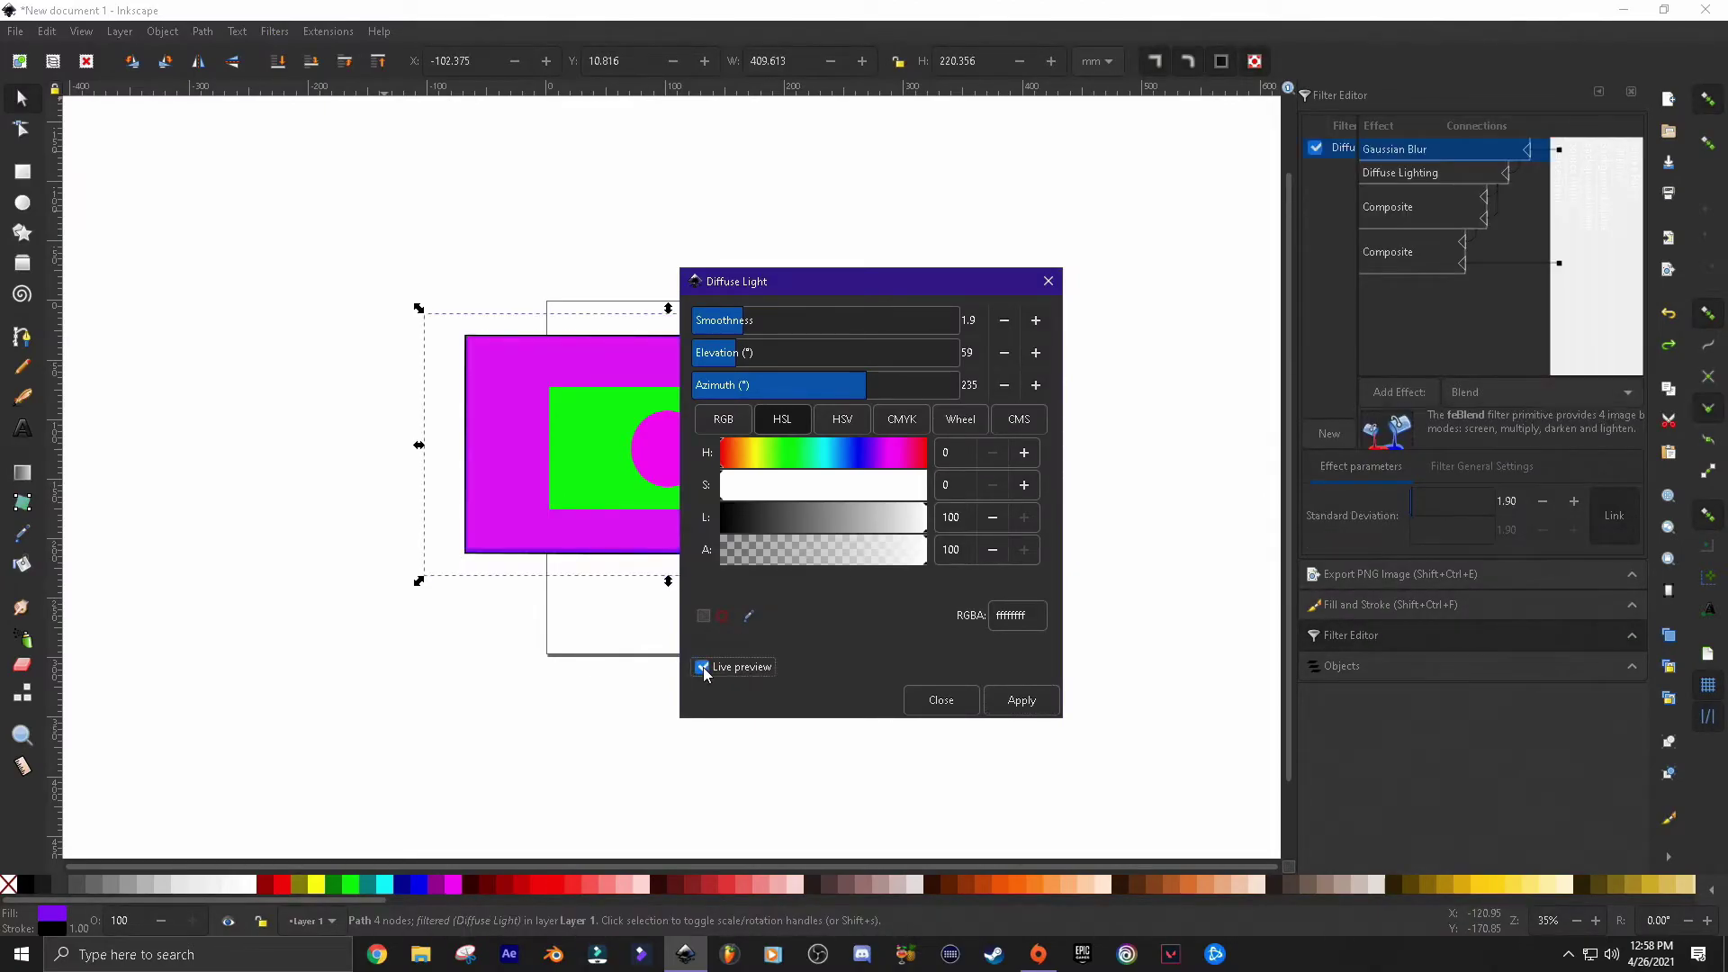
click(702, 667)
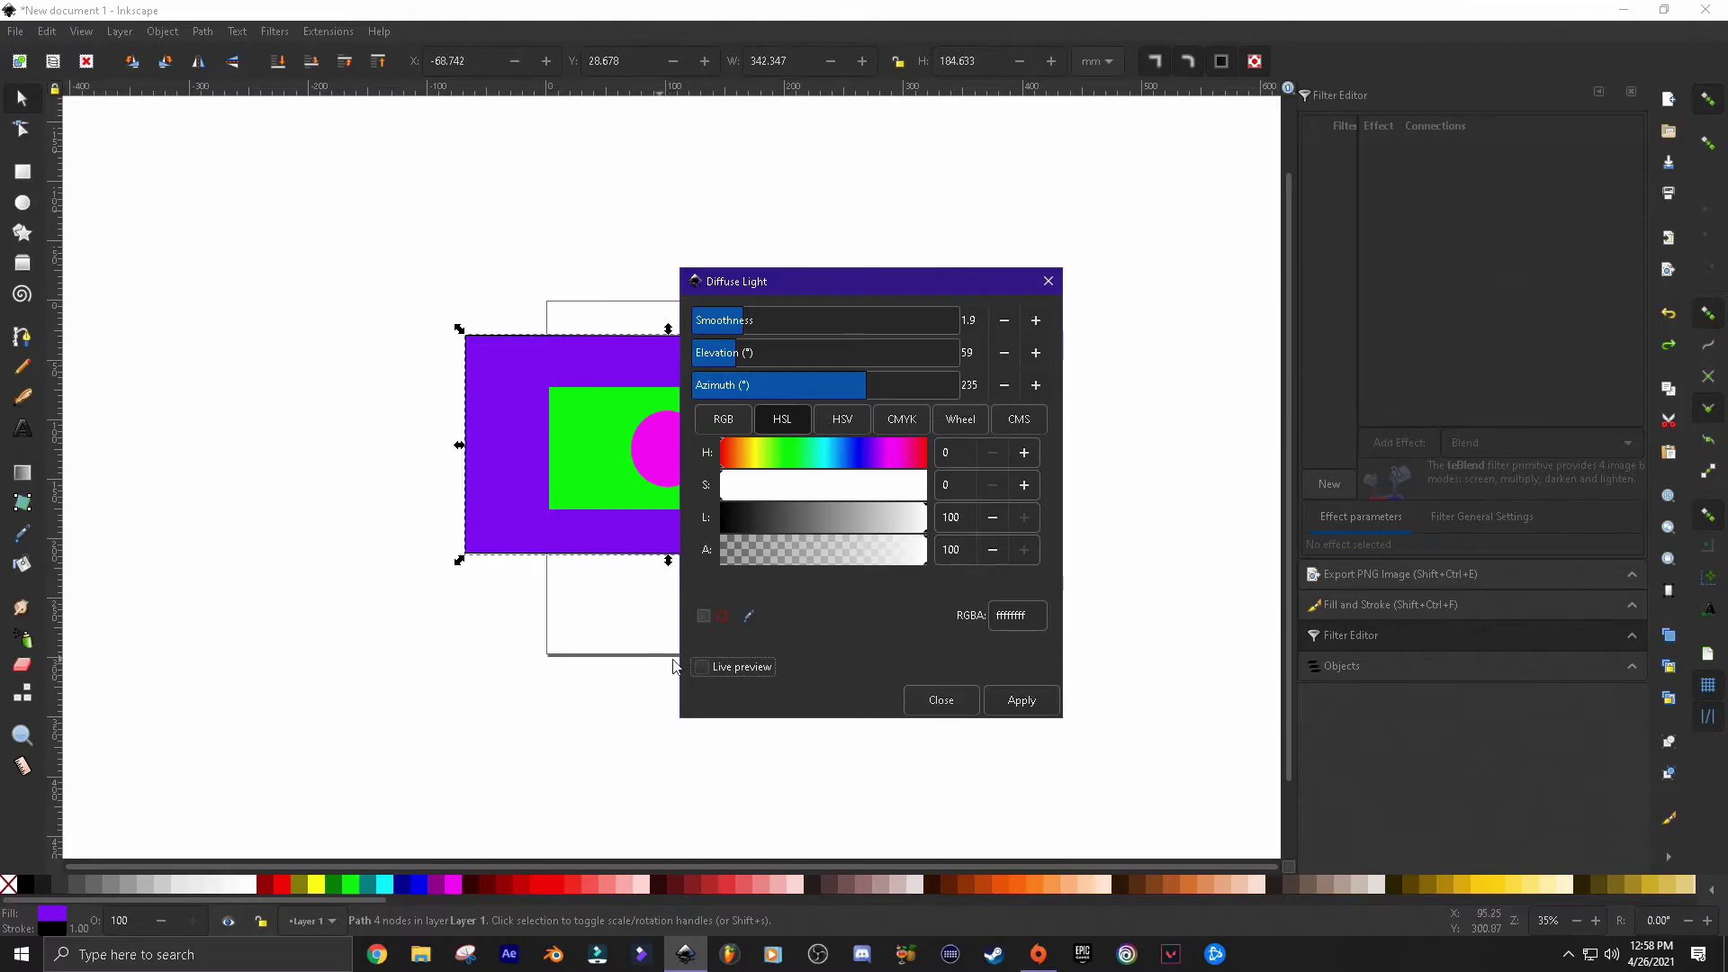
click(941, 702)
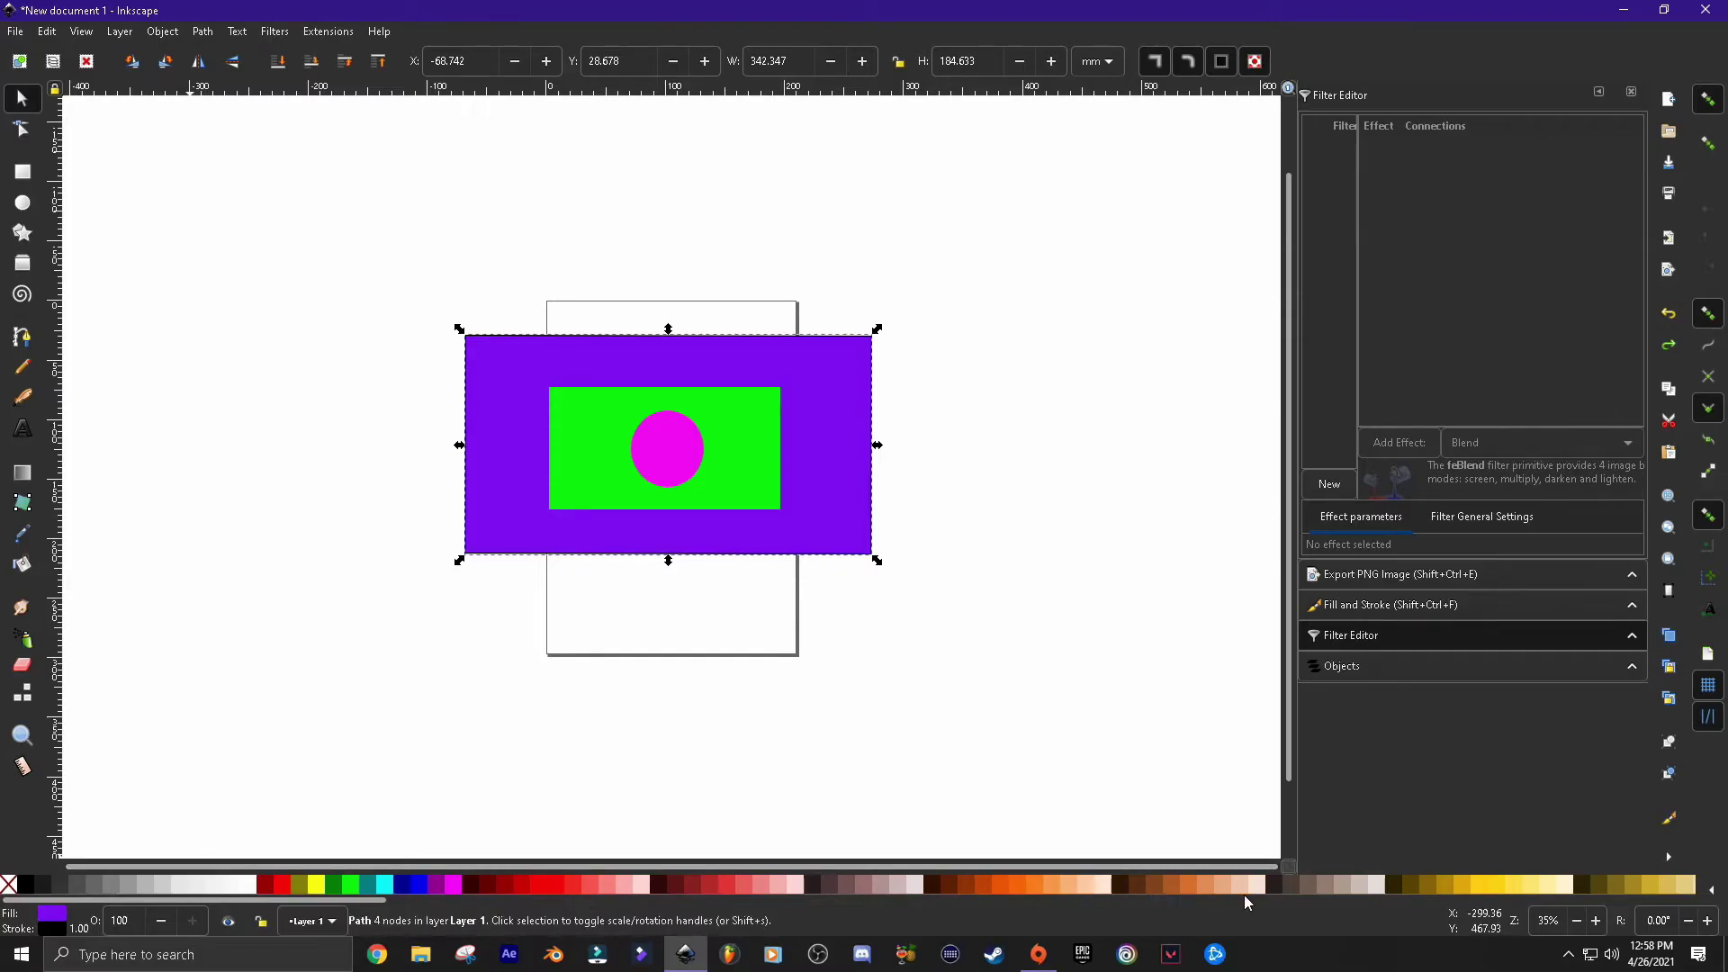
Try an orange palette colour as the purple rectangle's fill and undo it
drag(357, 903, 395, 904)
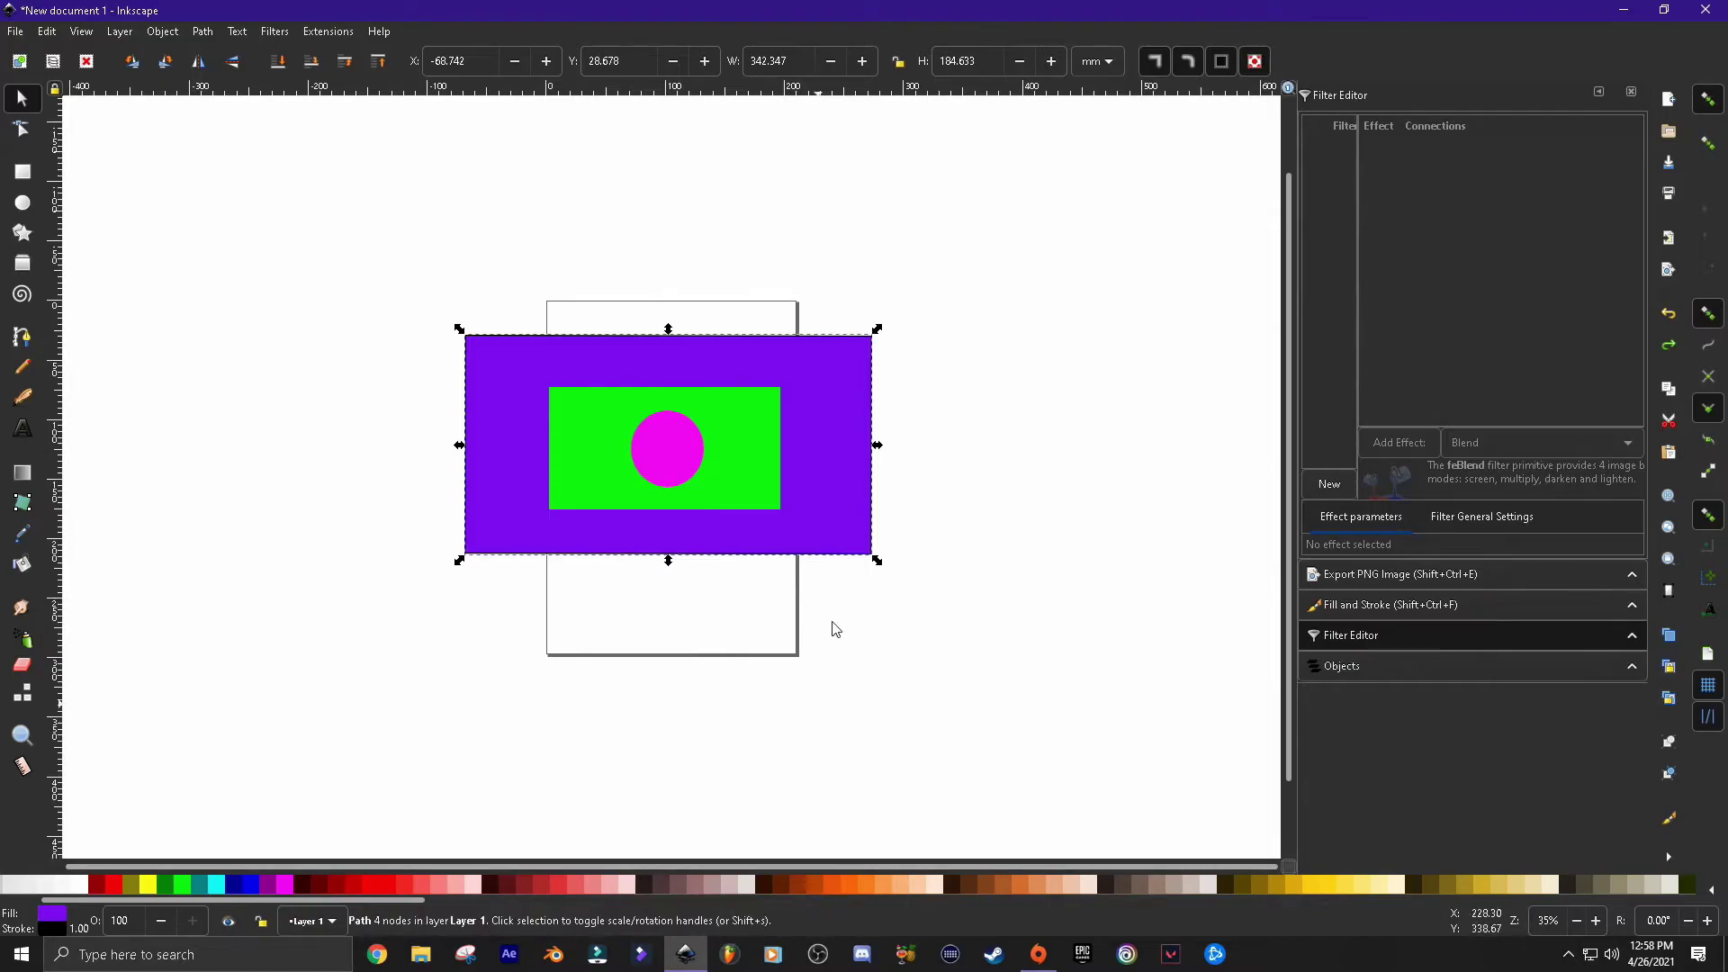
click(850, 883)
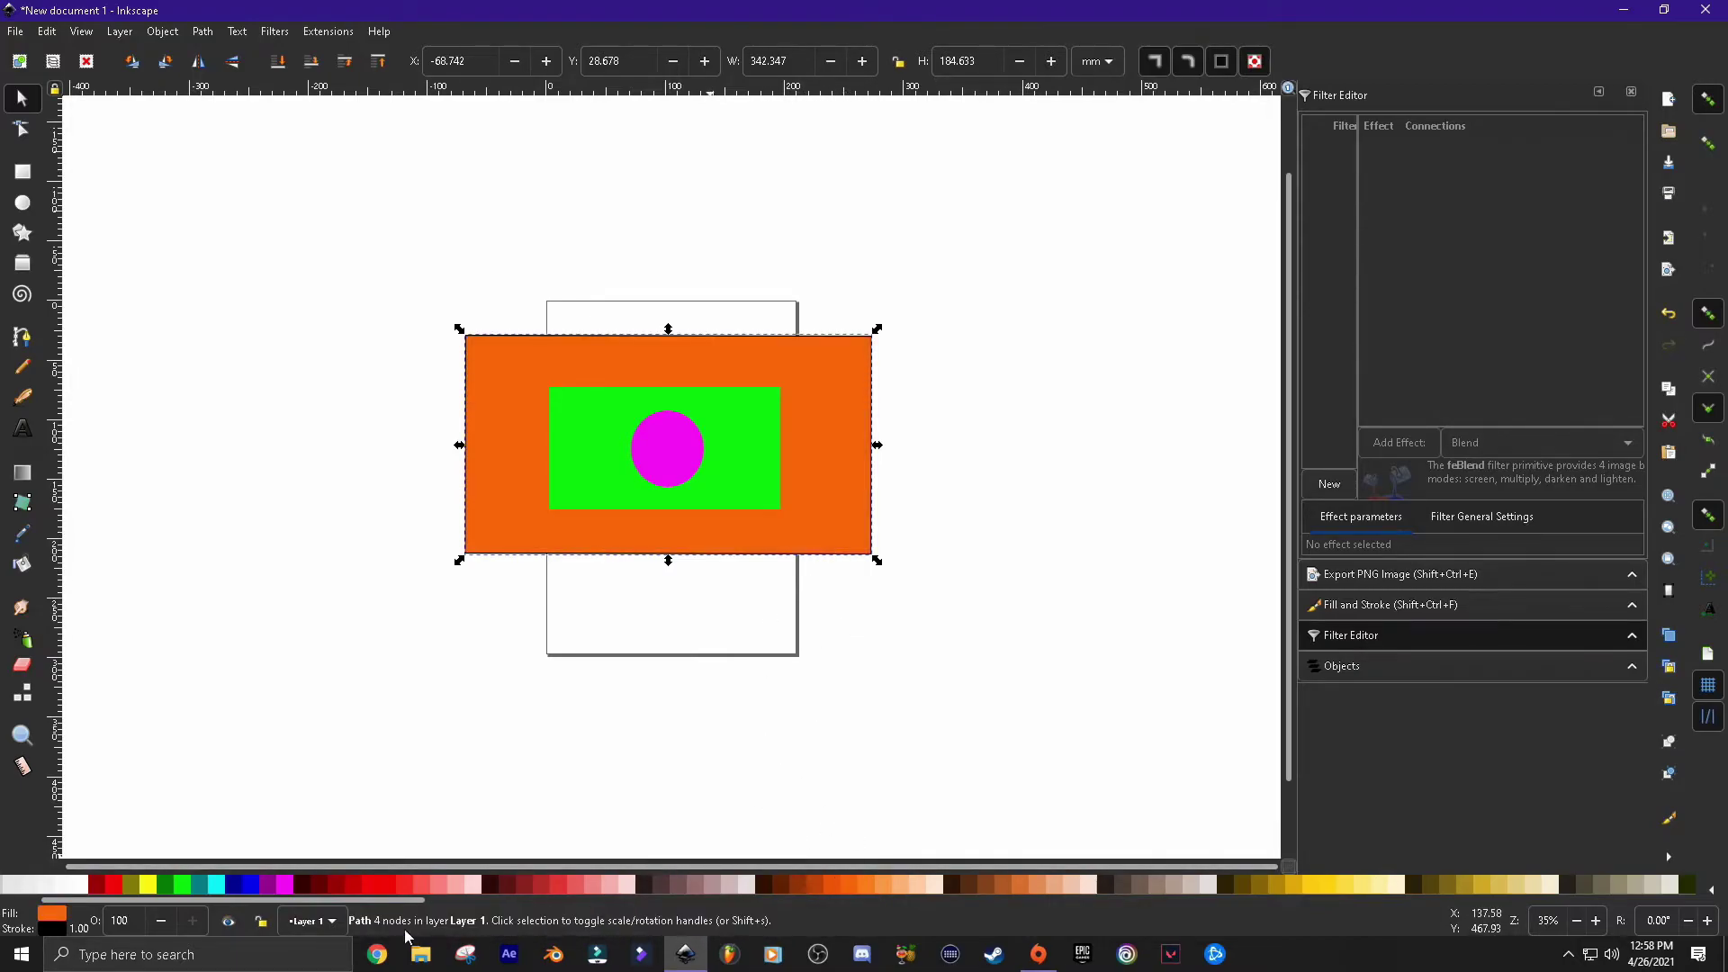
key(ctrl+z)
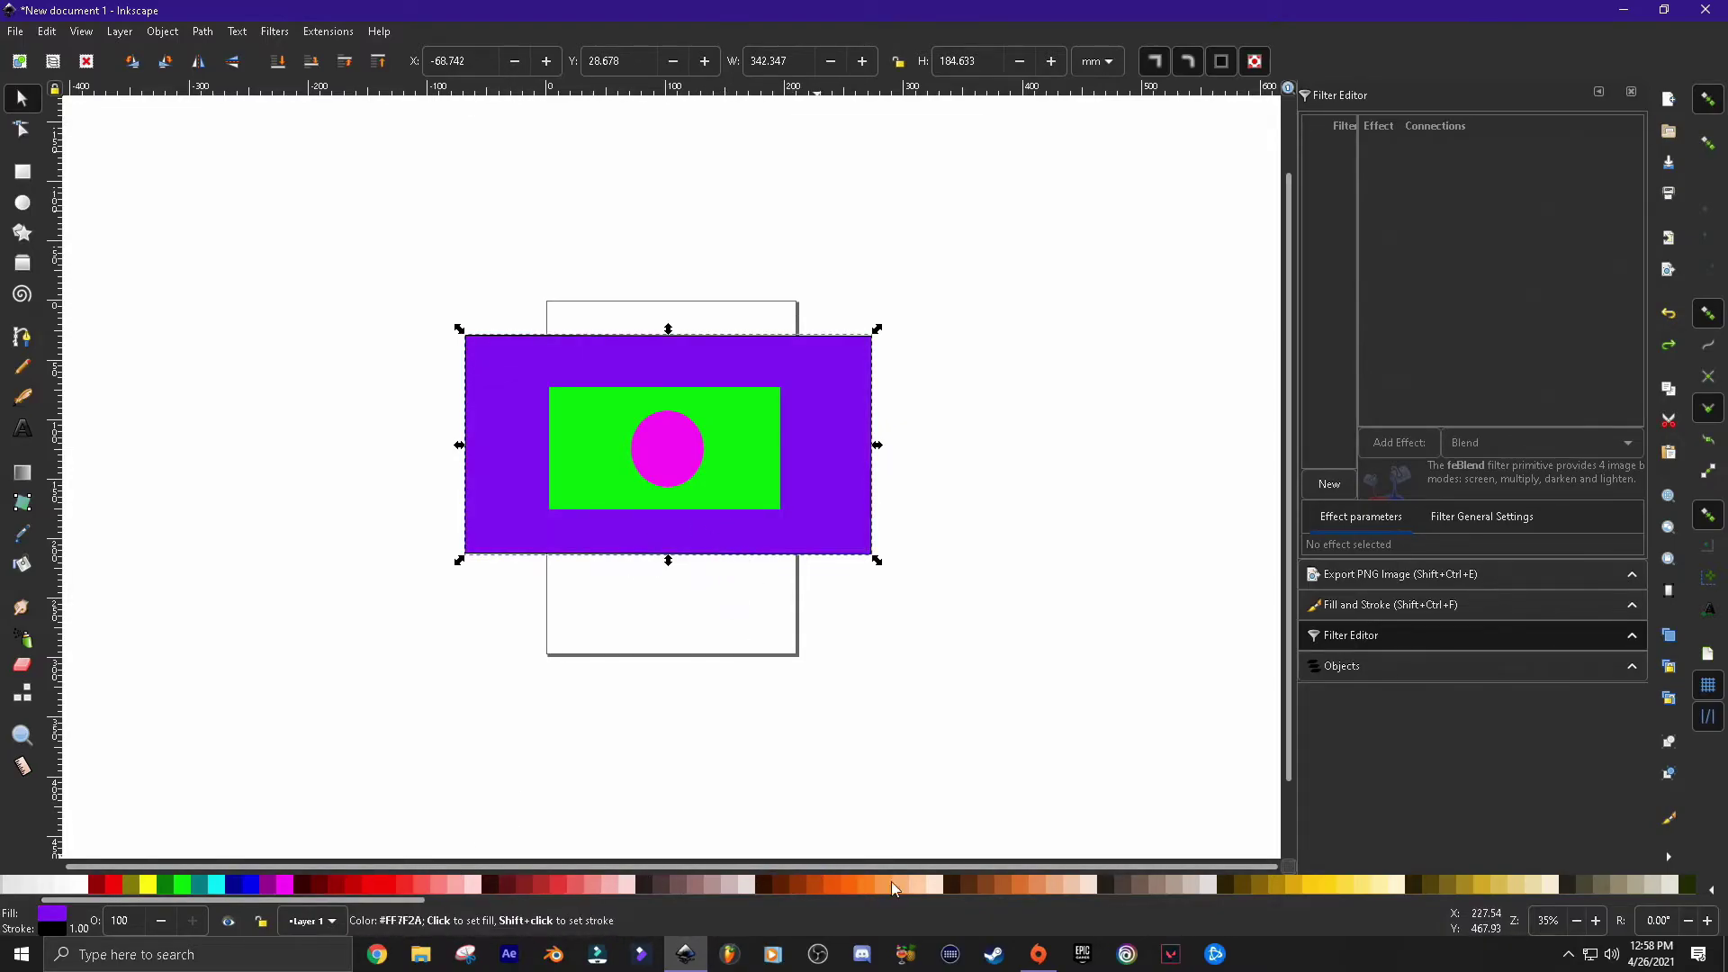
drag(391, 900, 292, 904)
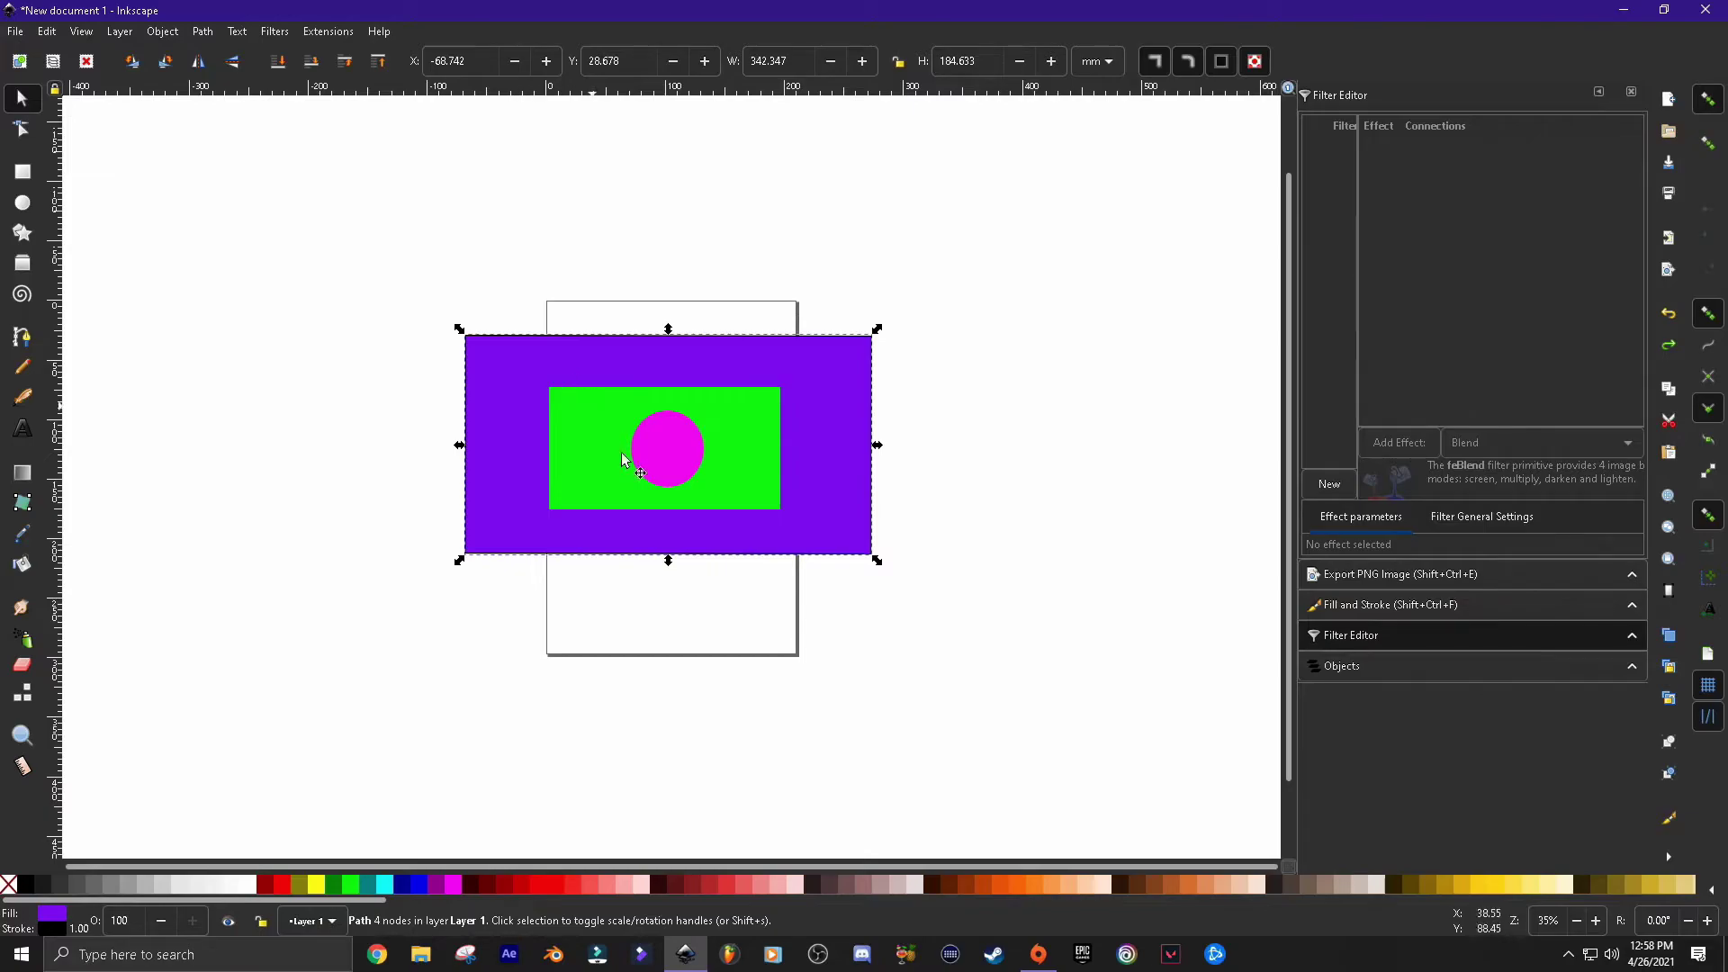
Try black, white and no fill on the large purple rectangle, finishing with a black fill
click(27, 888)
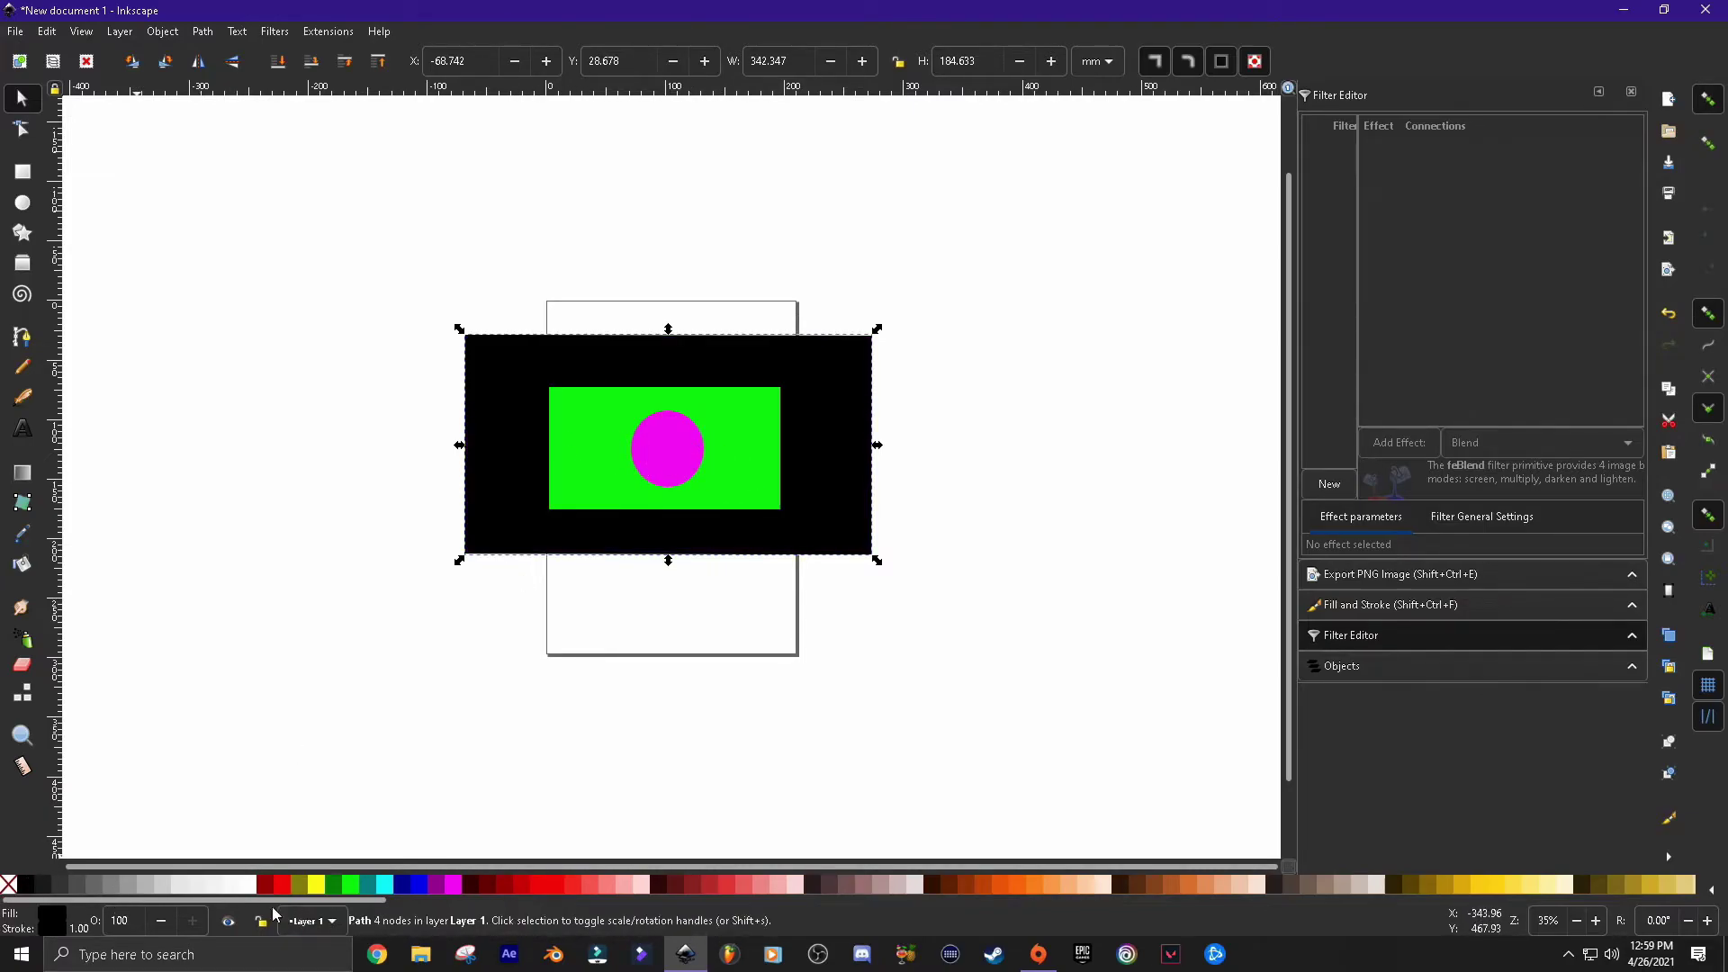
click(251, 889)
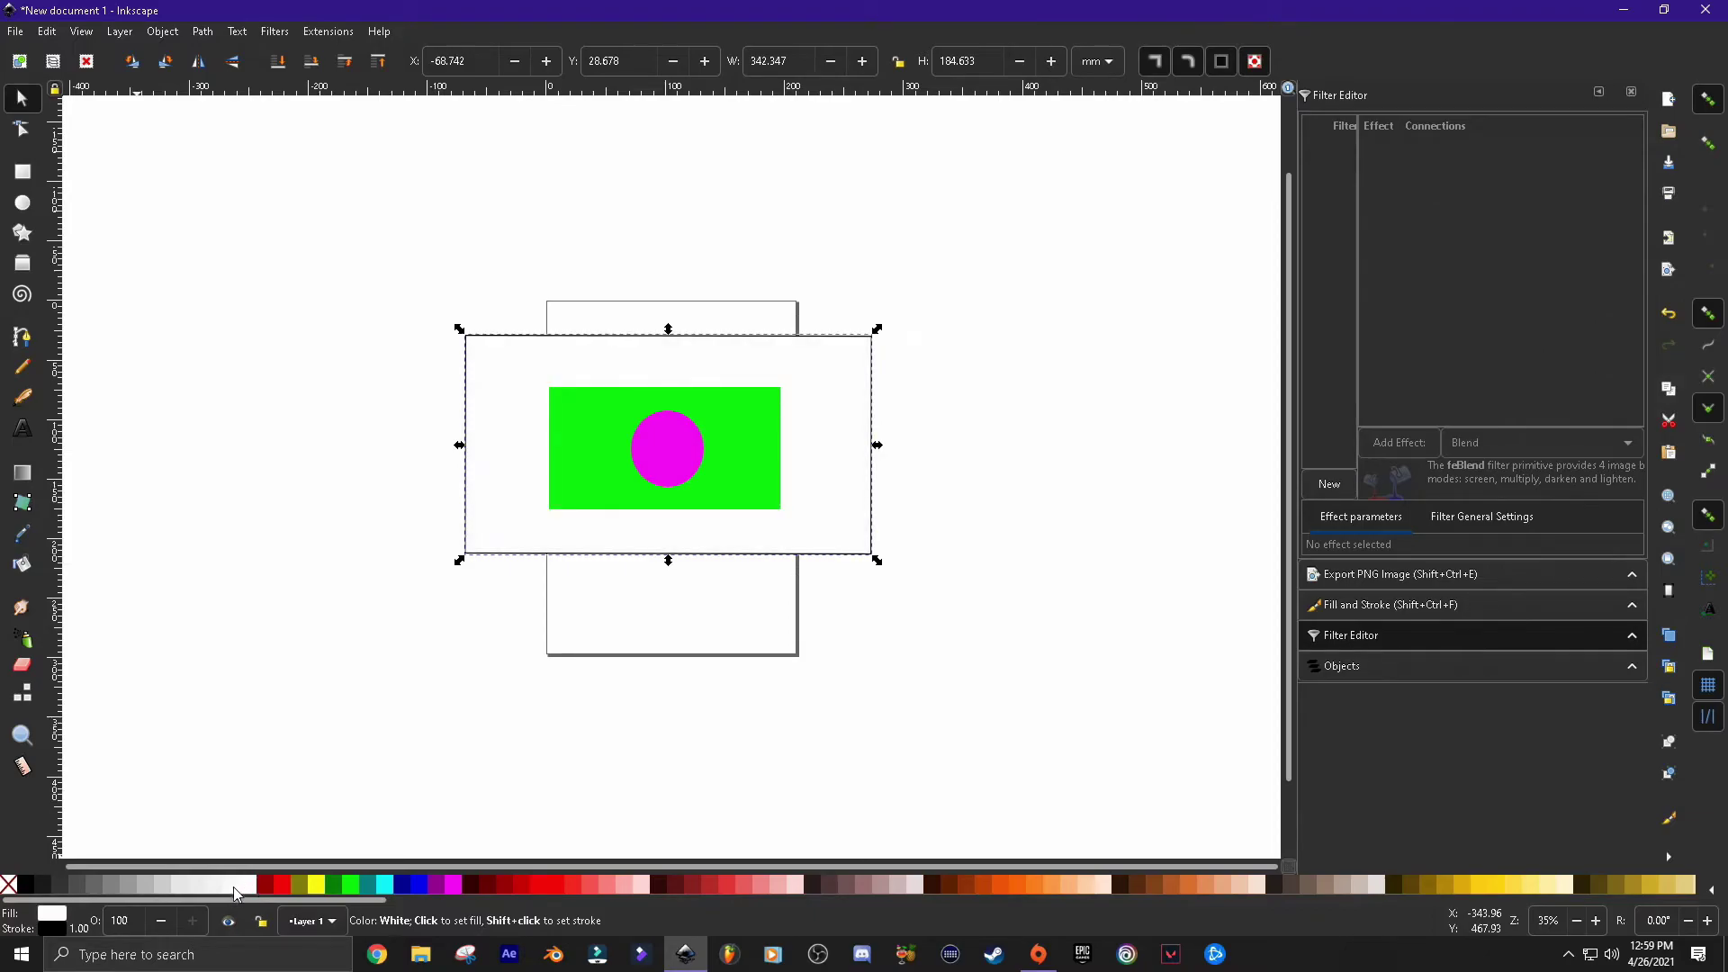
click(27, 889)
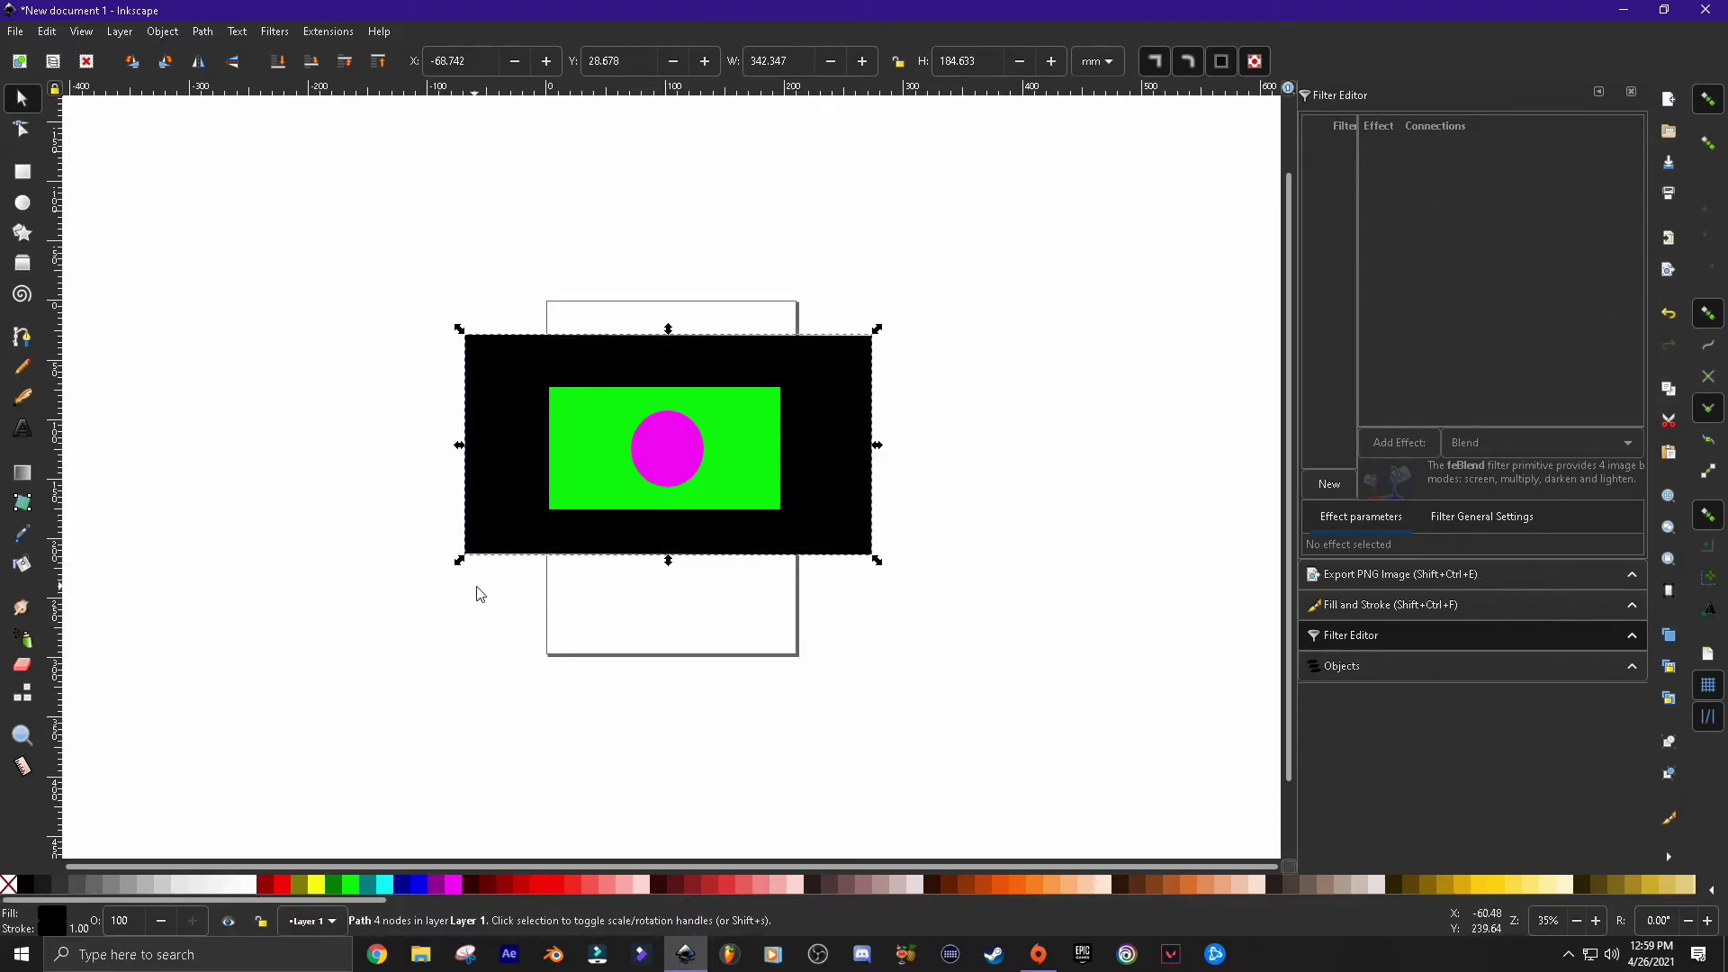
click(7, 886)
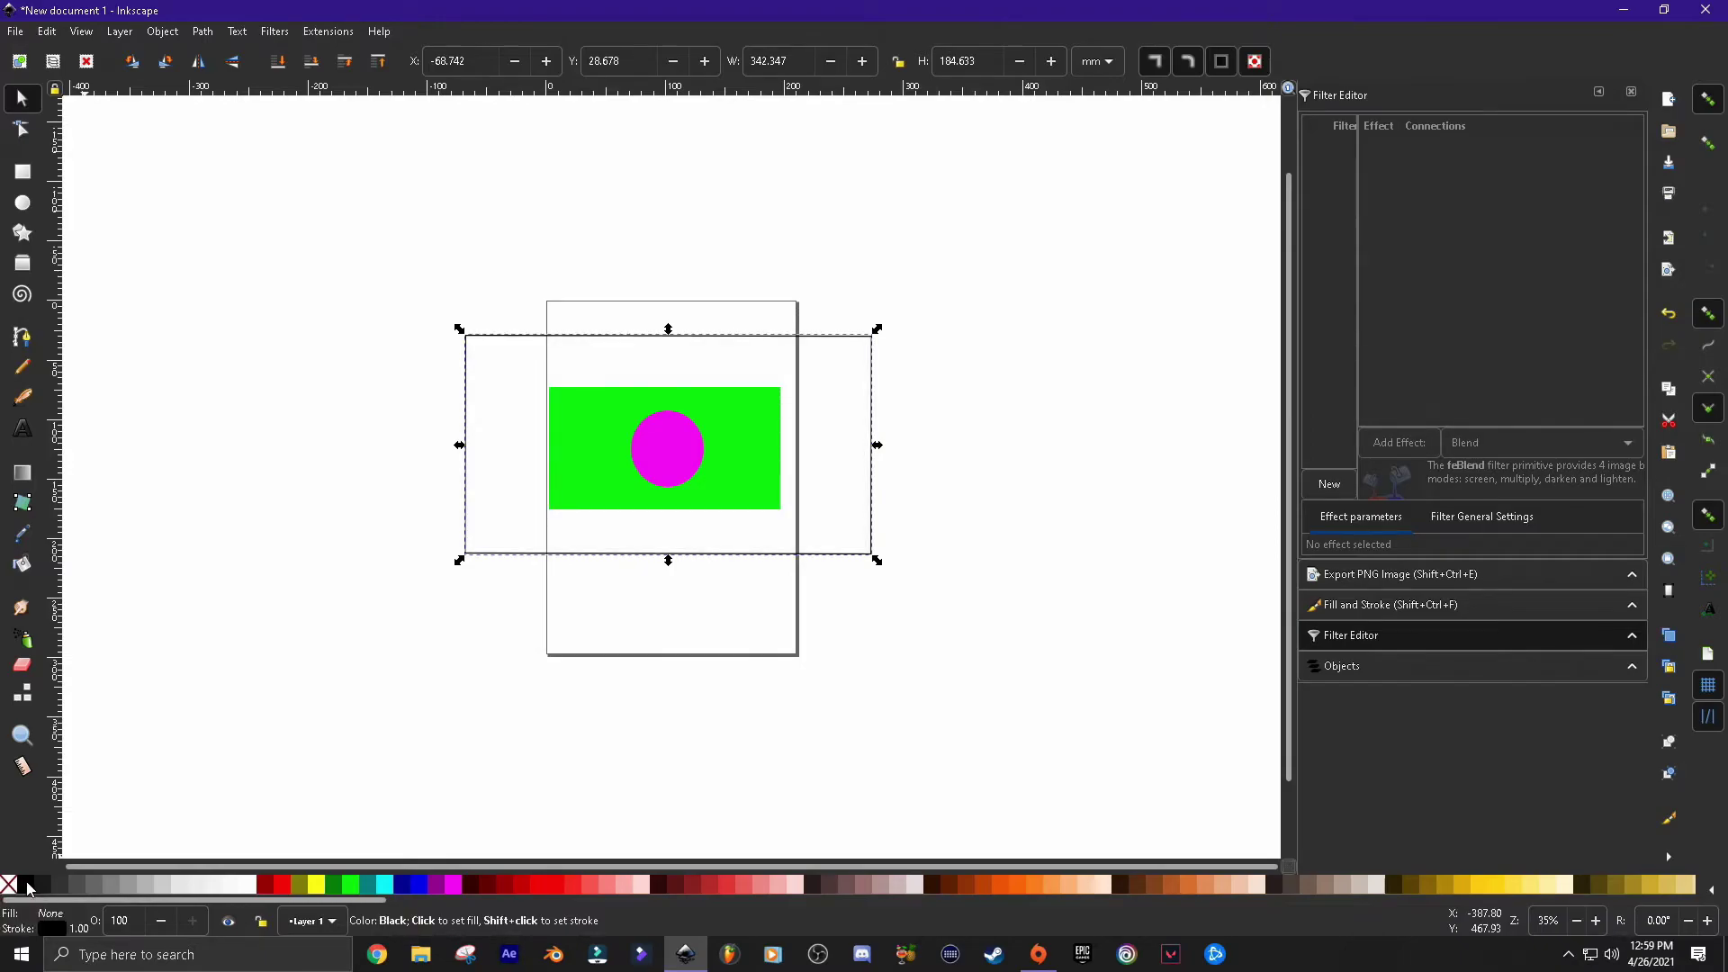
click(27, 888)
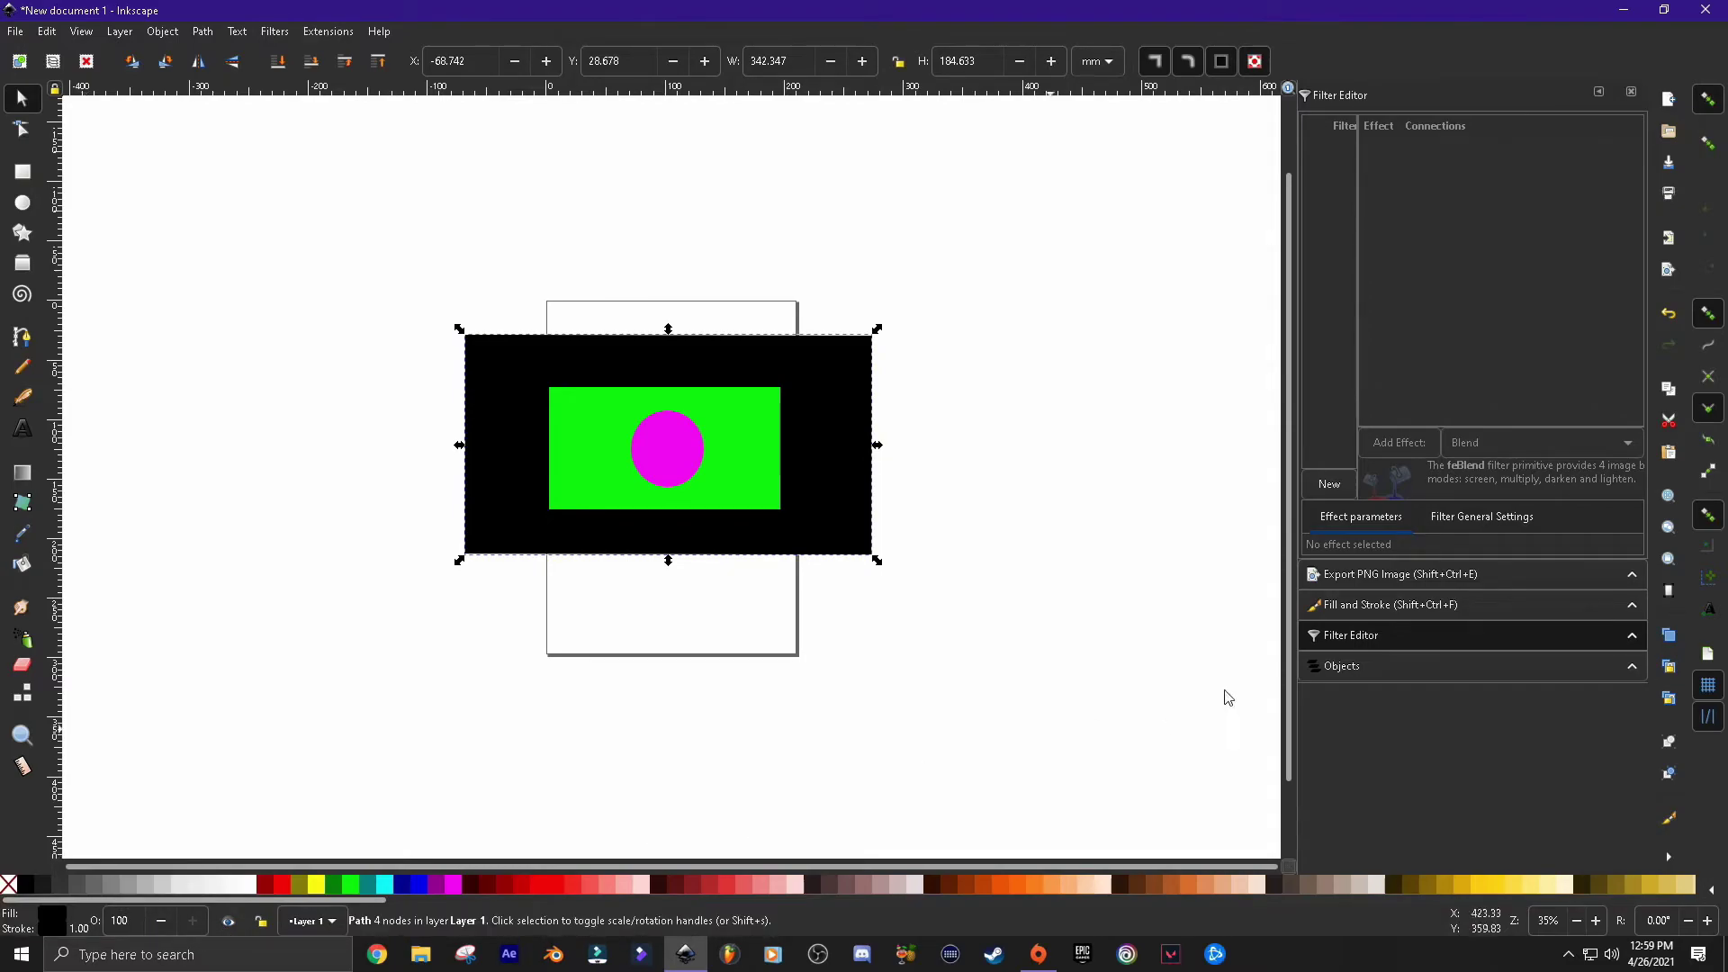
Show the large black rectangle's fill settings and try its opacity slider, ending at 100%
click(1341, 605)
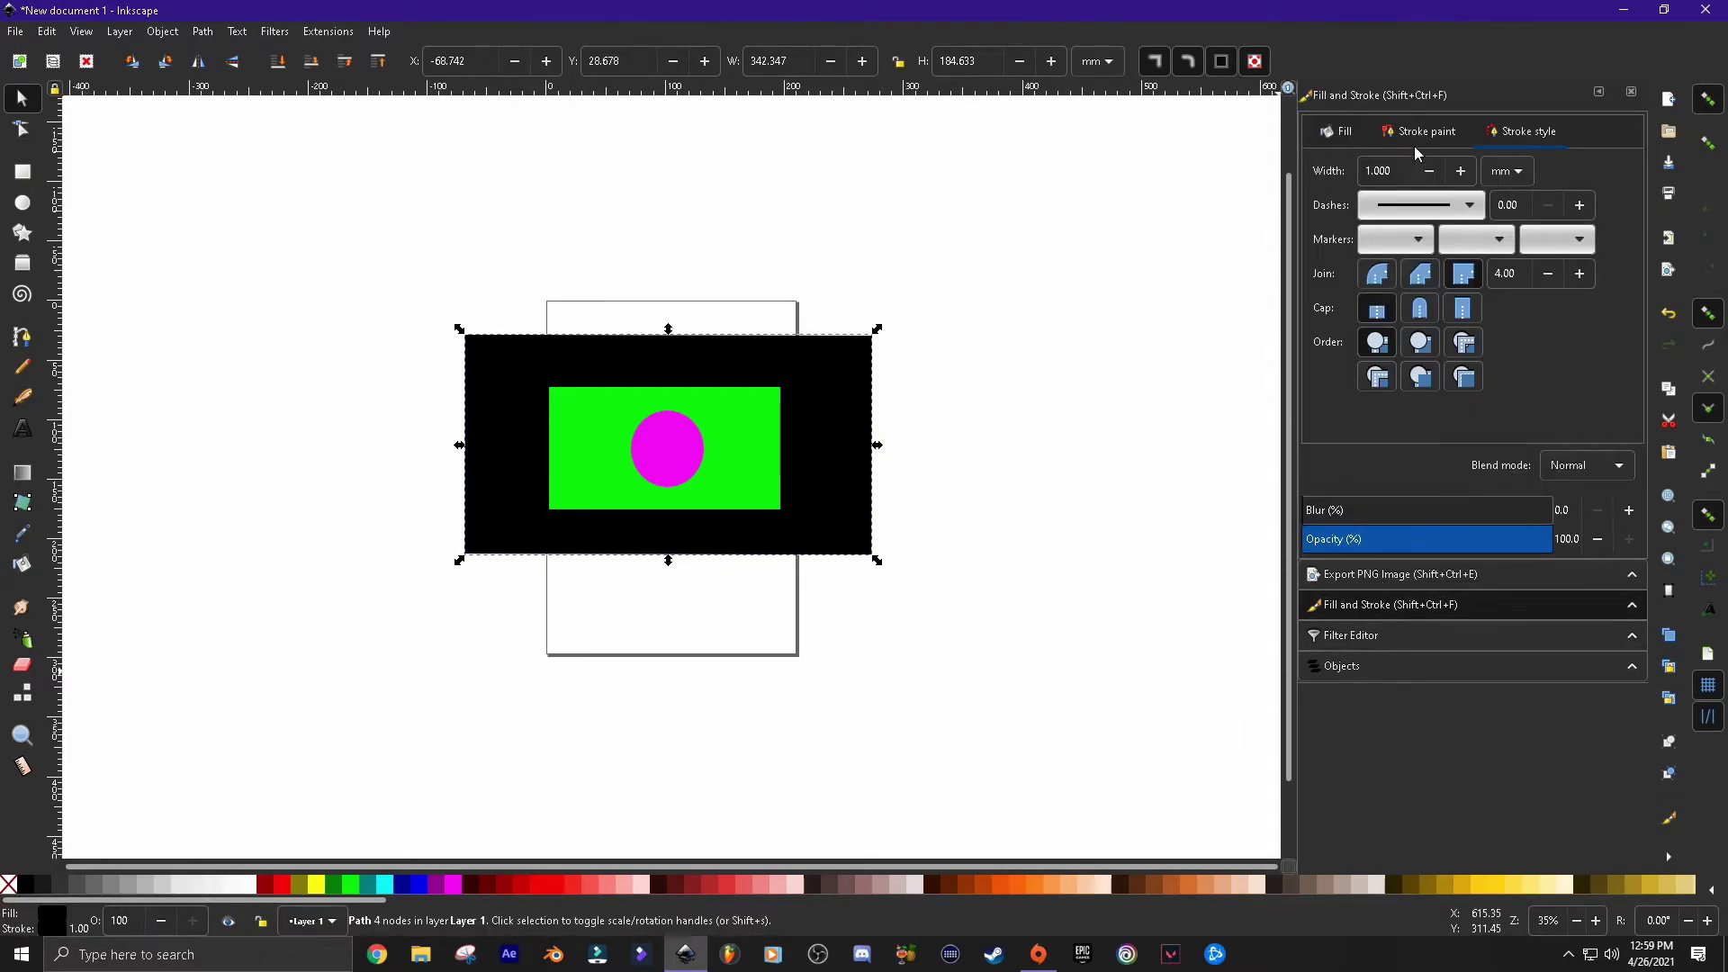
click(1335, 132)
drag(1437, 538, 1575, 538)
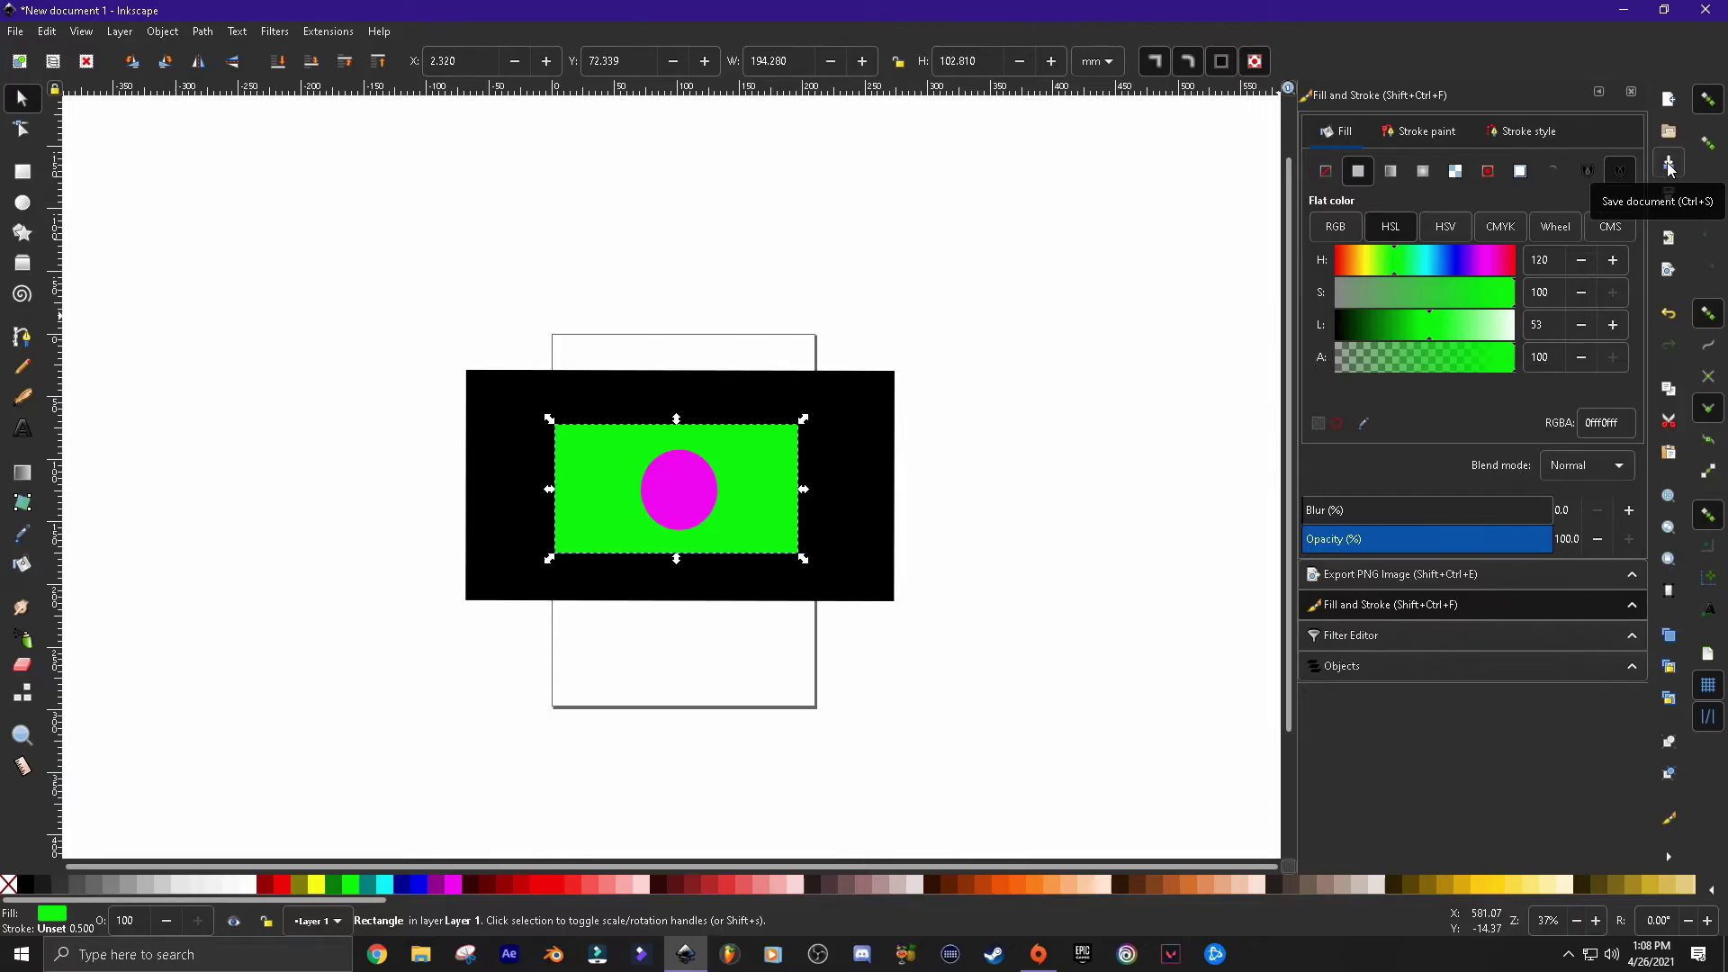
click(47, 31)
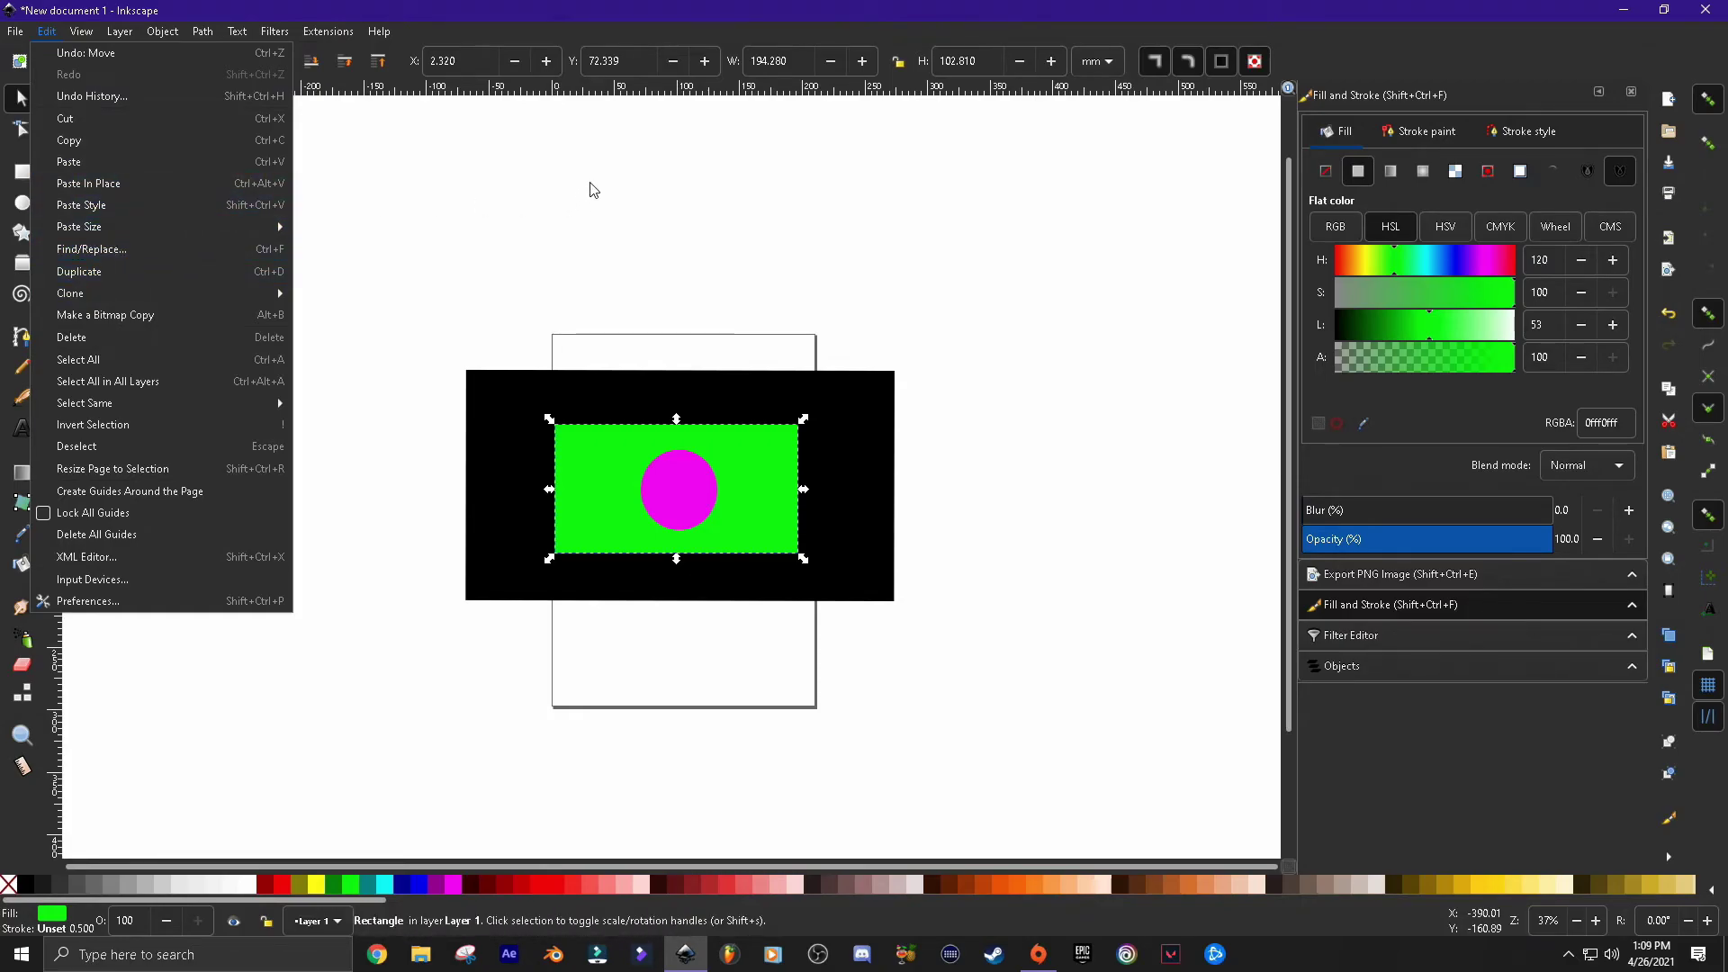
click(1079, 244)
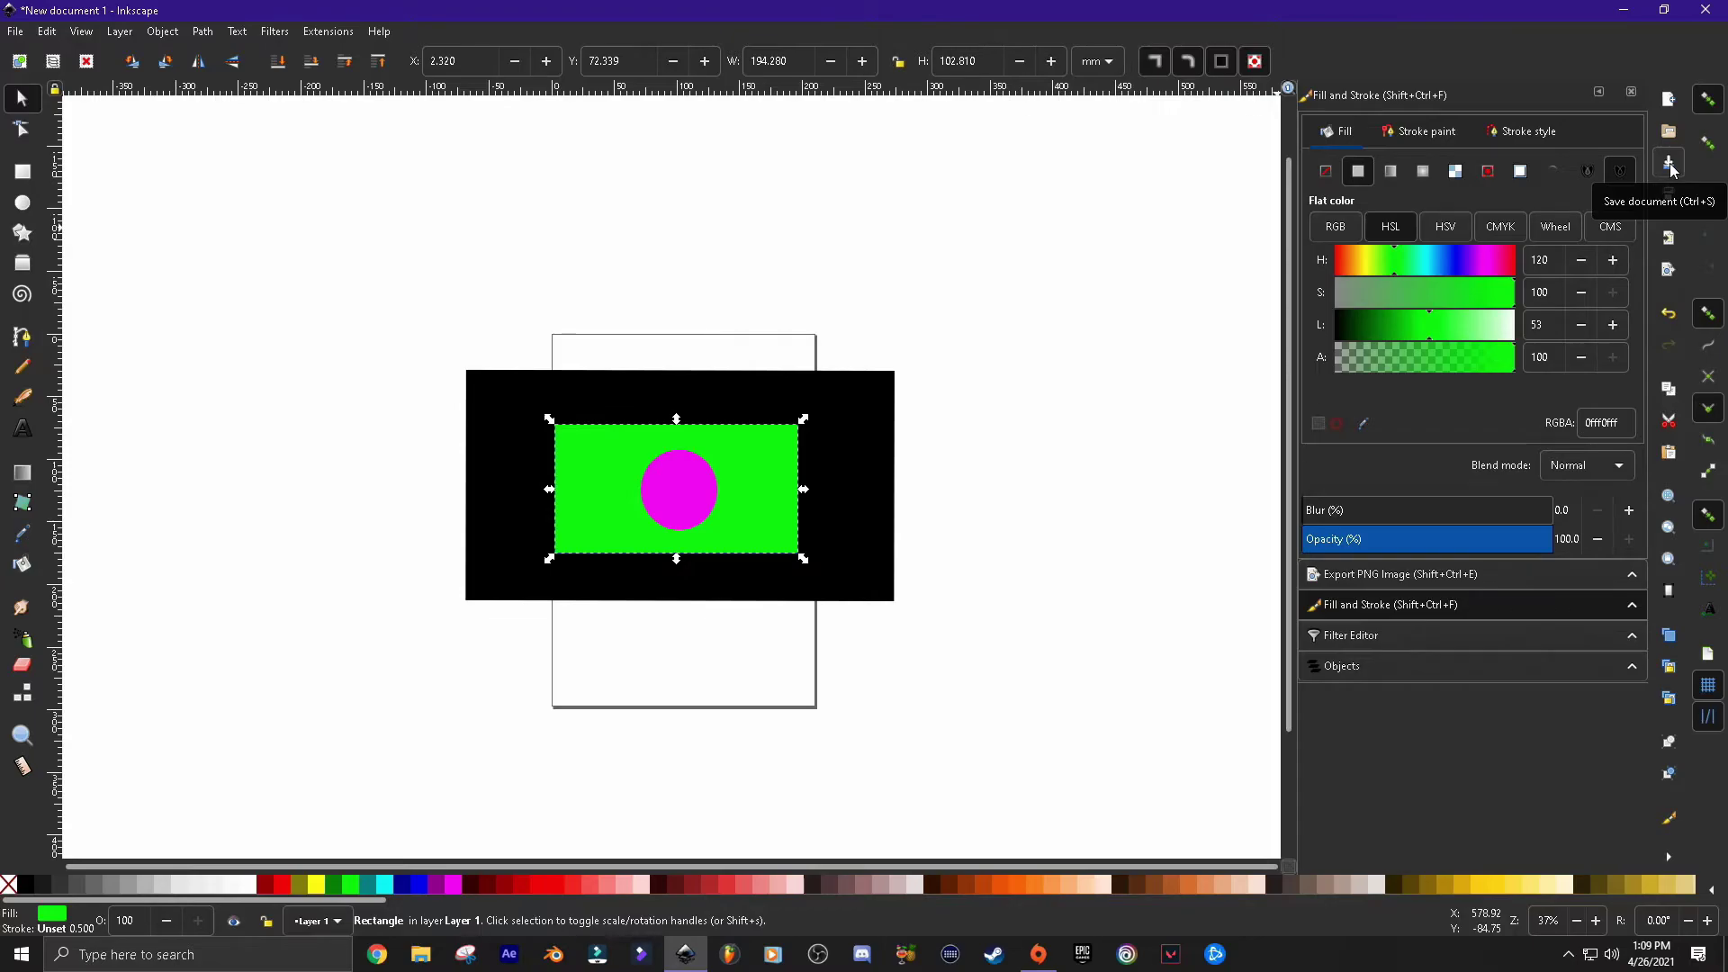
click(22, 34)
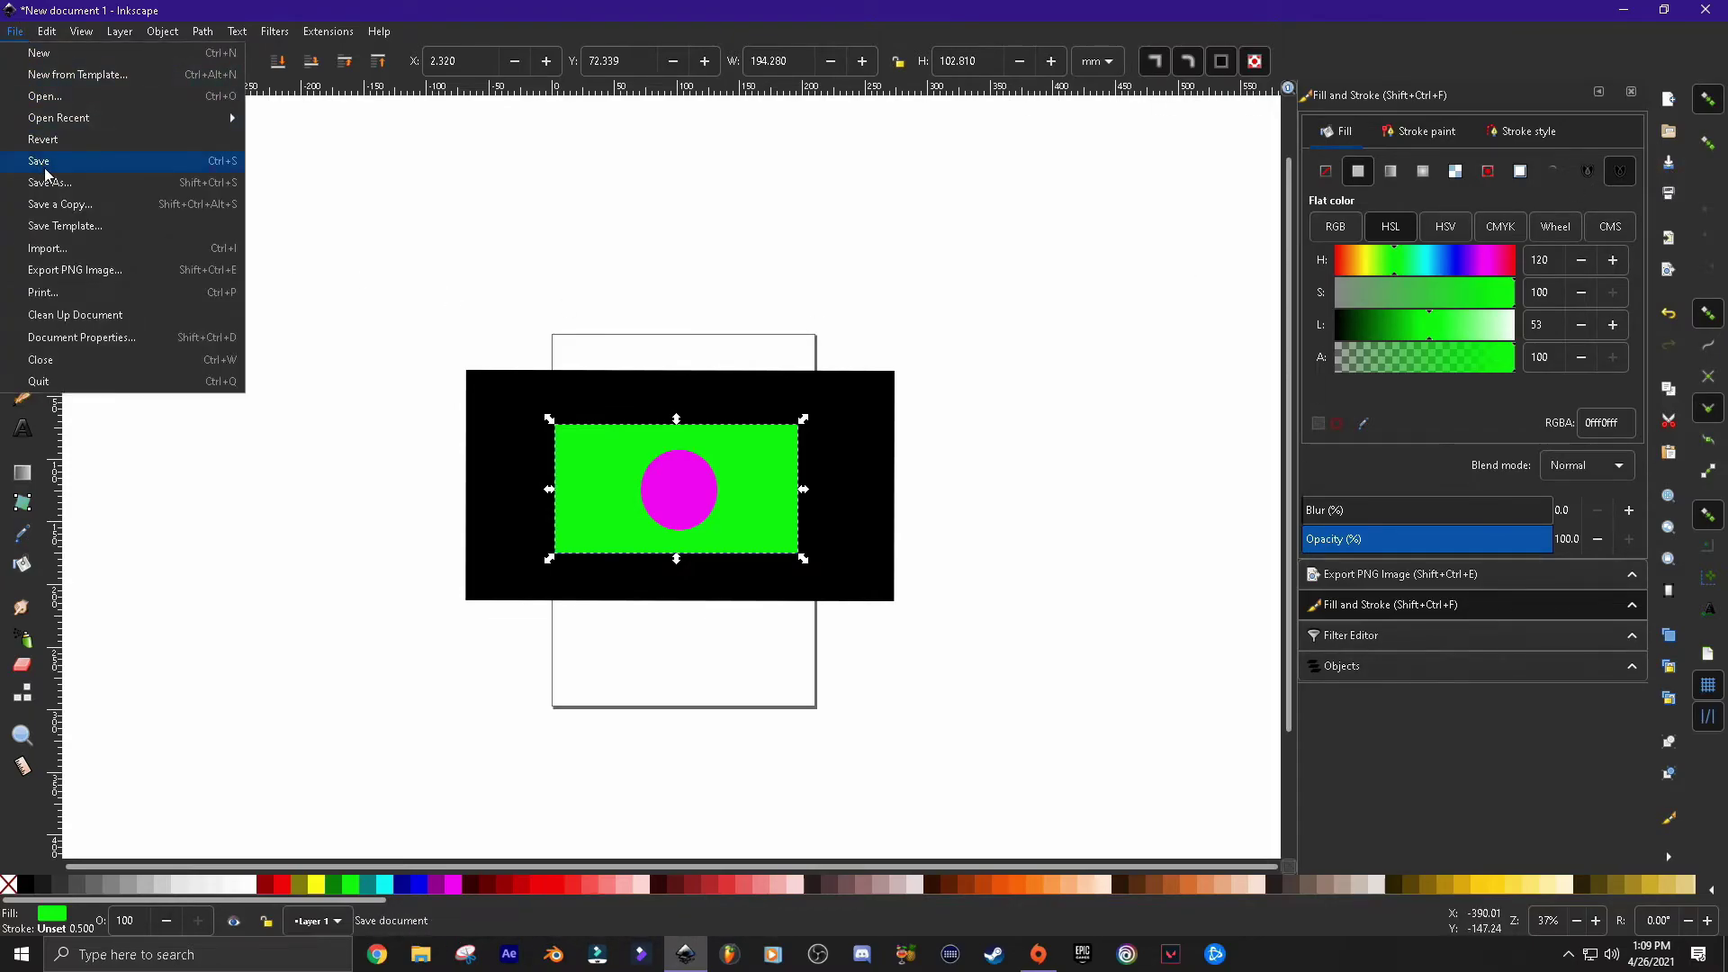
click(666, 225)
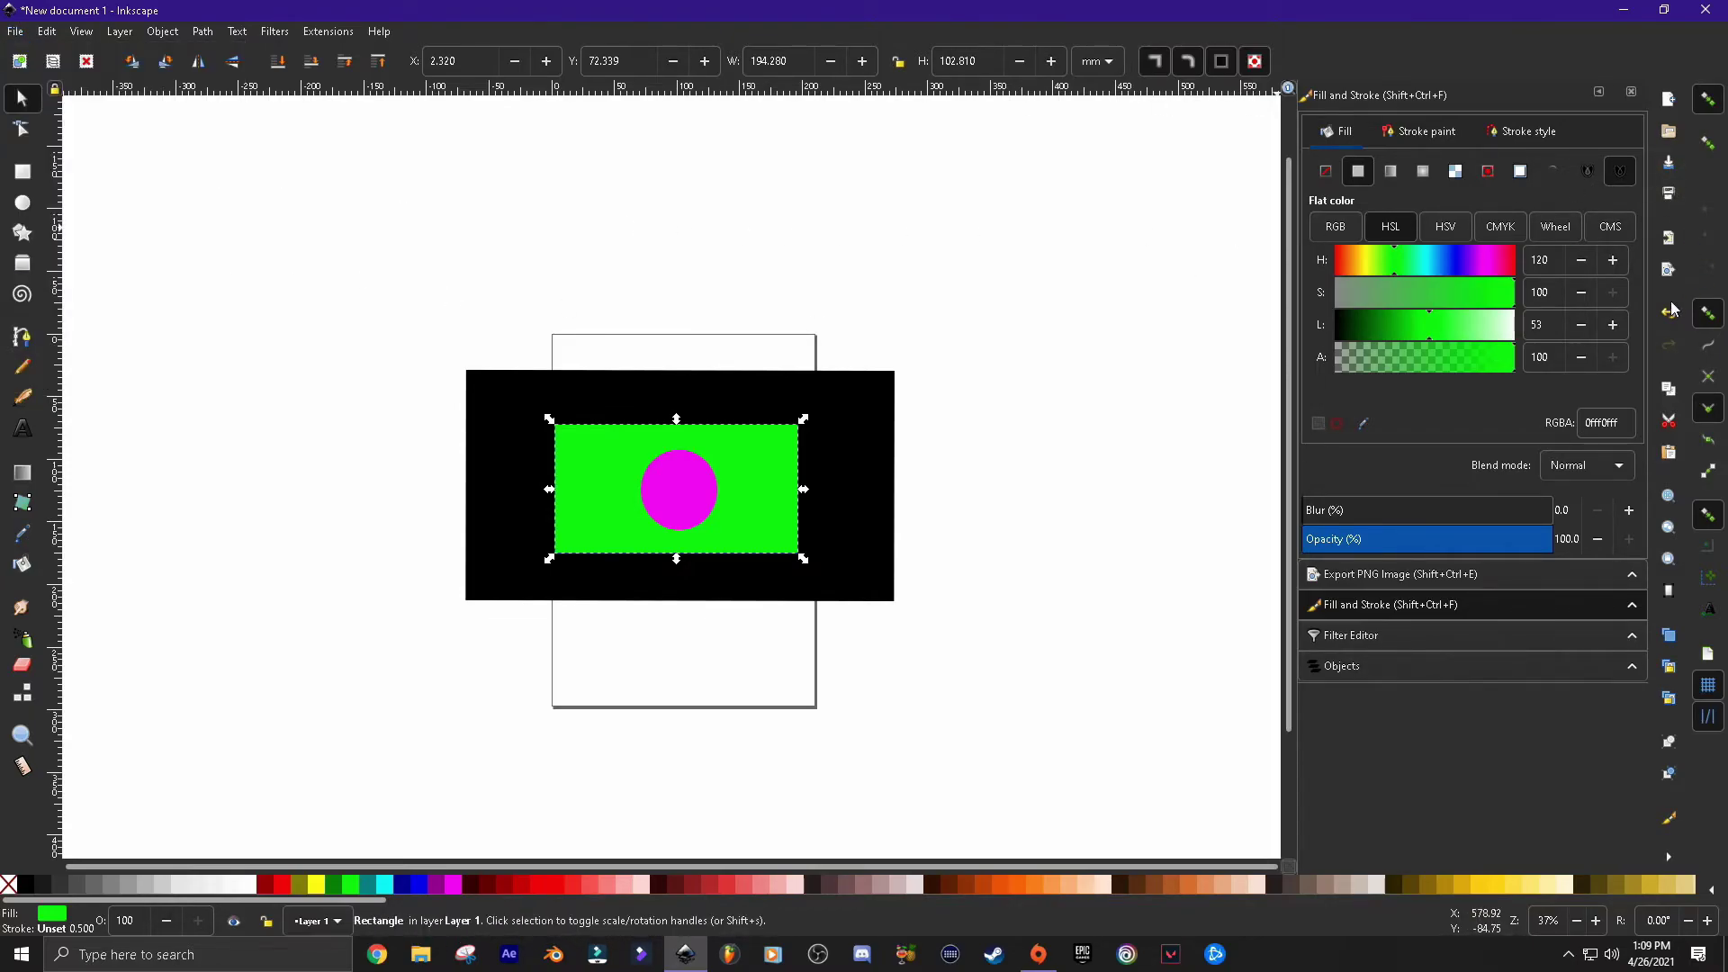
Move the green rectangle with snapping off and on, and snap its corner to the black rectangle's upper-right corner
click(1708, 101)
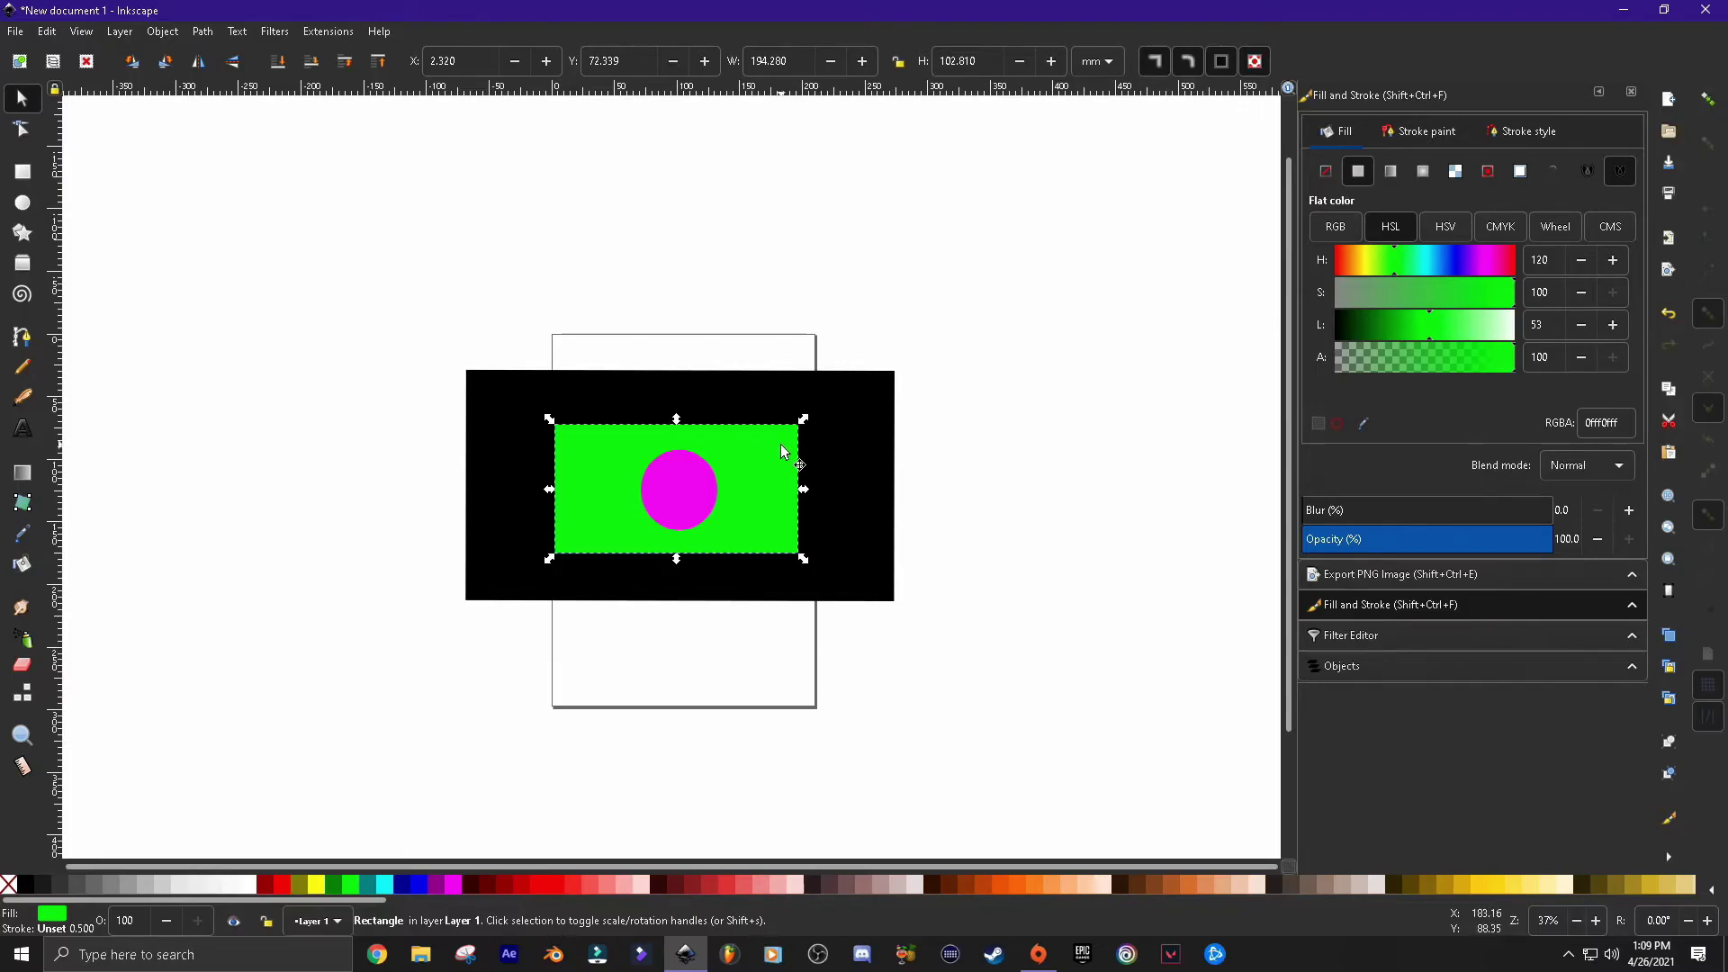
drag(754, 452, 1179, 430)
drag(1035, 456, 954, 426)
mouse_move(970, 427)
mouse_down()
mouse_move(943, 425)
mouse_move(996, 420)
mouse_up()
click(981, 309)
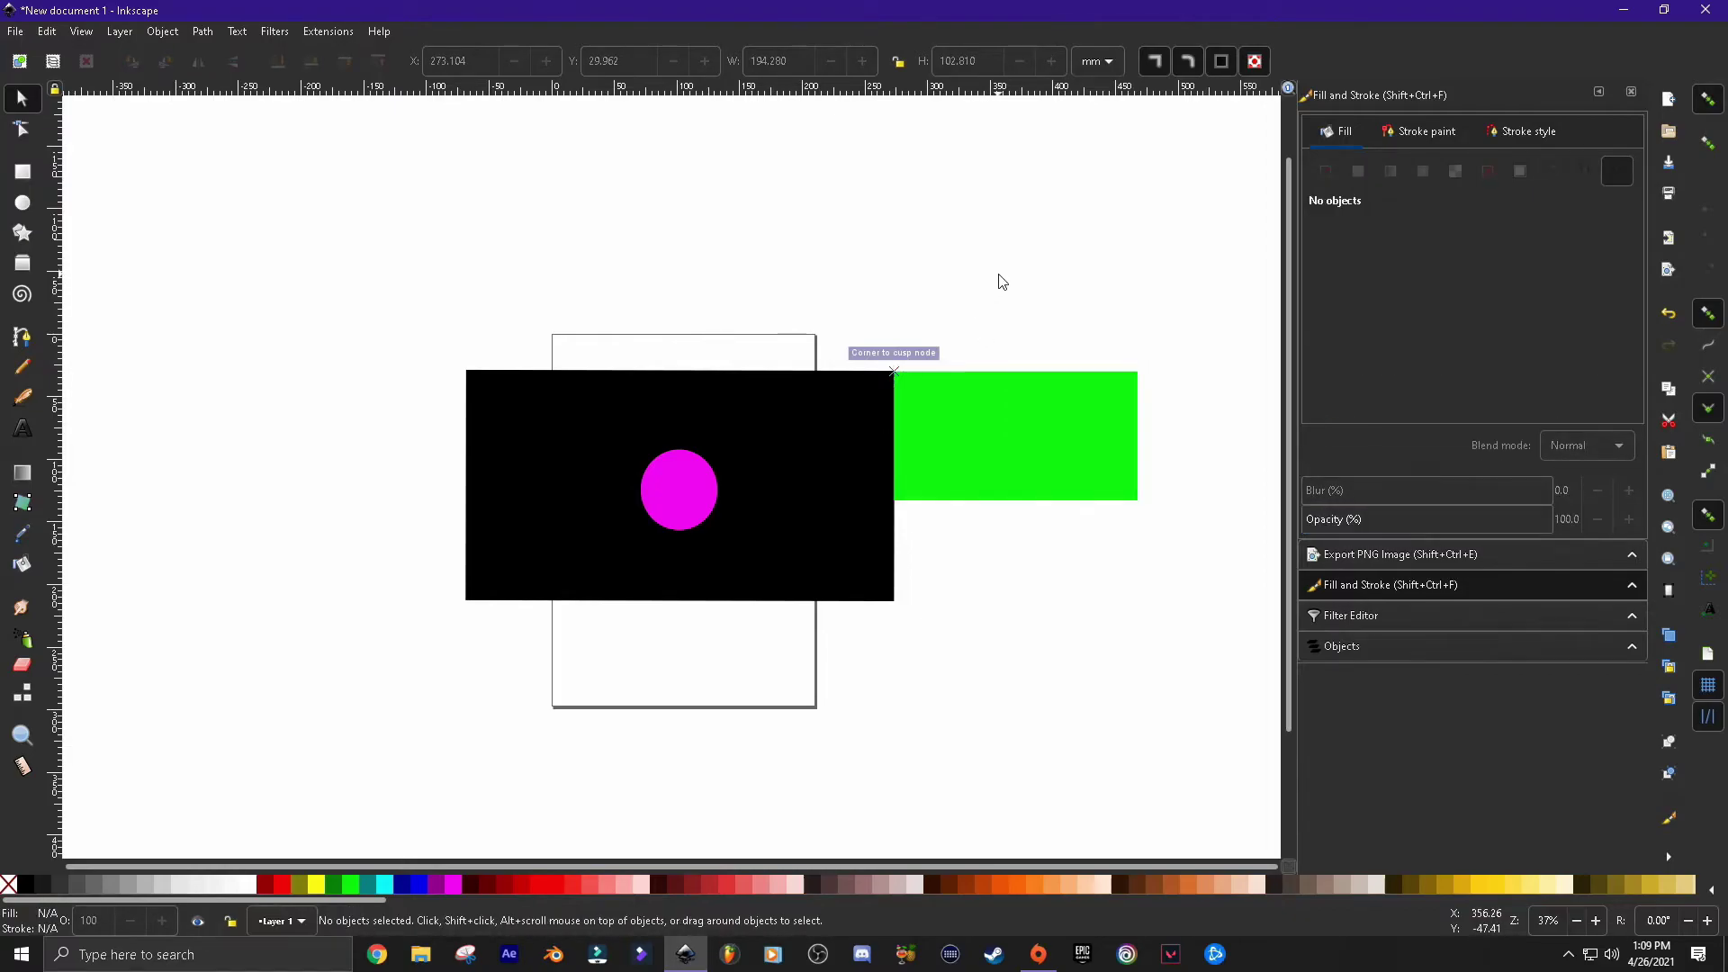
Switch to the Pencil tool and turn off snapping
click(22, 366)
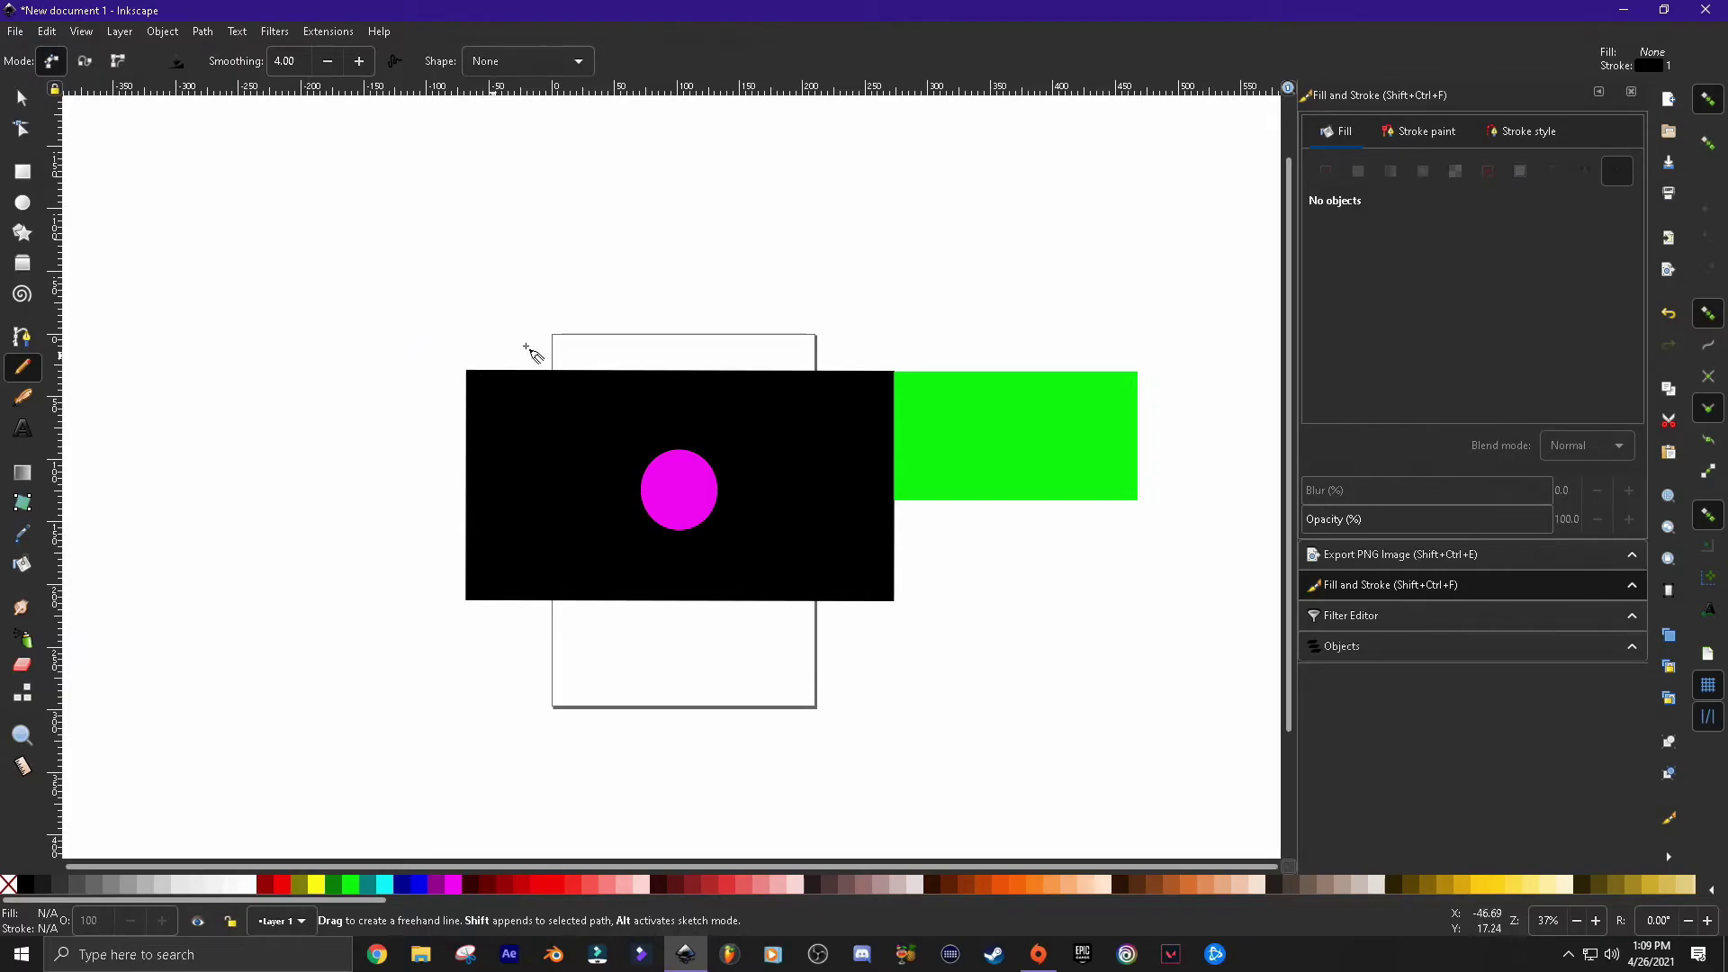
click(1706, 105)
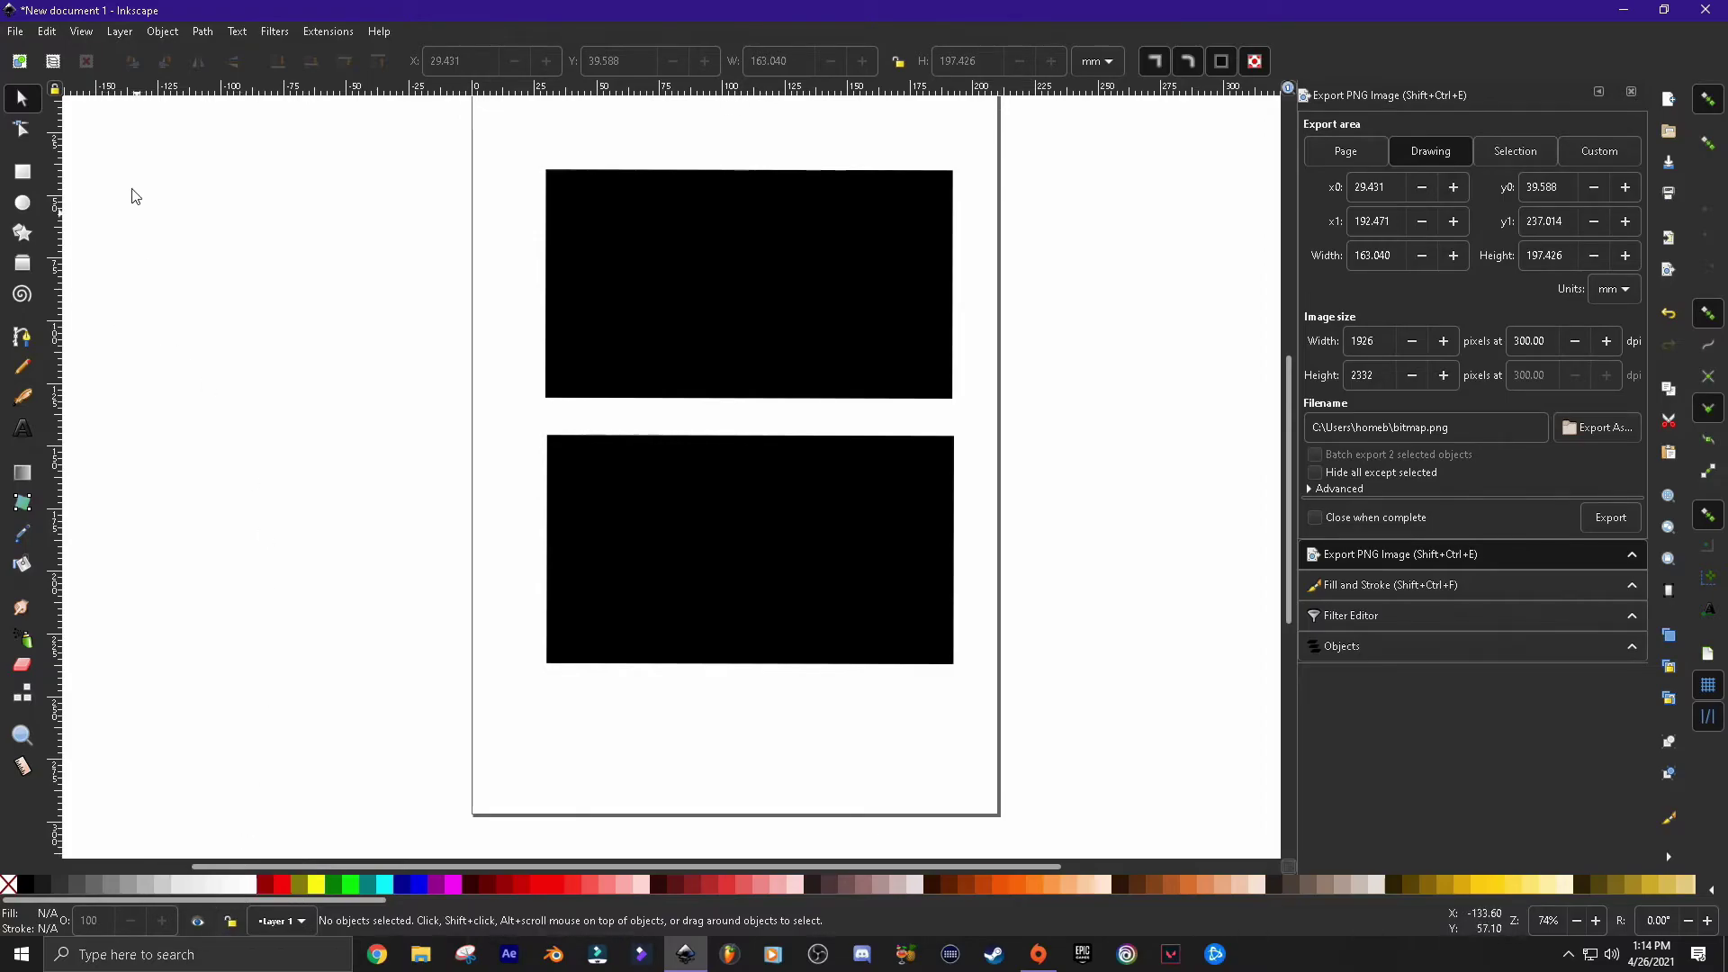
Resize the upper black rectangle freely, lock the width and height proportions, and resize the lower black rectangle
click(807, 310)
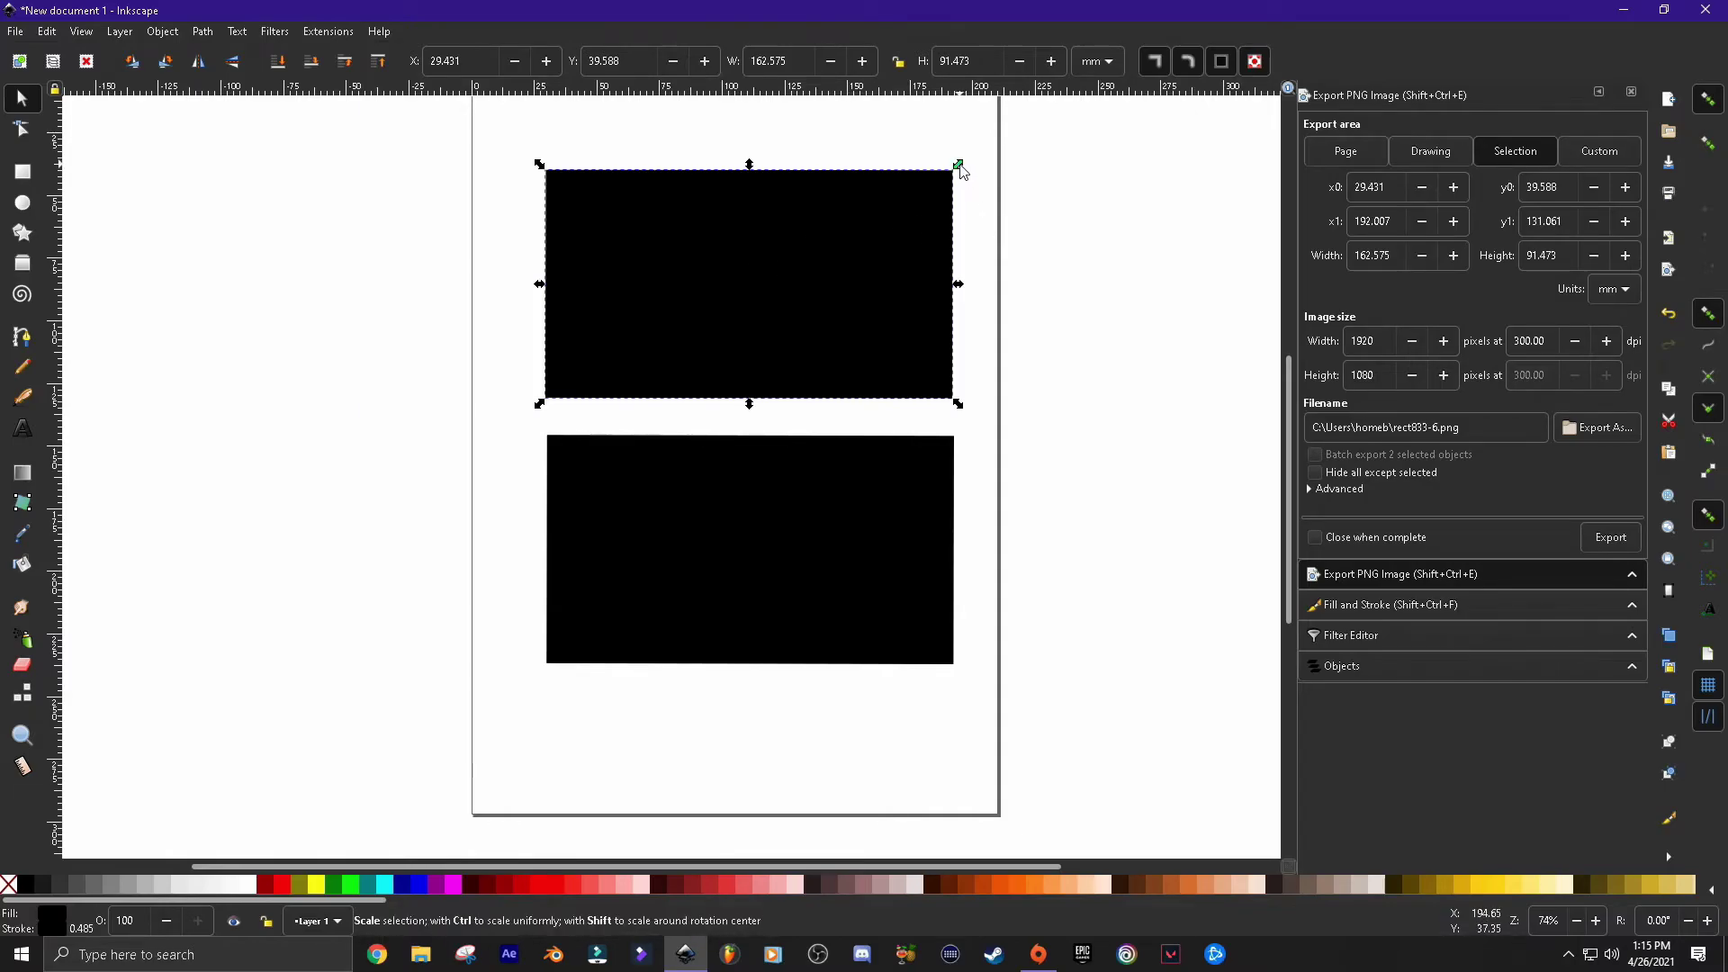
mouse_move(959, 165)
mouse_down()
mouse_move(977, 135)
mouse_move(1083, 128)
mouse_move(1107, 245)
mouse_move(927, 247)
mouse_move(914, 219)
mouse_move(1006, 149)
mouse_move(988, 239)
mouse_move(1034, 171)
mouse_move(950, 155)
mouse_move(954, 184)
mouse_up()
click(900, 62)
click(824, 511)
mouse_move(960, 431)
mouse_down()
mouse_move(1197, 343)
mouse_move(937, 468)
mouse_move(1142, 365)
mouse_move(948, 456)
mouse_move(981, 440)
mouse_up()
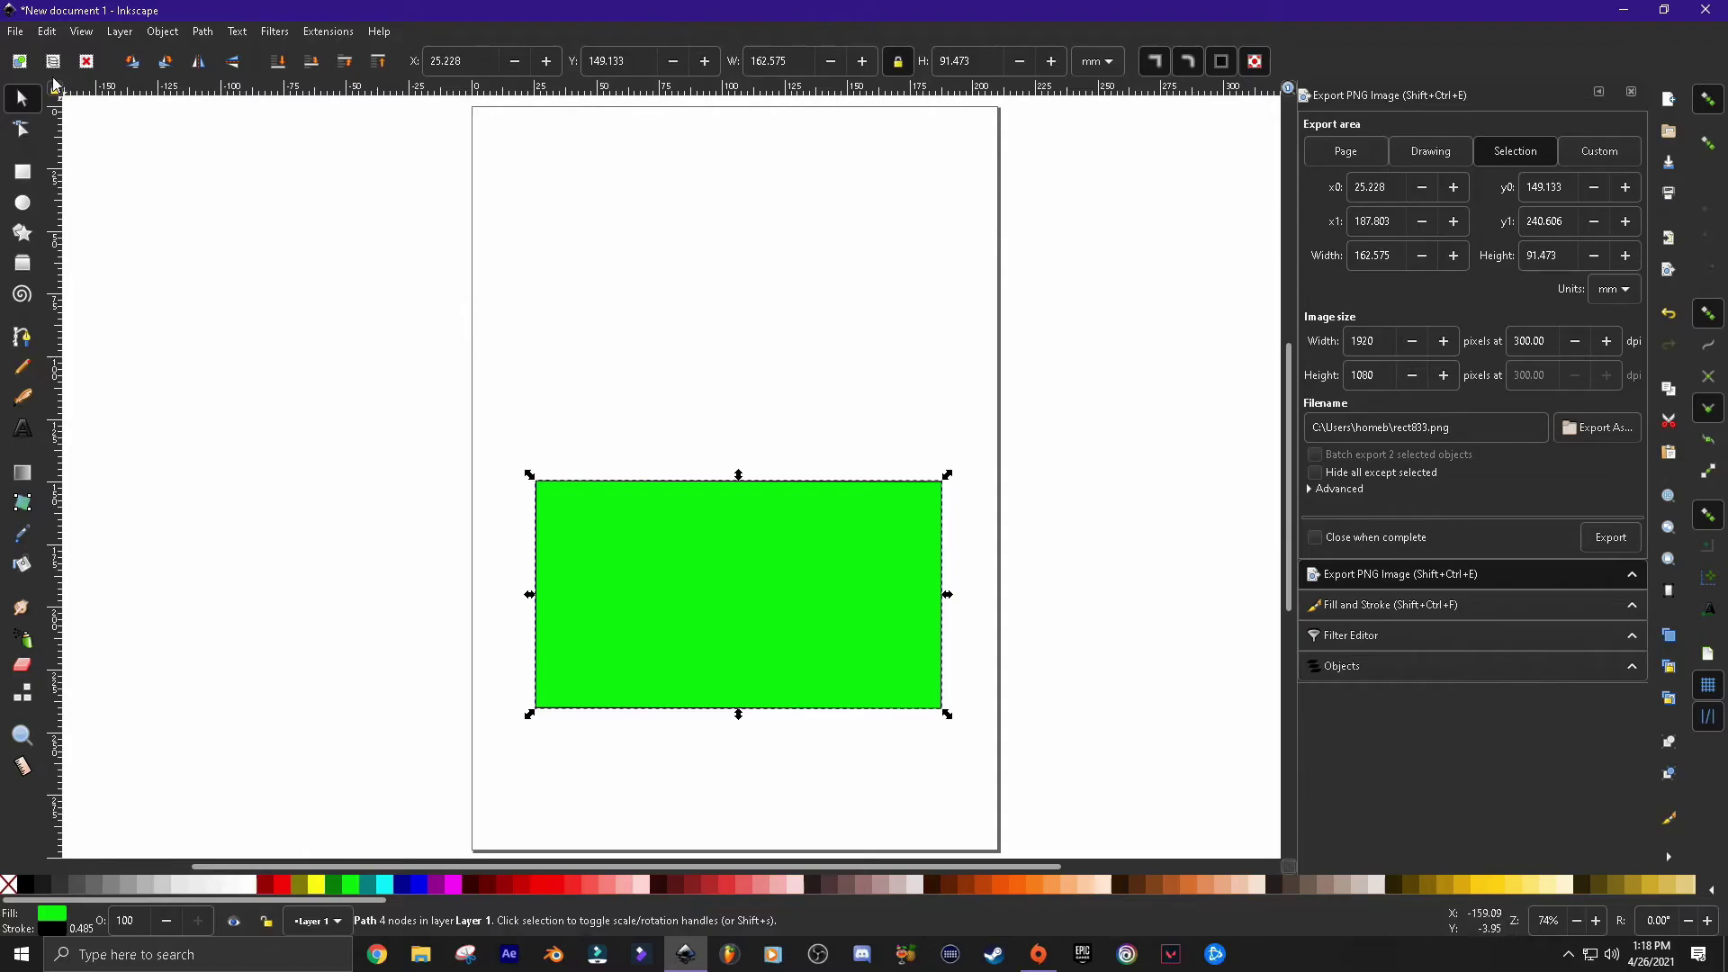
click(45, 32)
mouse_move(178, 61)
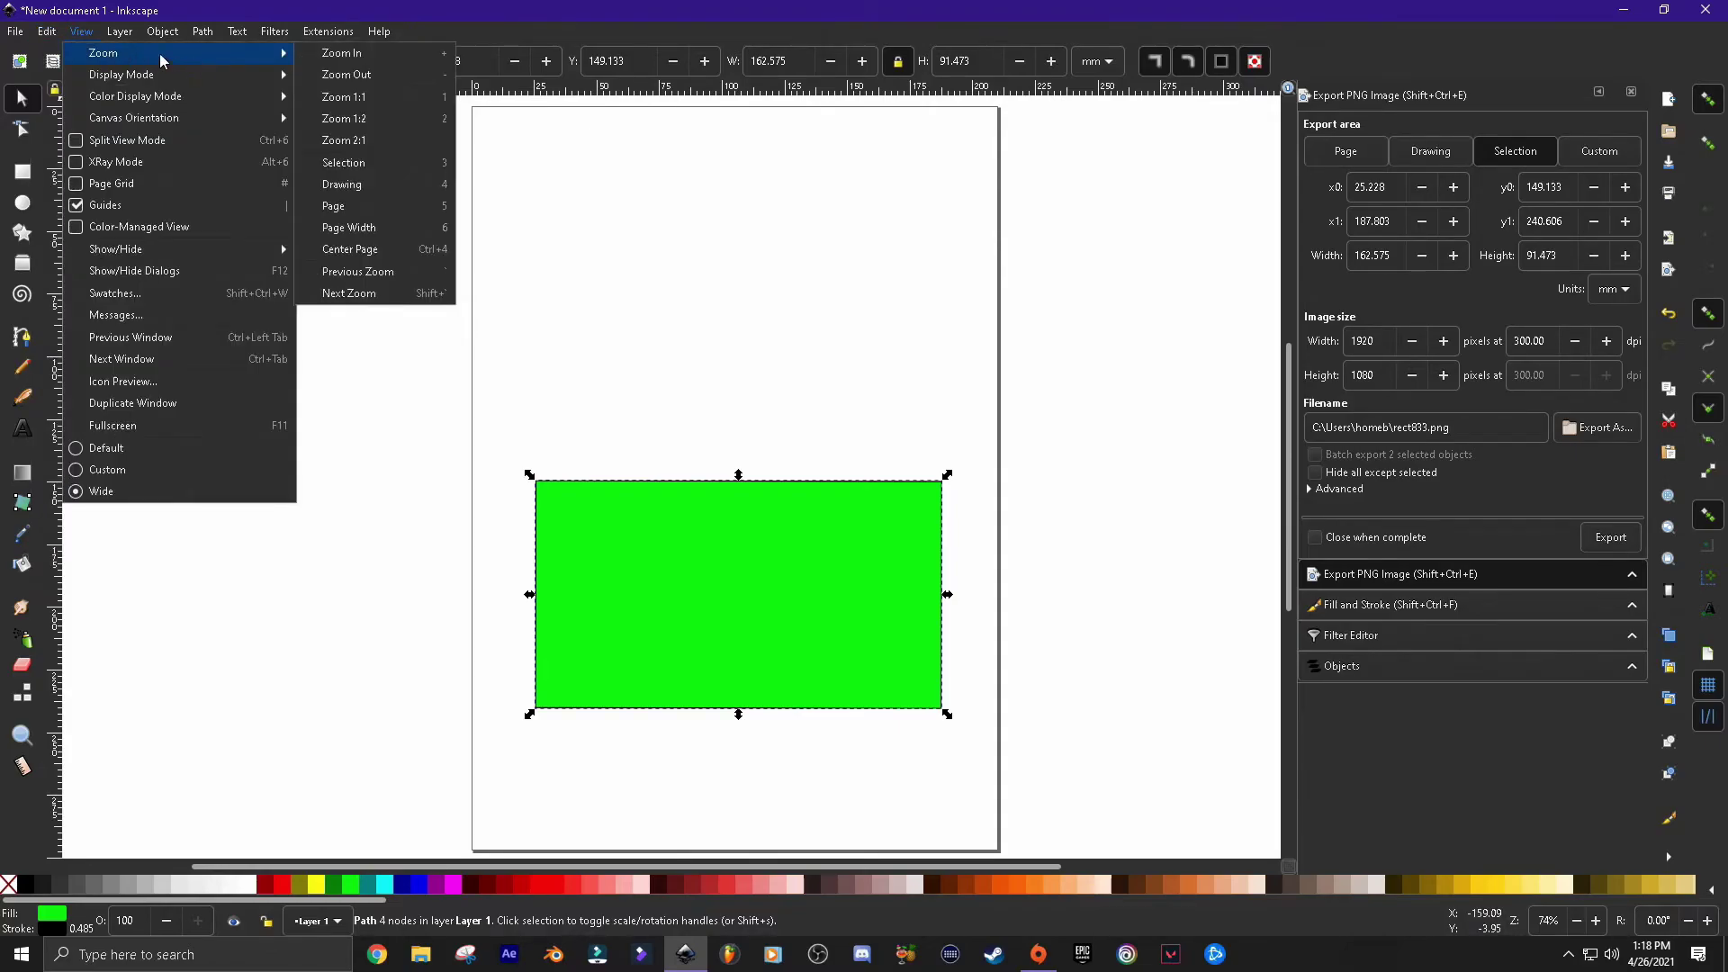
mouse_move(47, 31)
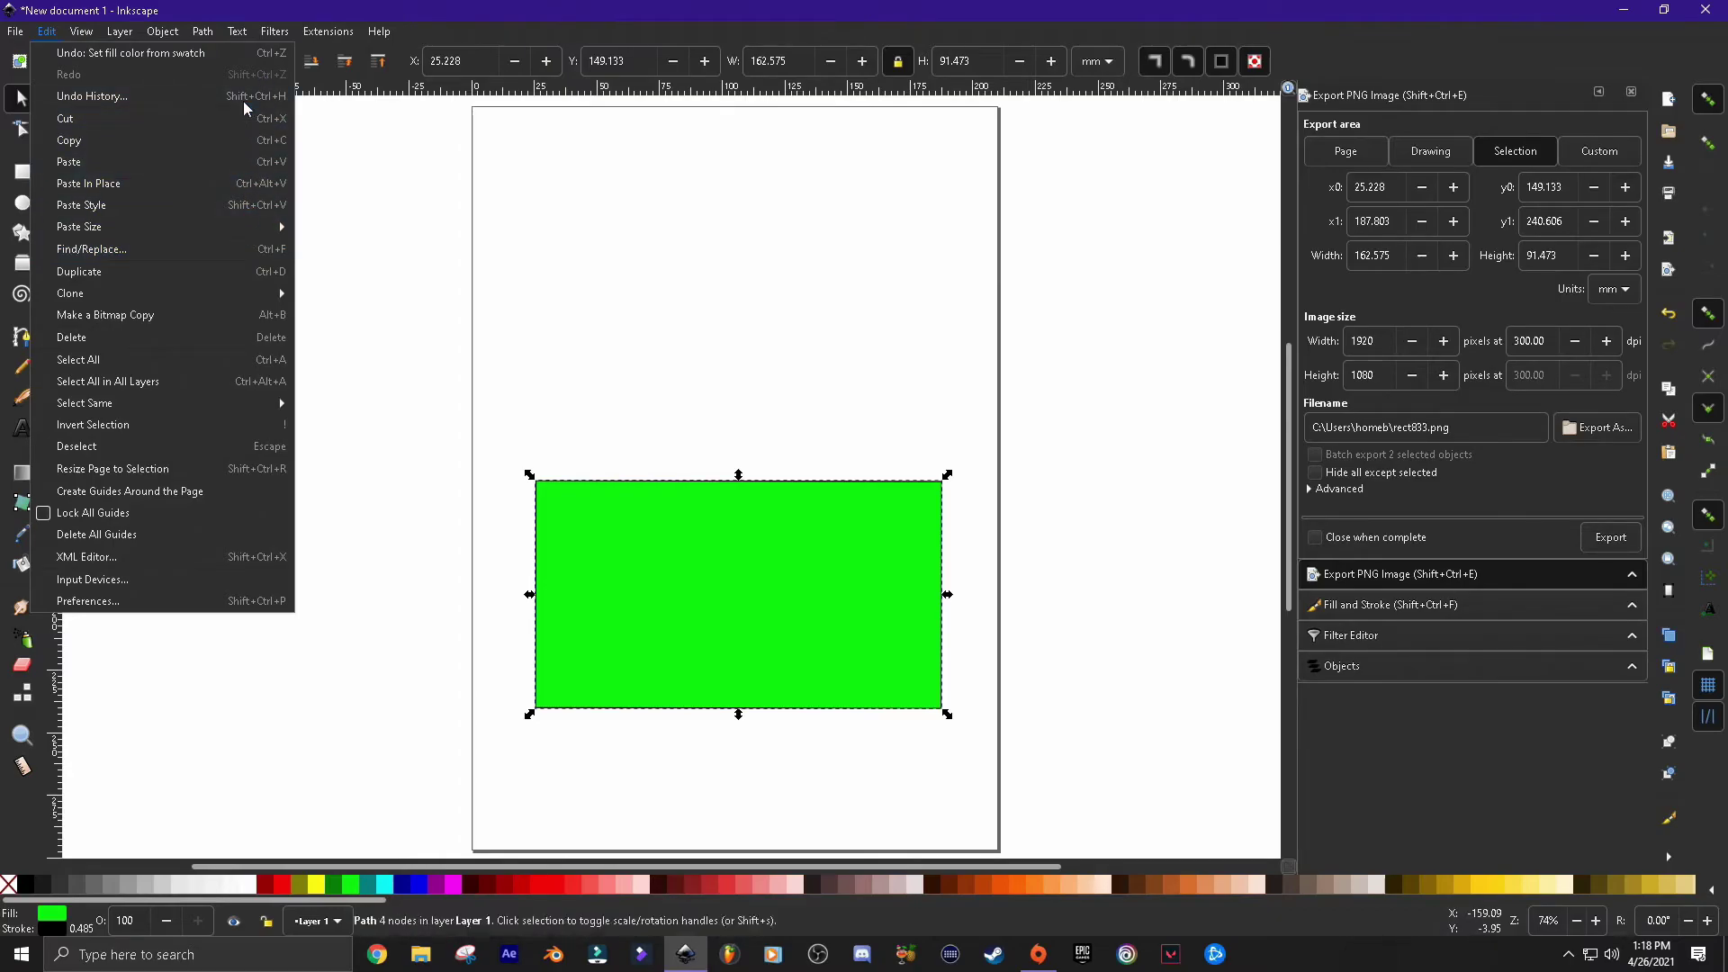
click(371, 284)
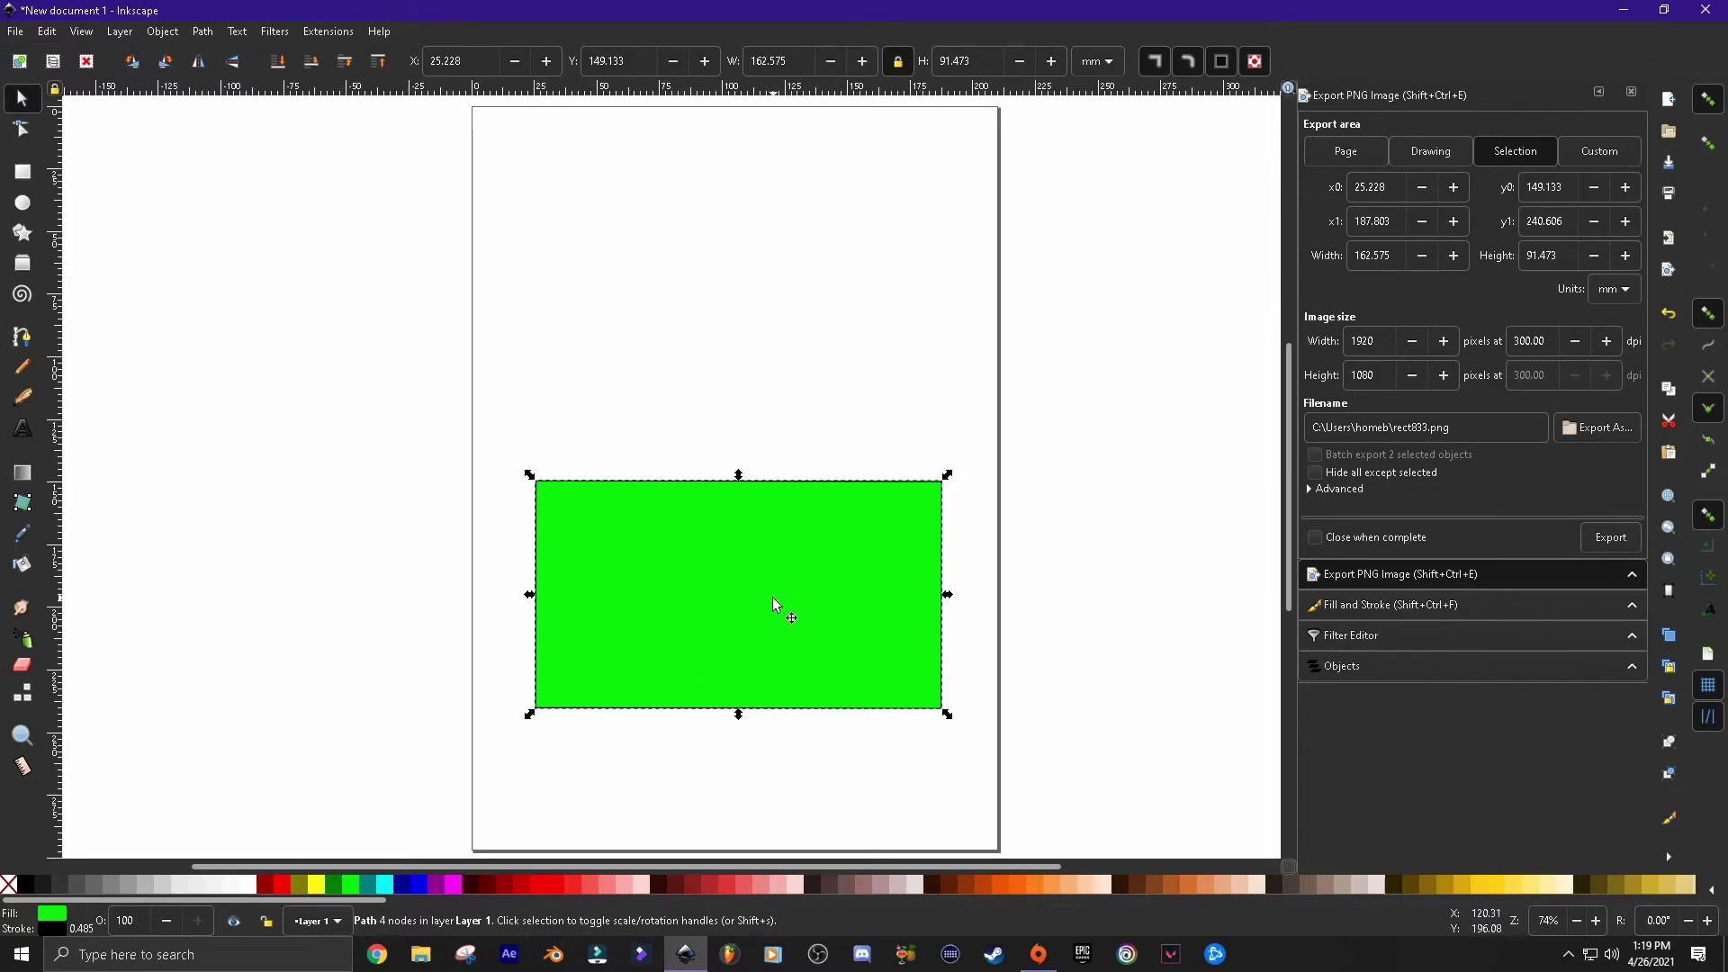
Paste a copy of the green rectangle and place it above the original at about X 28 mm, Y 20 mm
click(742, 580)
key(ctrl+v)
drag(1192, 641, 666, 292)
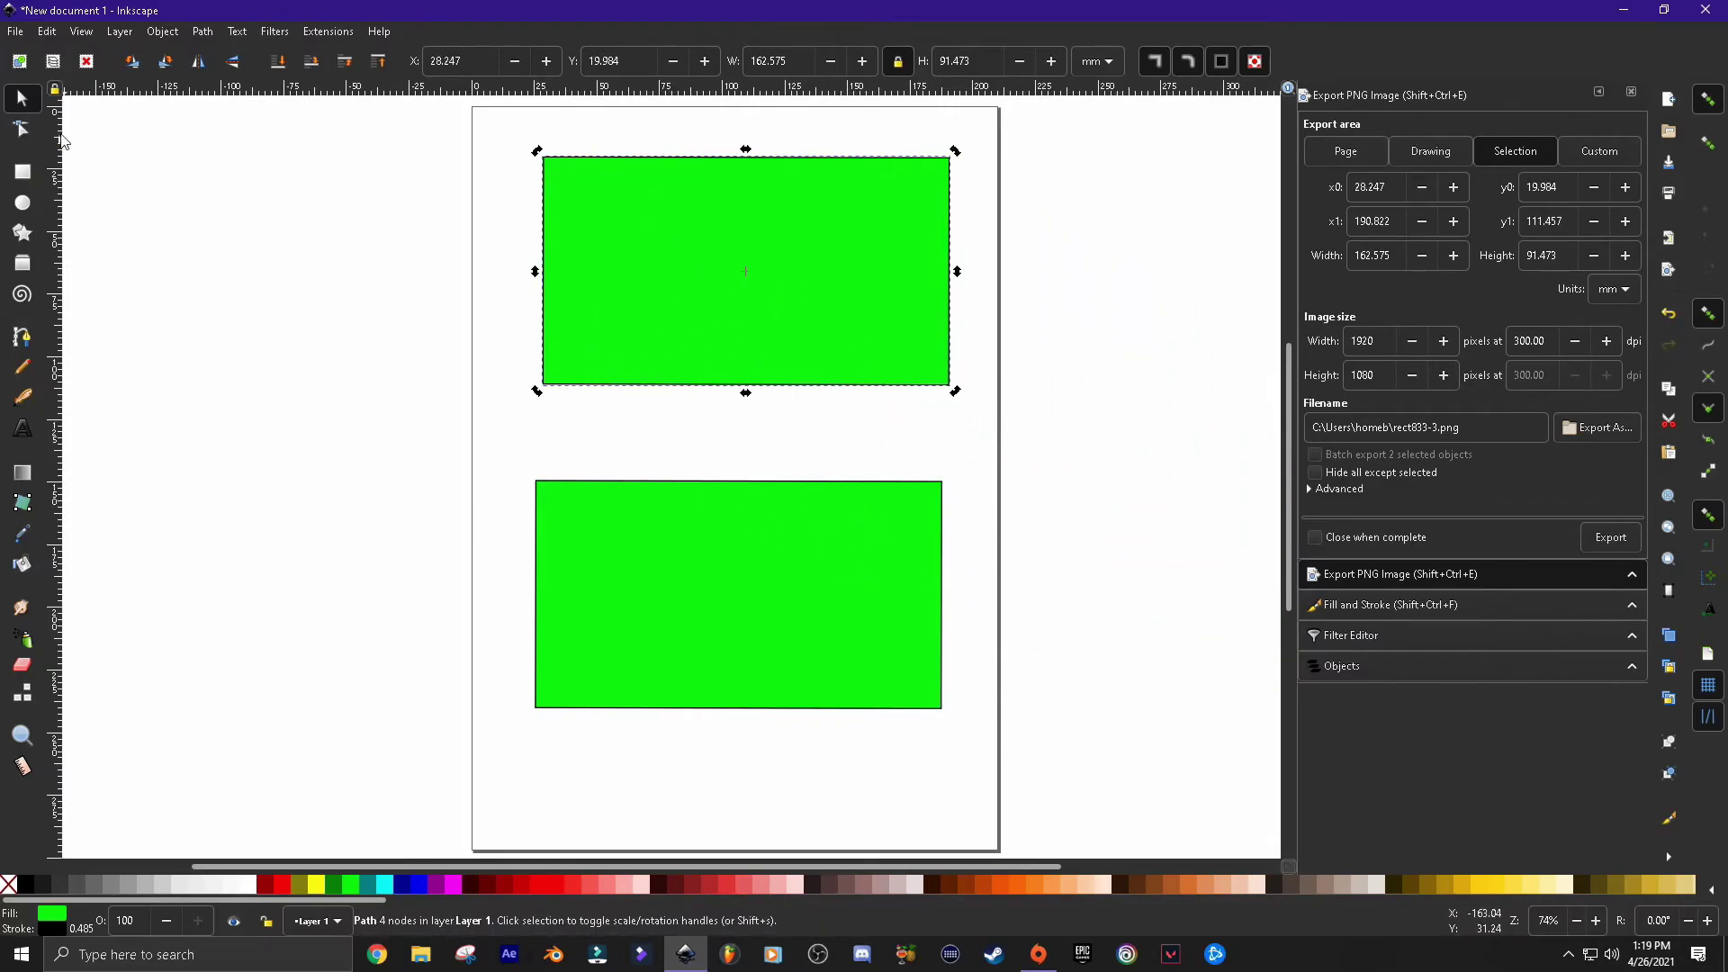
click(22, 34)
mouse_move(43, 33)
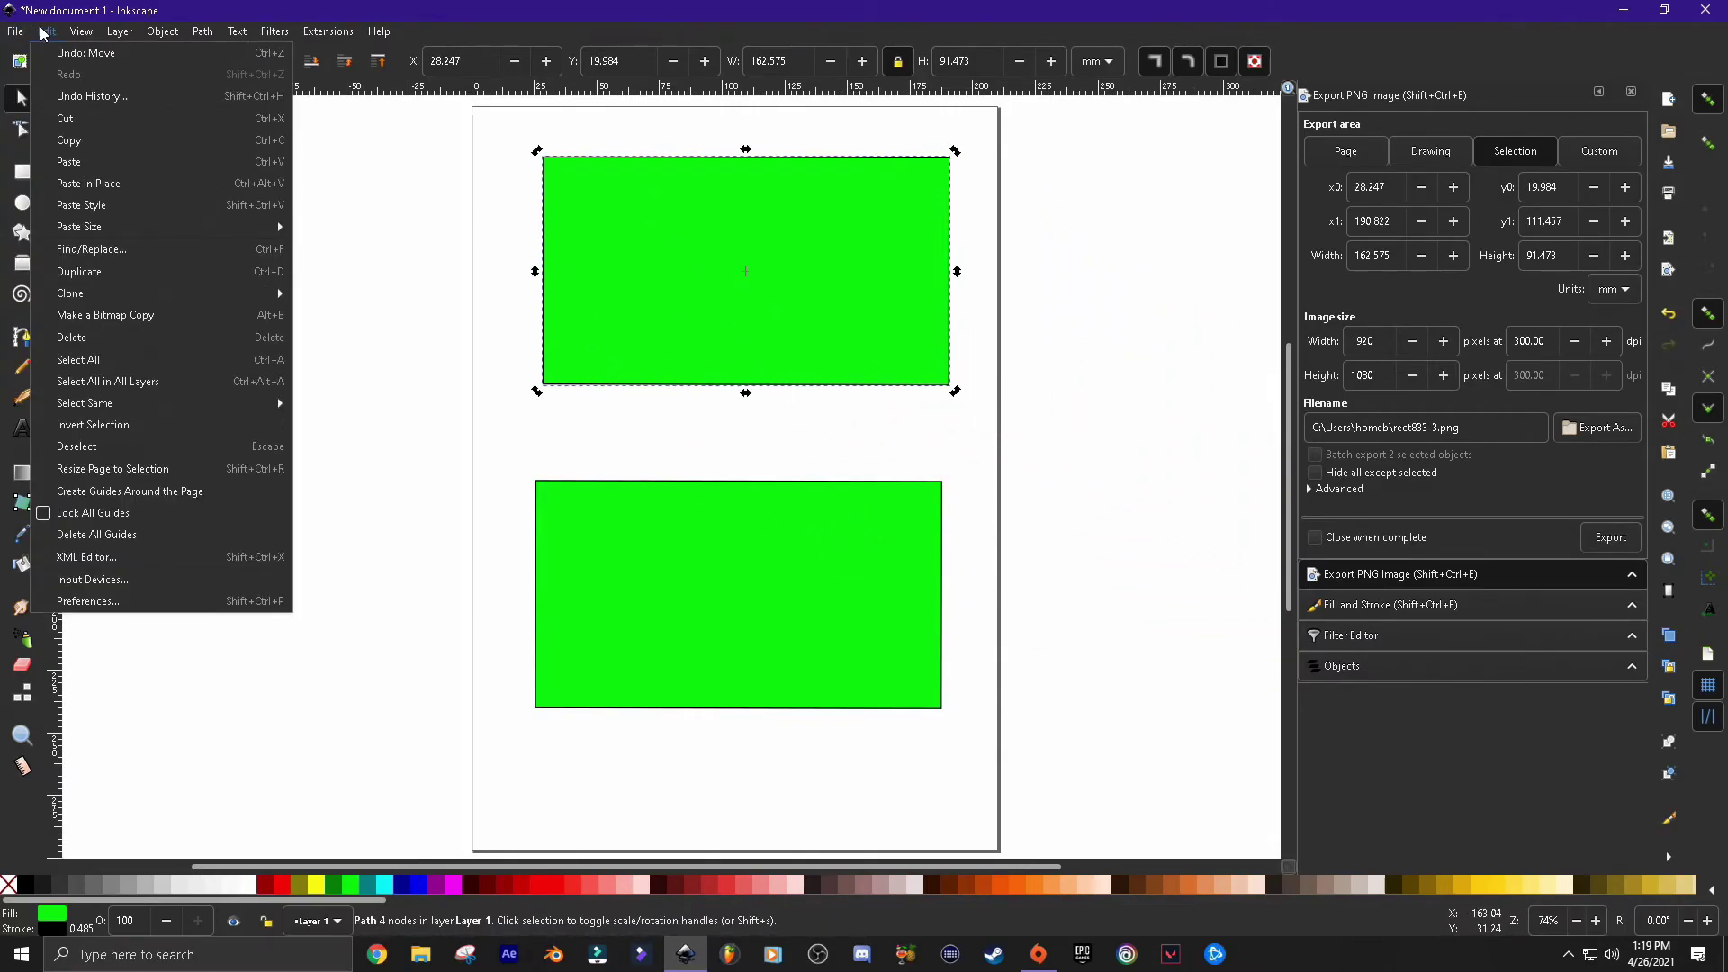
click(452, 415)
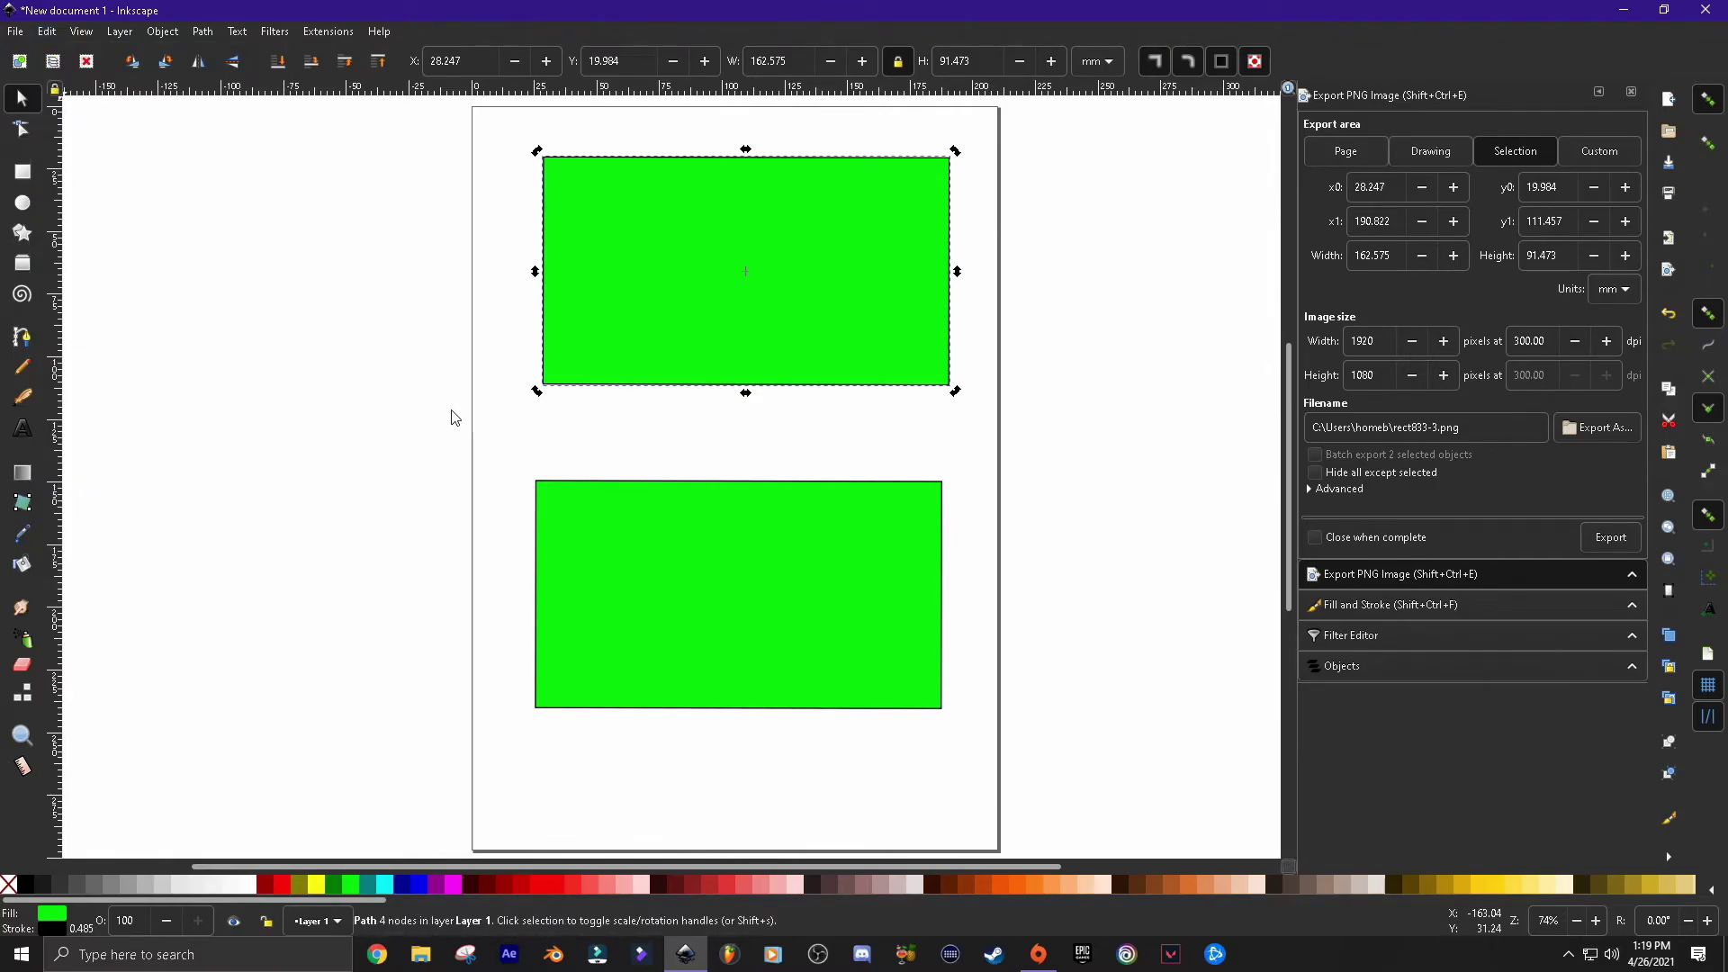
right_click(452, 411)
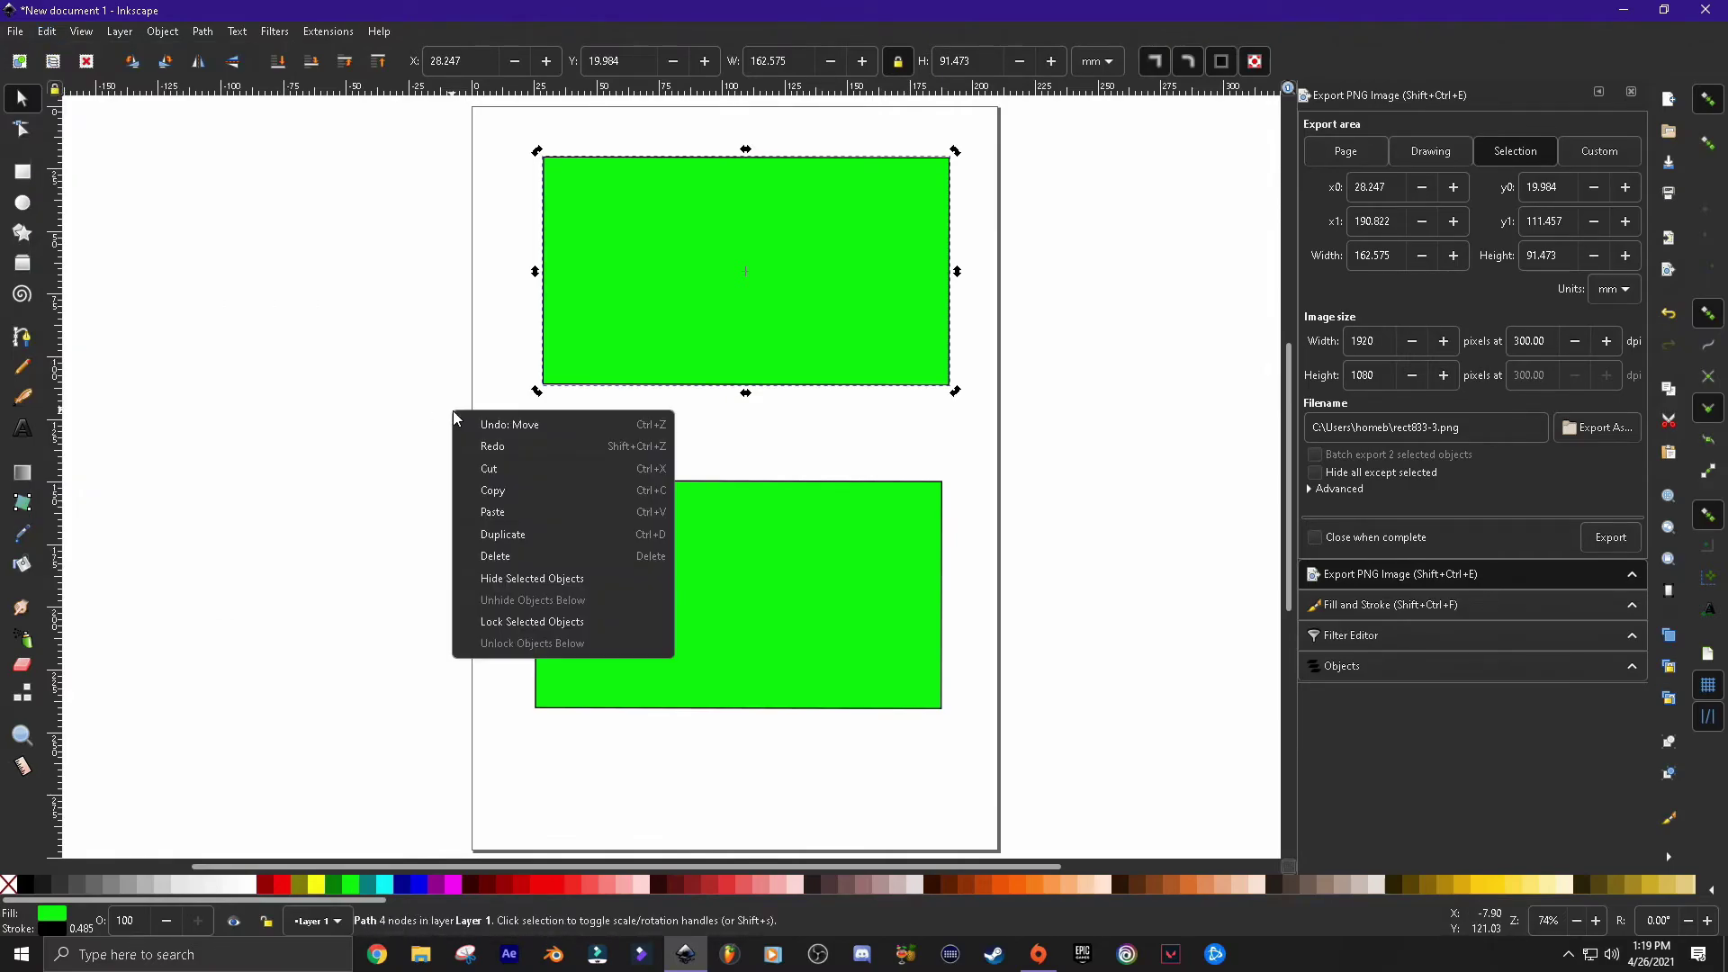
click(339, 363)
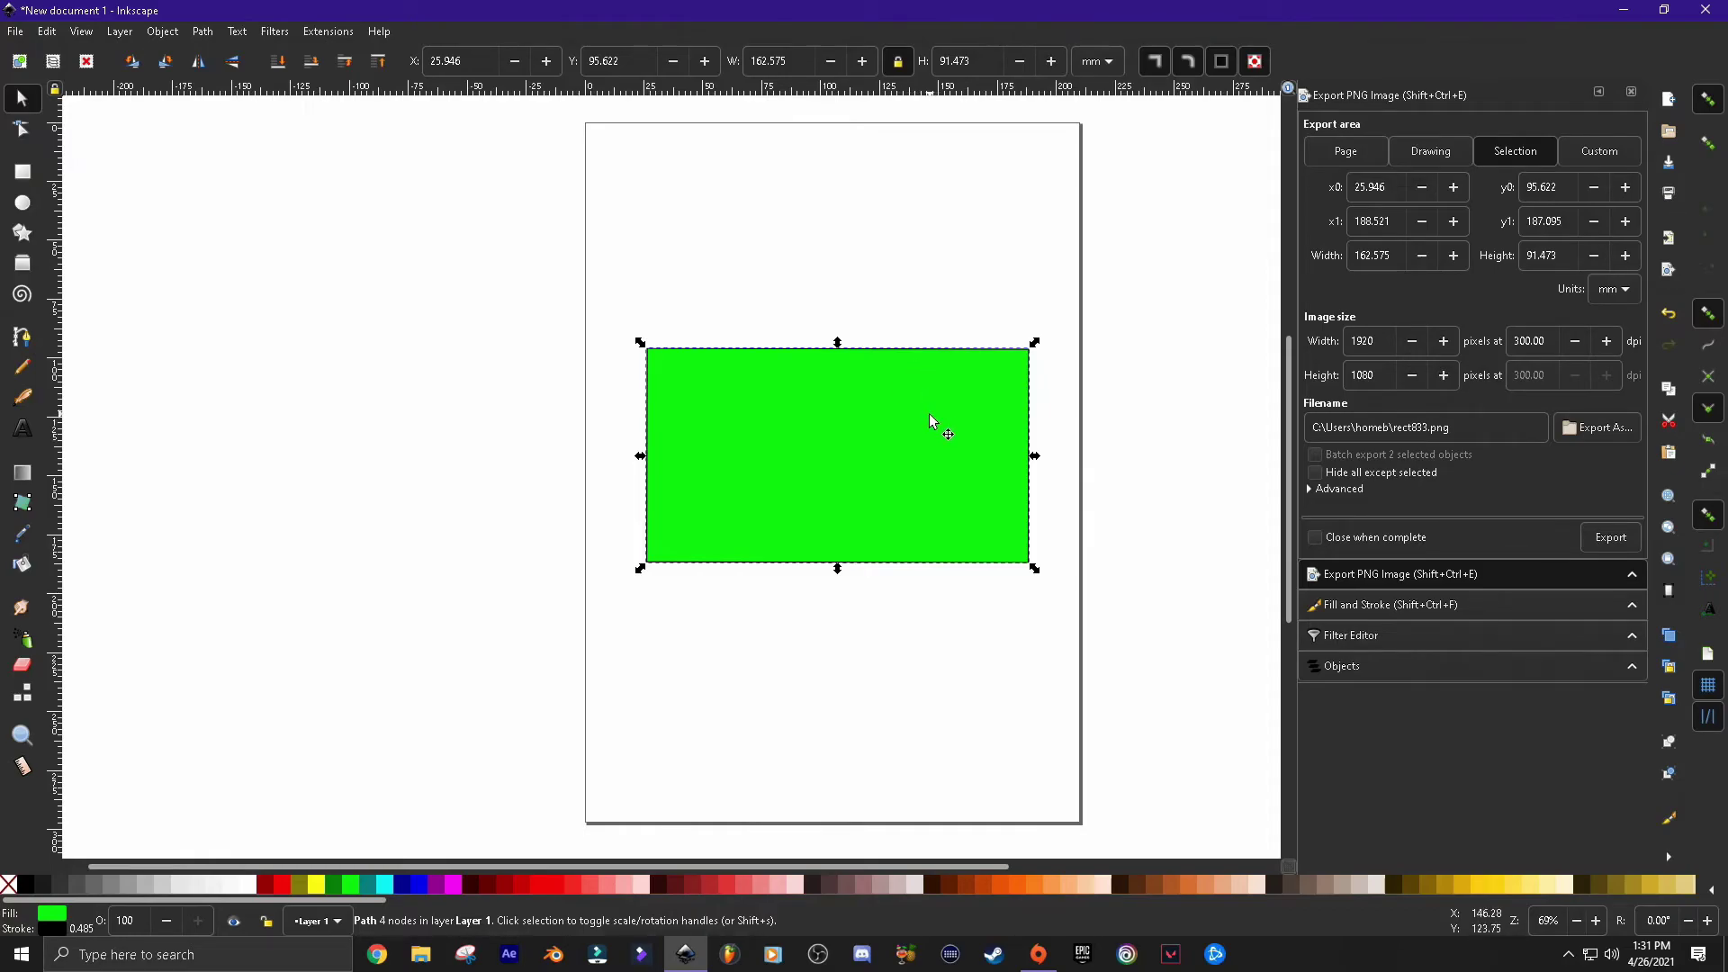
scroll(930, 430, down, 2)
scroll(931, 430, up, 4)
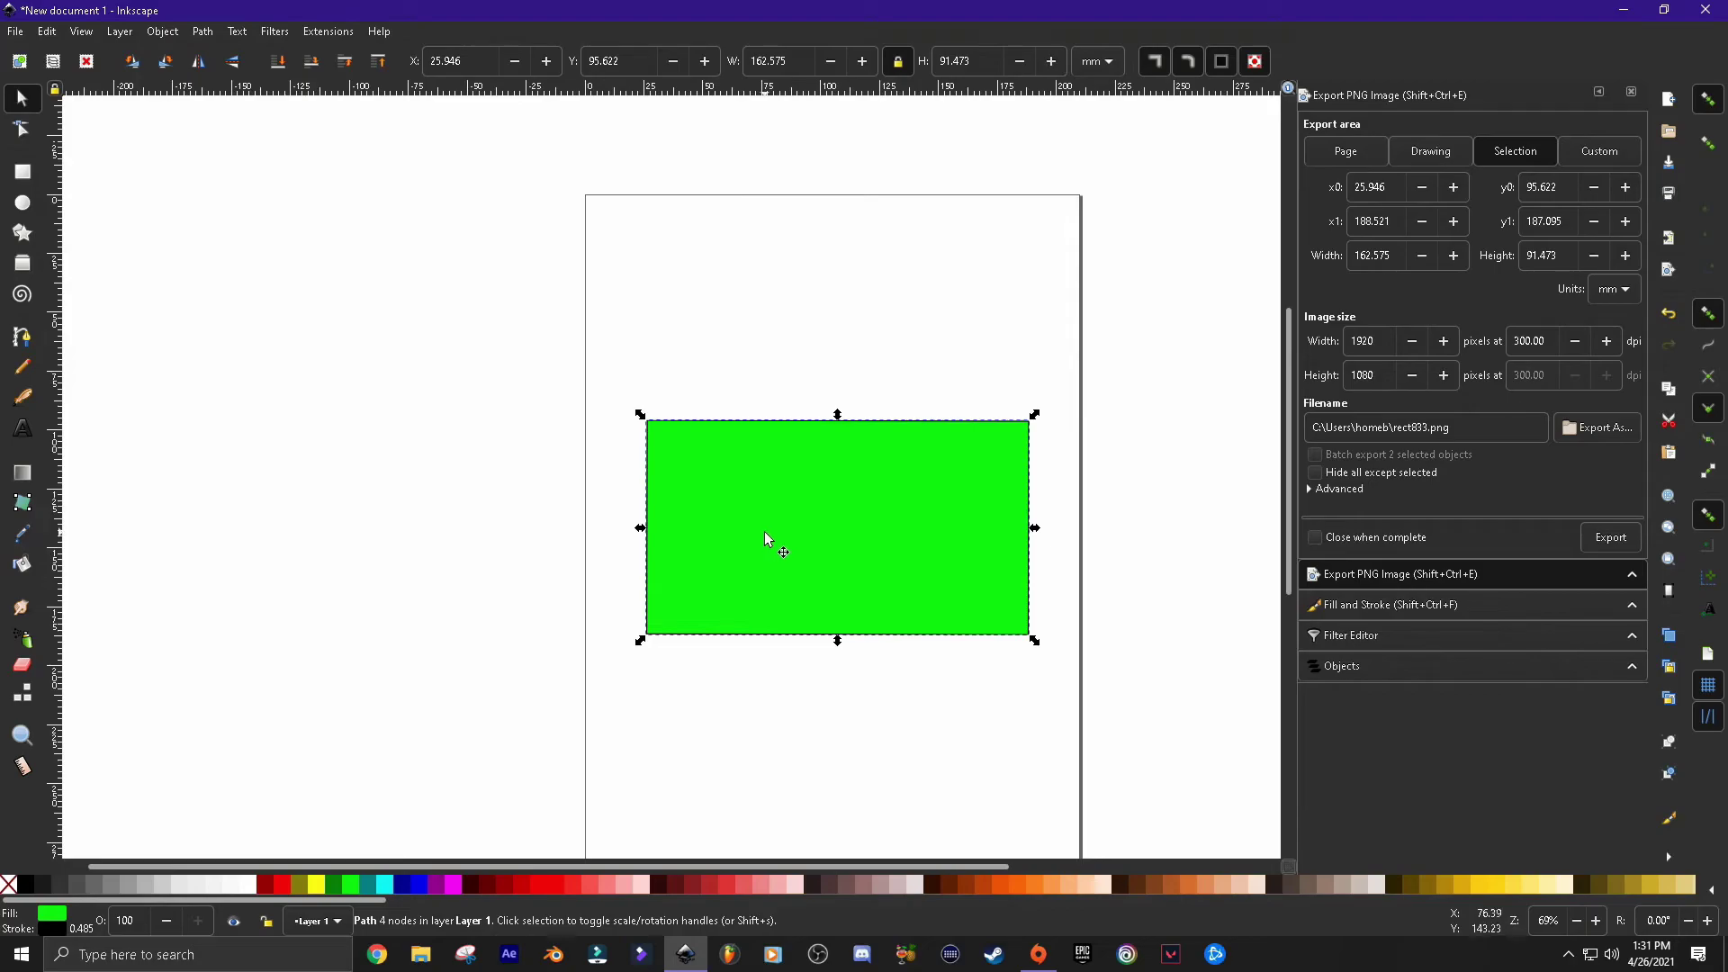
Pan the canvas horizontally and vertically around the green rectangle to view different parts of the page
key(shift)
scroll(809, 533, right, 3)
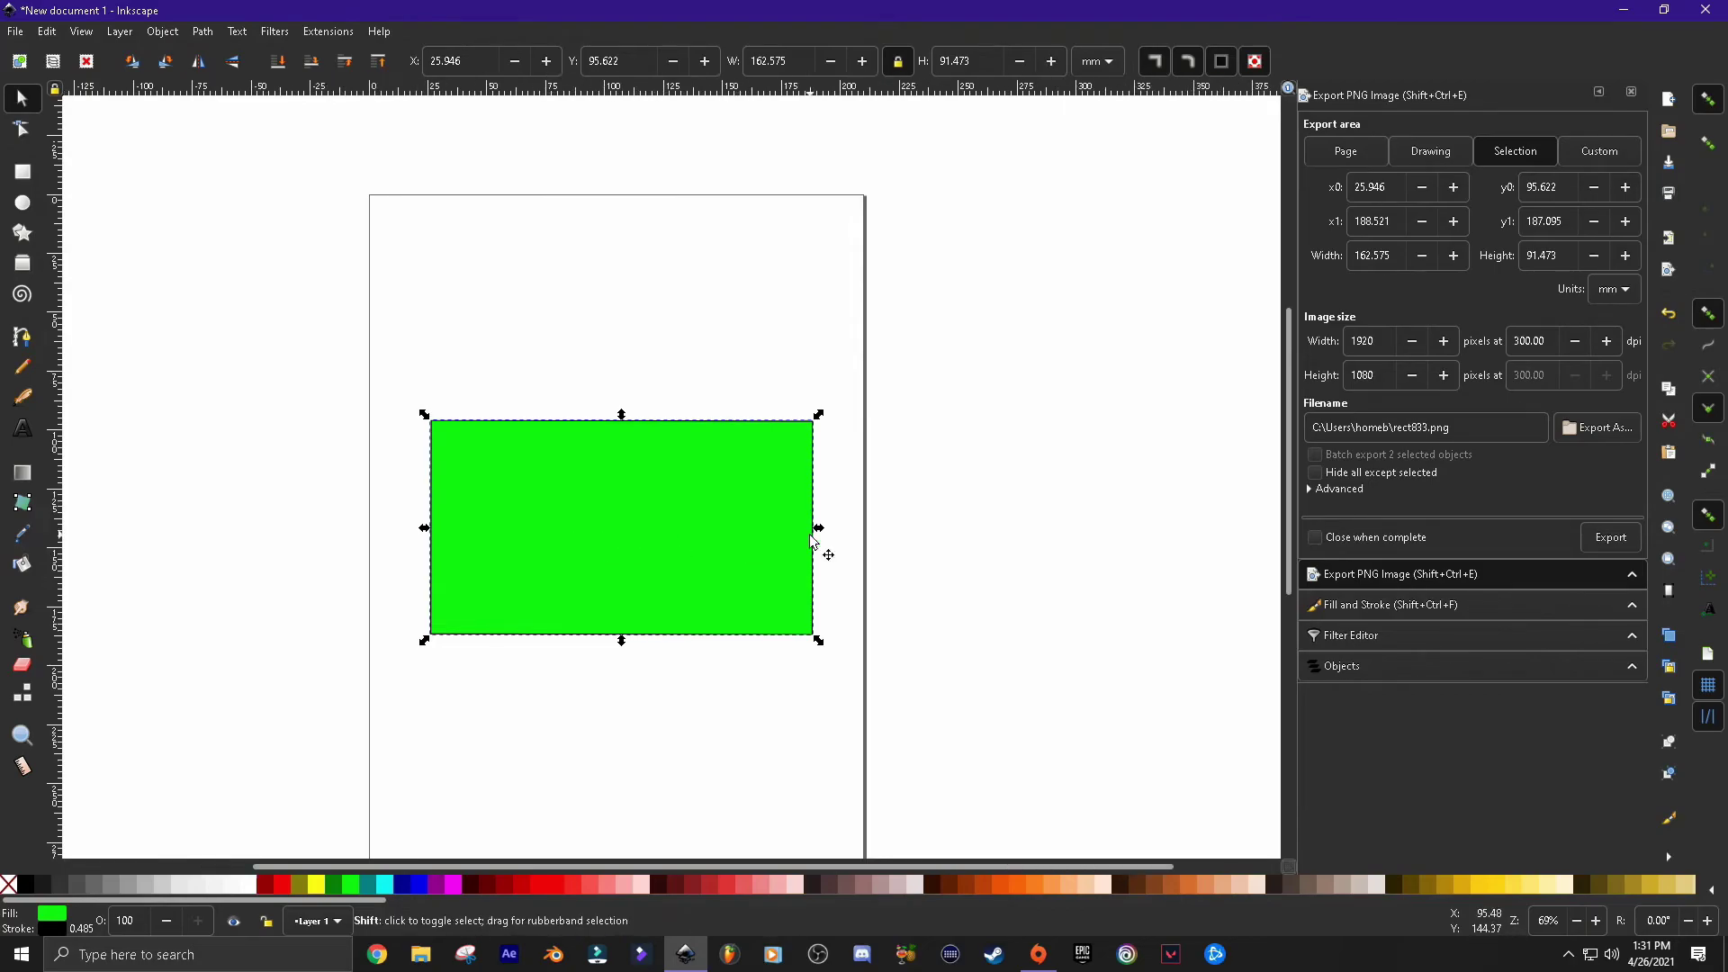
scroll(808, 532, left, 2)
scroll(809, 529, right, 1)
scroll(811, 529, left, 4)
scroll(815, 524, right, 3)
scroll(816, 521, up, 4)
scroll(816, 521, down, 5)
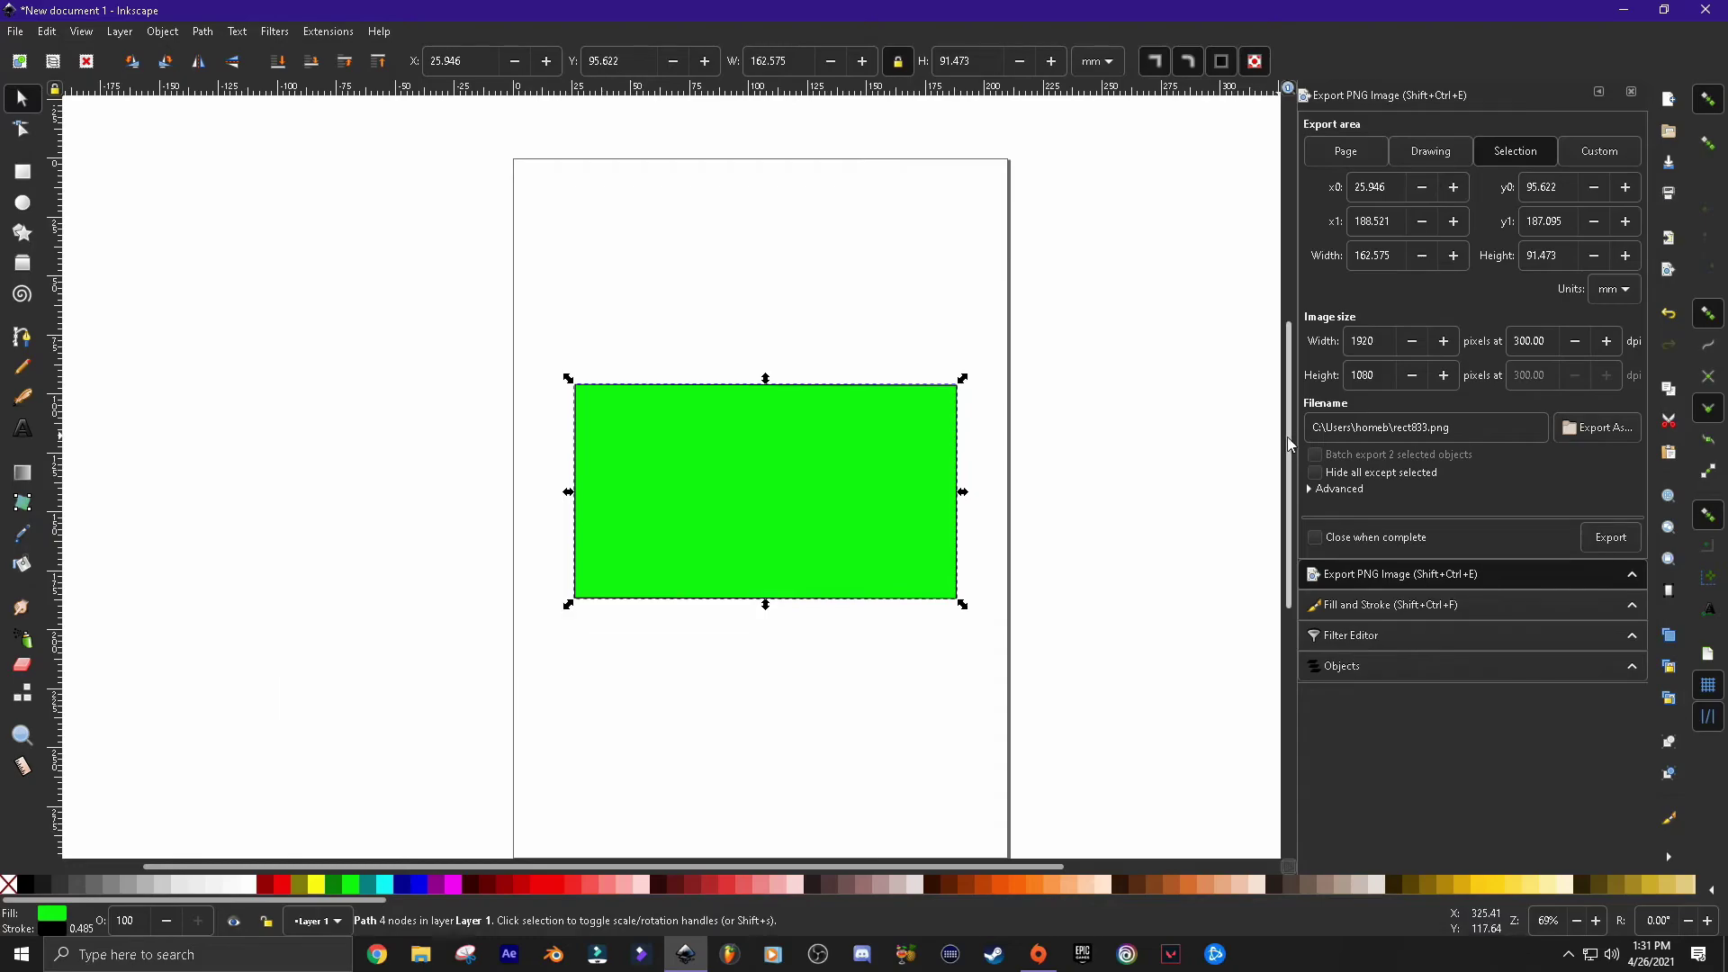
mouse_move(1288, 435)
mouse_down()
mouse_move(1288, 542)
mouse_move(1287, 433)
mouse_up()
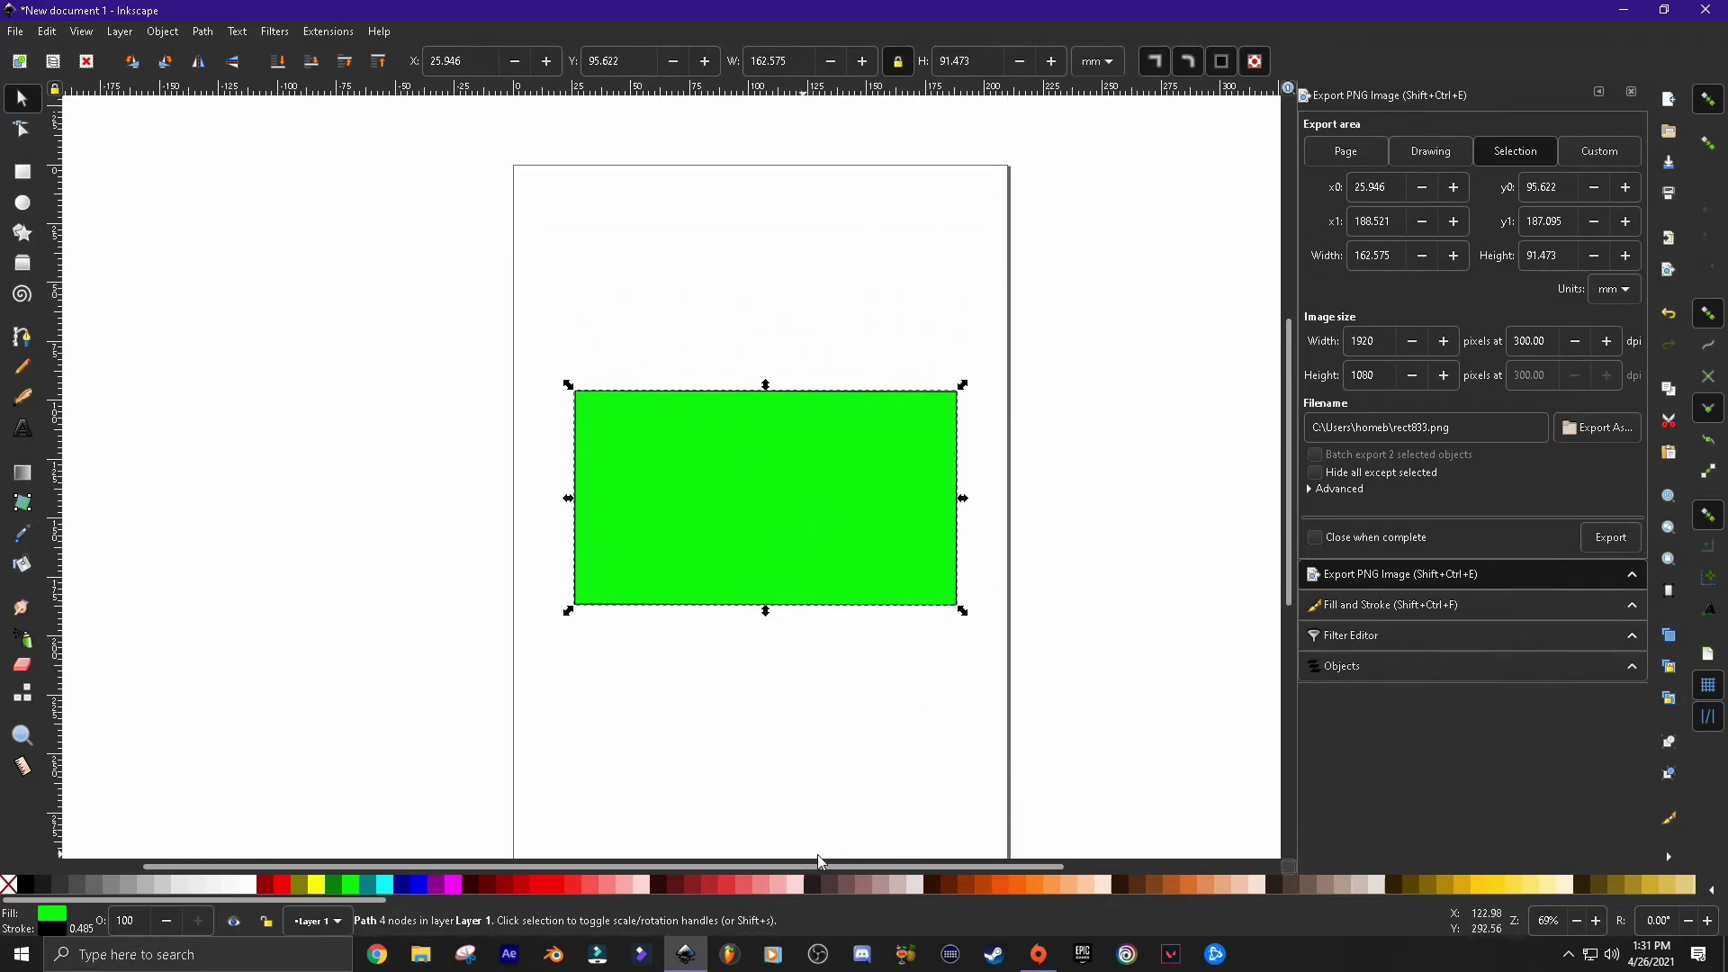
scroll(946, 501, up, 6)
scroll(950, 501, down, 8)
scroll(952, 490, left, 1)
scroll(952, 490, right, 1)
scroll(952, 490, left, 2)
scroll(953, 490, right, 2)
scroll(952, 491, up, 2)
Zoom in to 182% and pan to the green rectangle's edges, then zoom out to 91% and recentre the page
click(1596, 921)
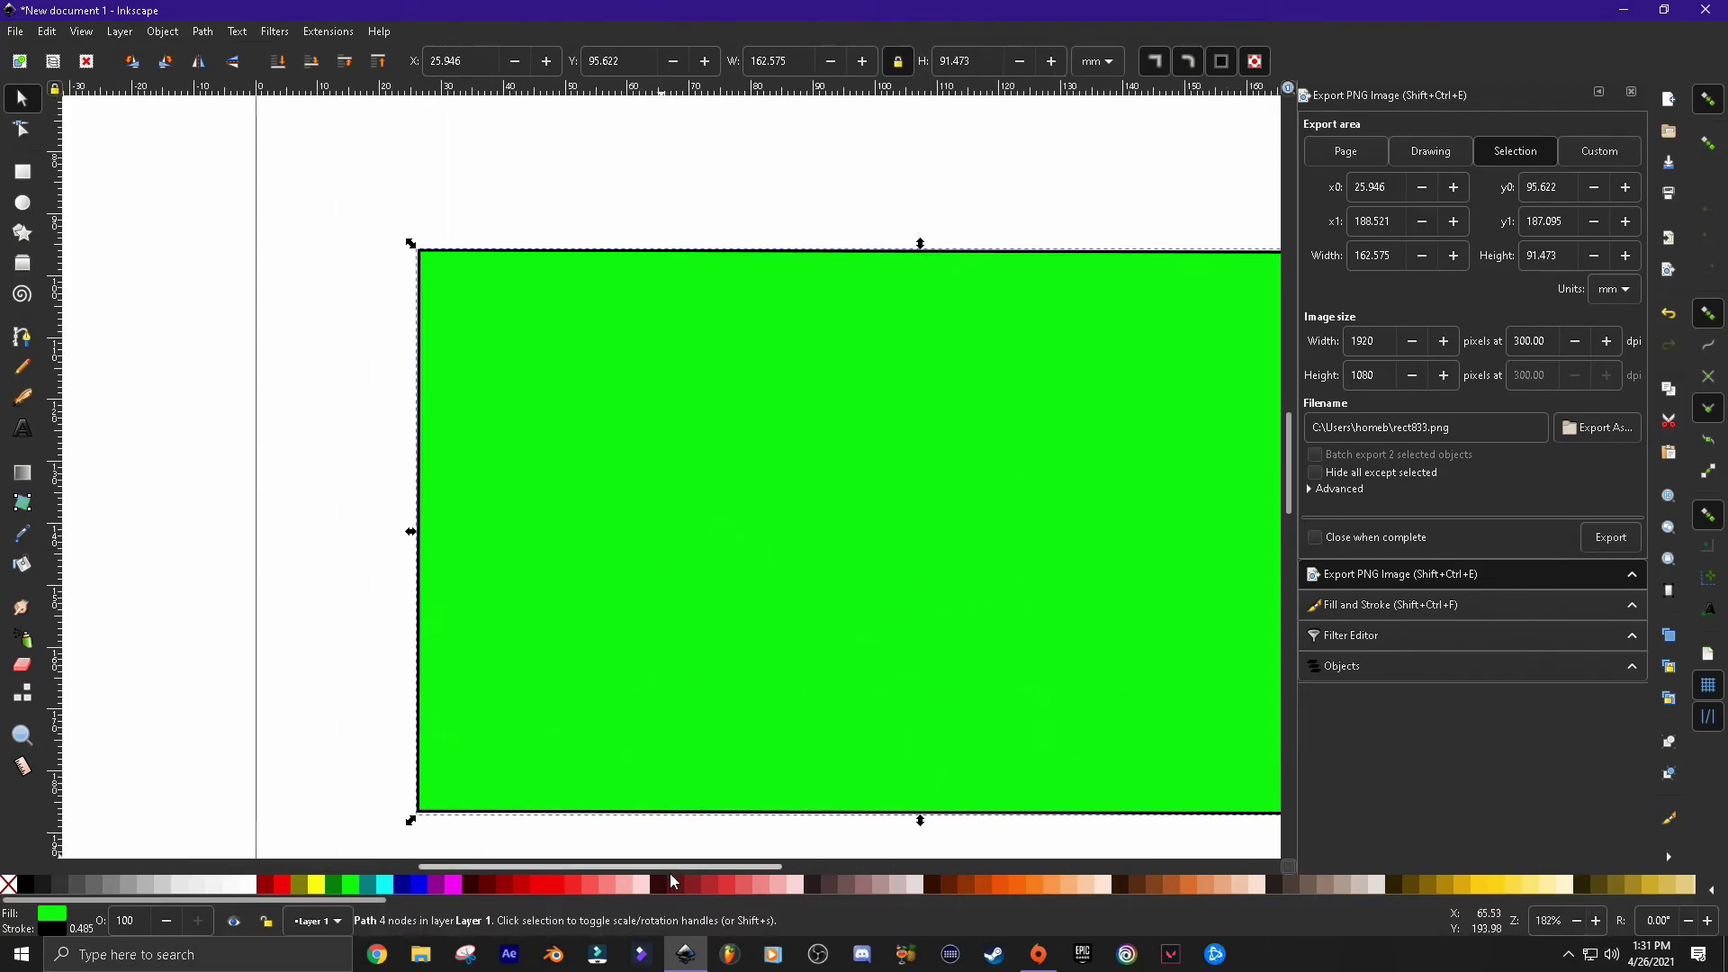
drag(682, 862, 861, 882)
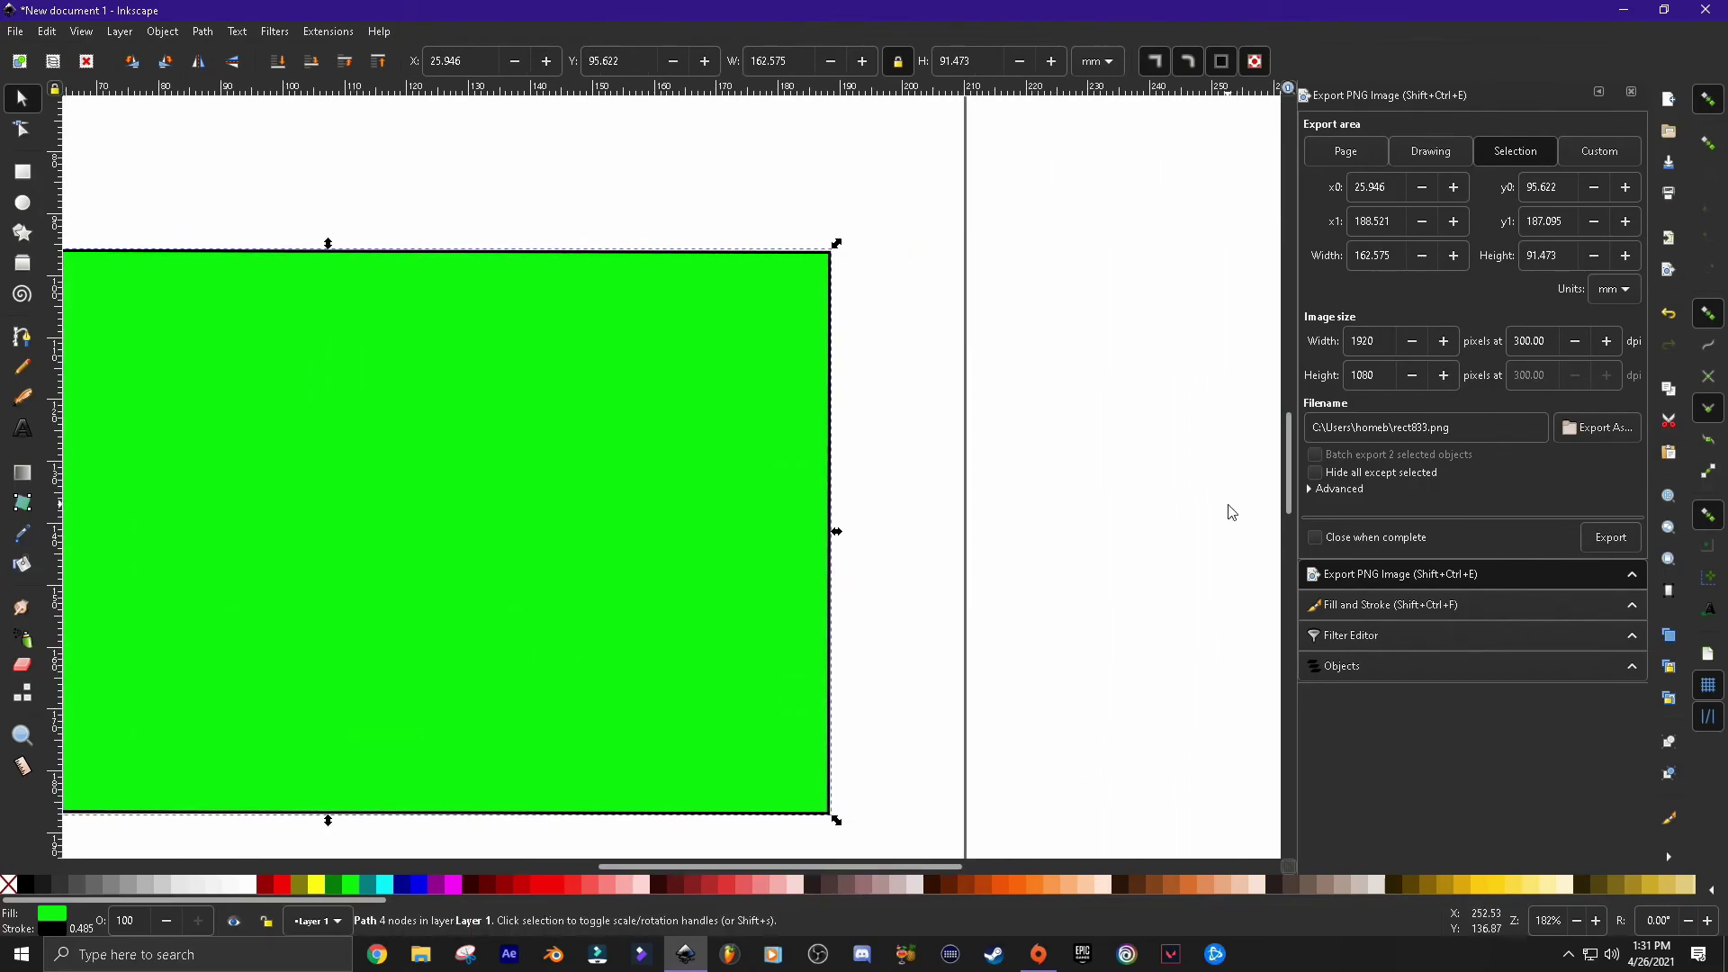
mouse_move(1287, 482)
mouse_down()
mouse_move(1287, 441)
mouse_move(1287, 477)
mouse_up()
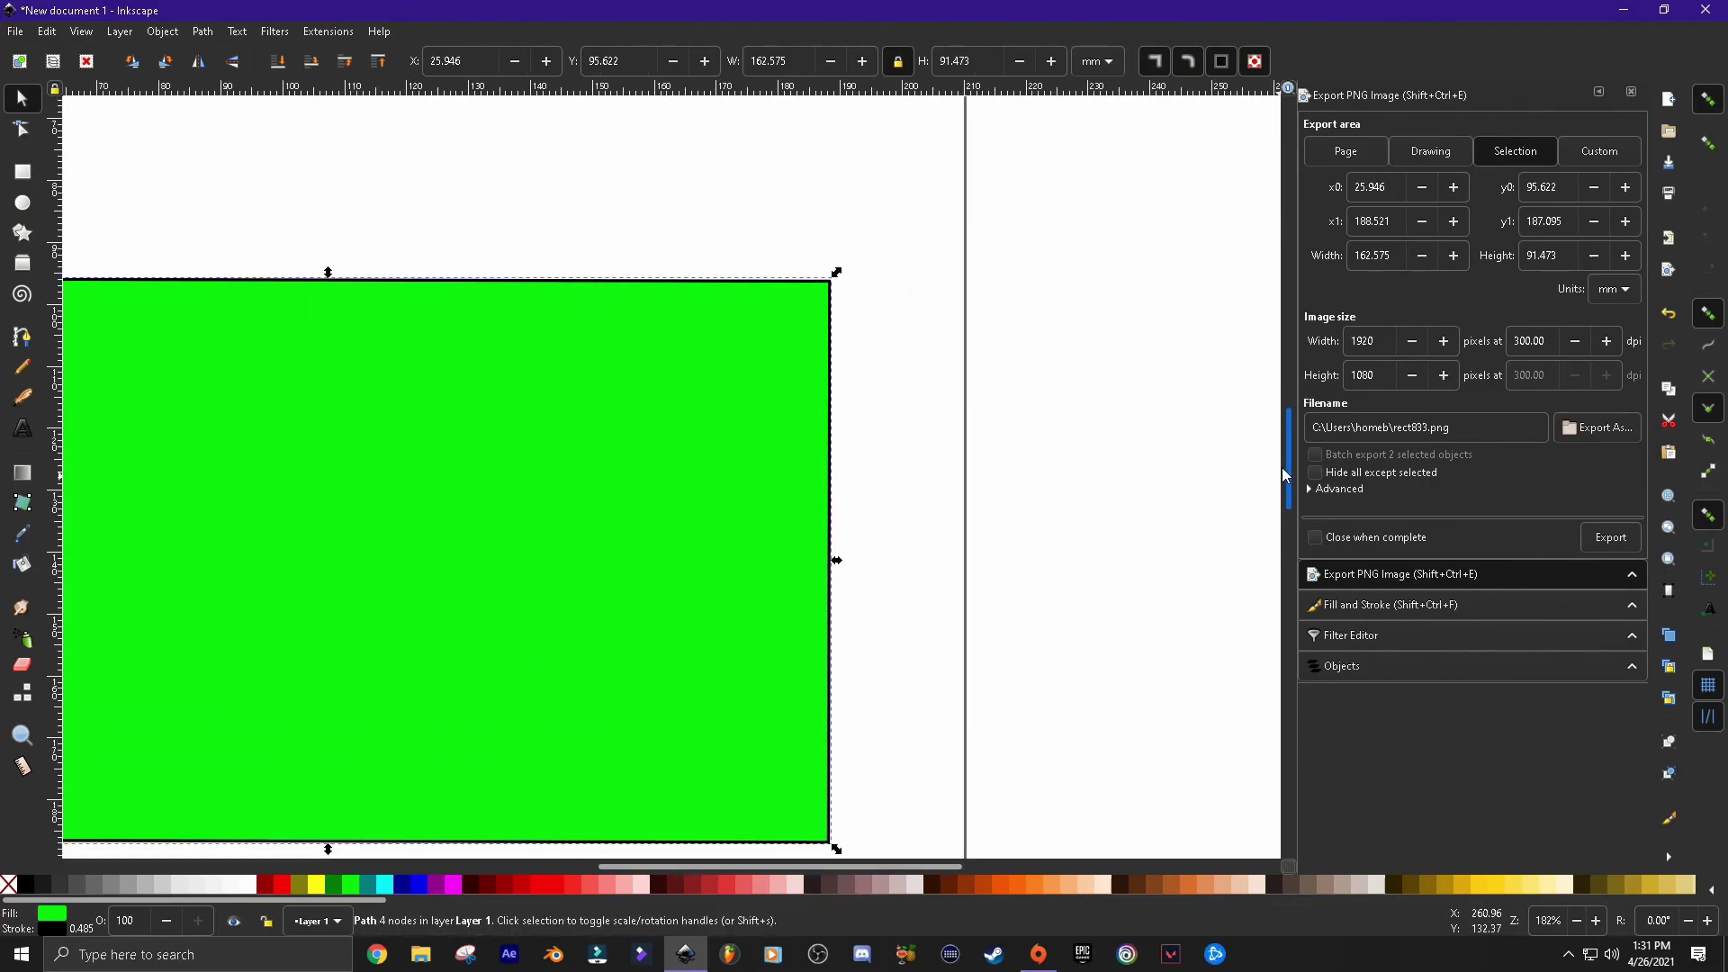
click(1577, 920)
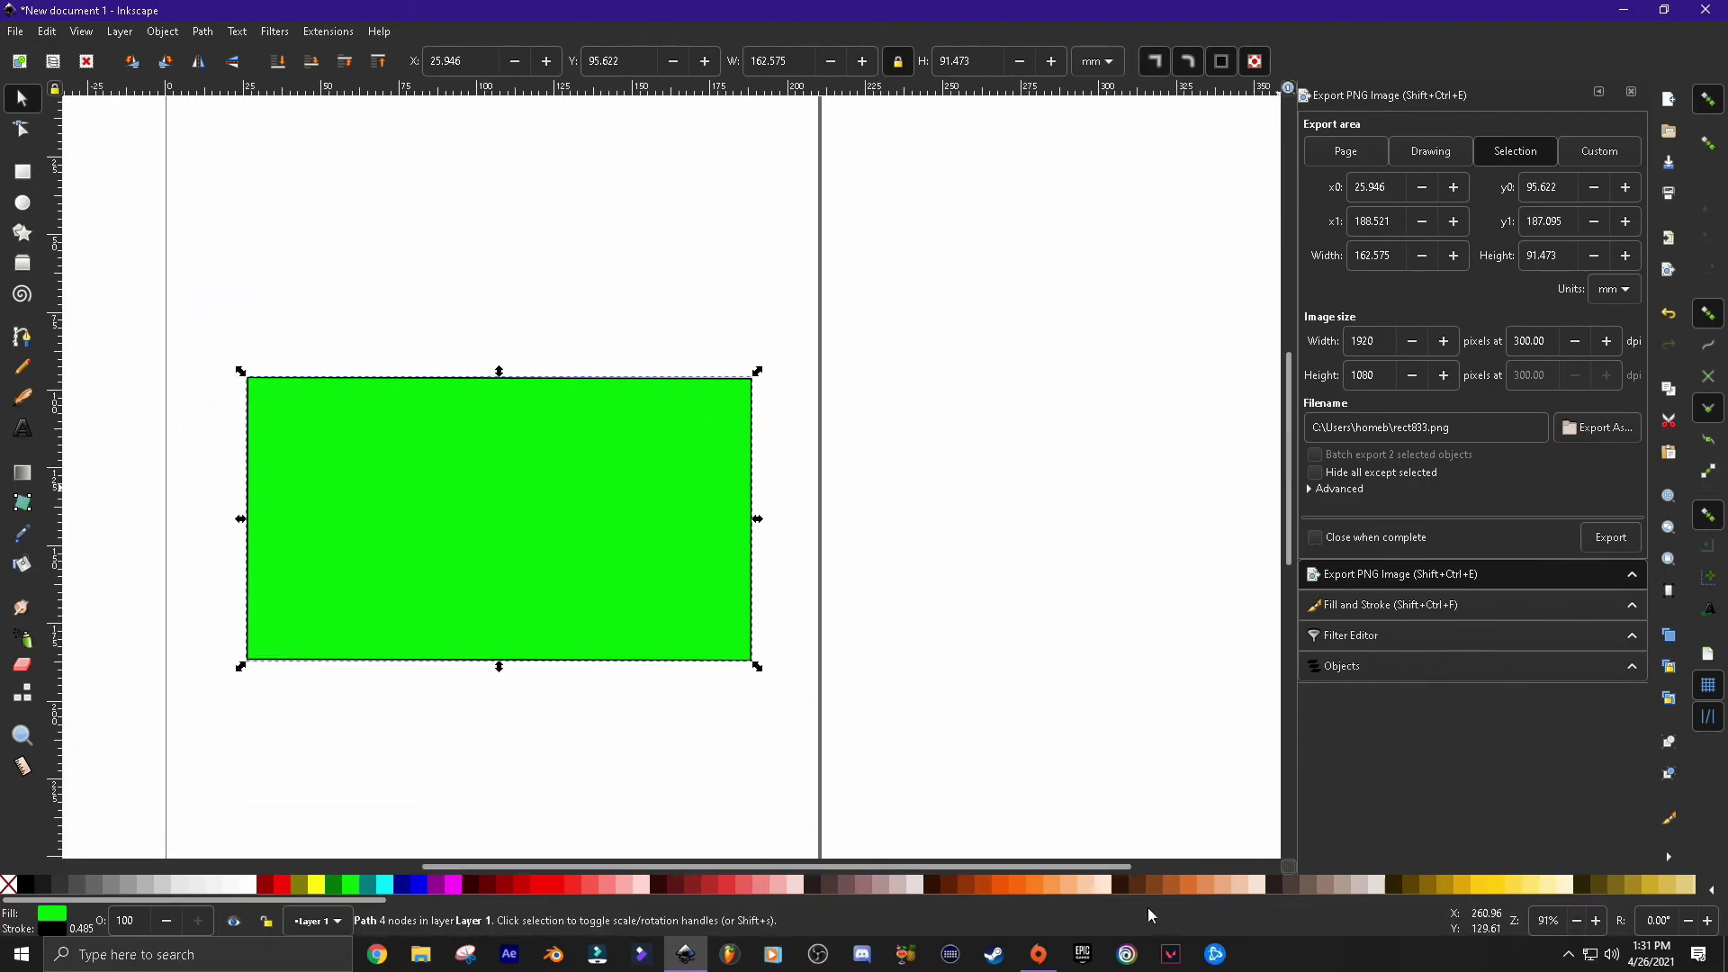
drag(1033, 869, 890, 873)
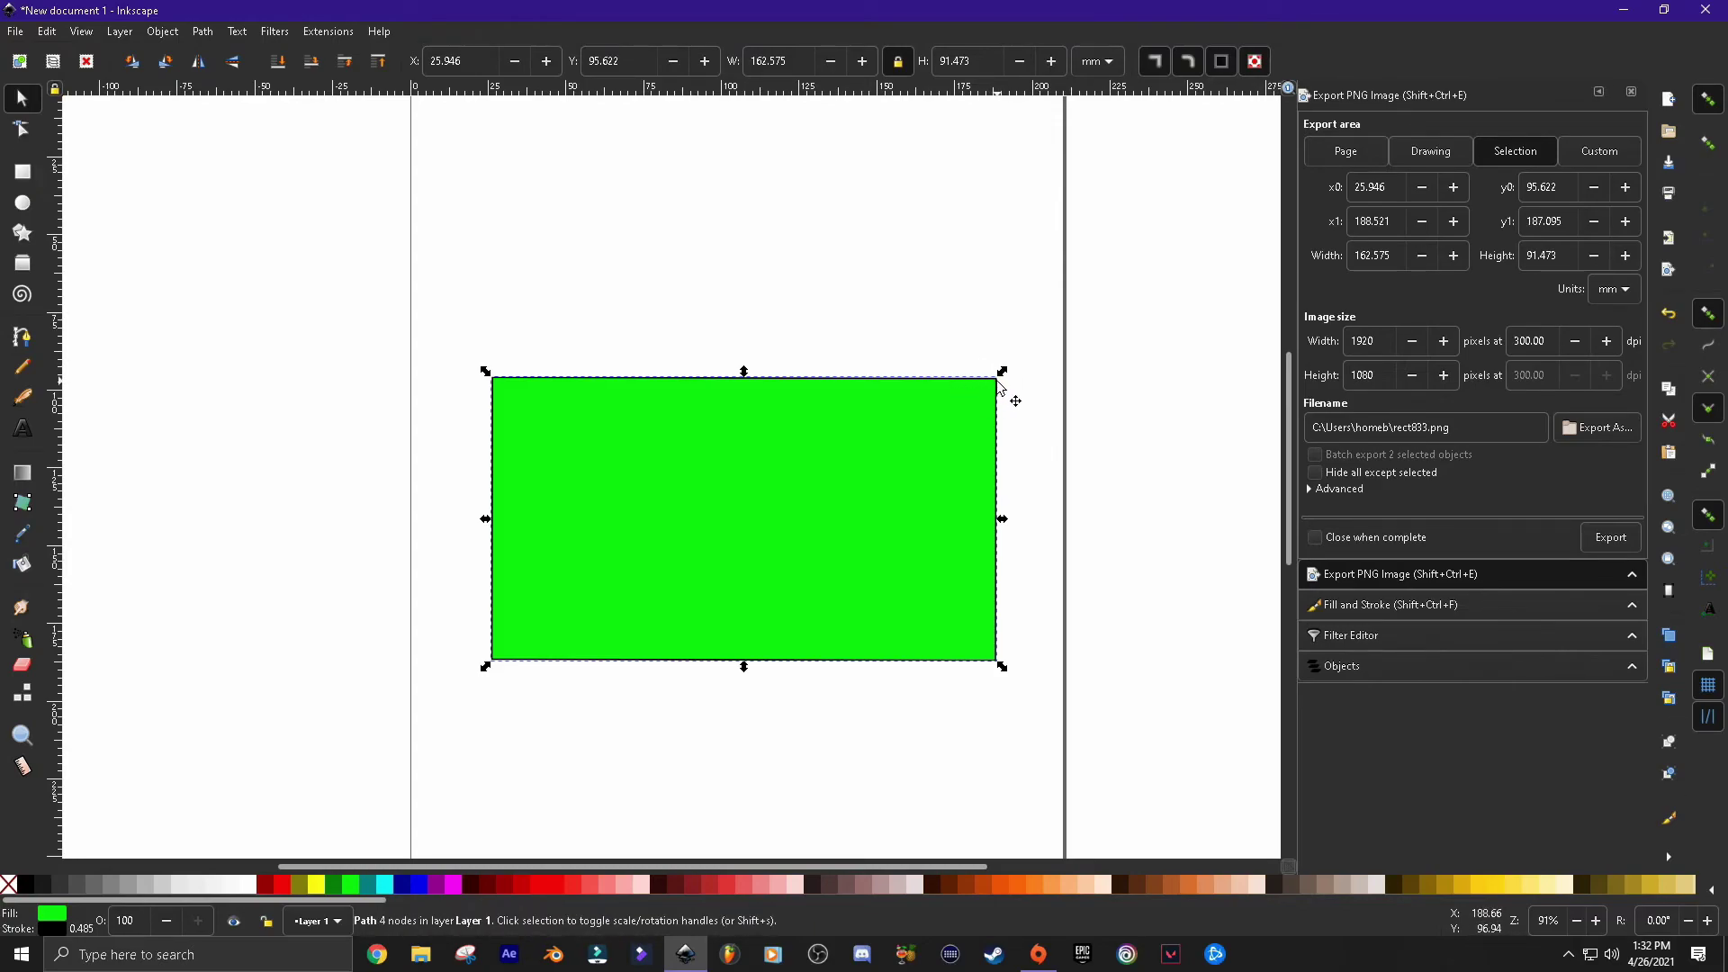
Examine the green rectangle's upper-right, upper-left and lower-left corners at 732% zoom, returning to 129% between them
scroll(998, 385, up, 6)
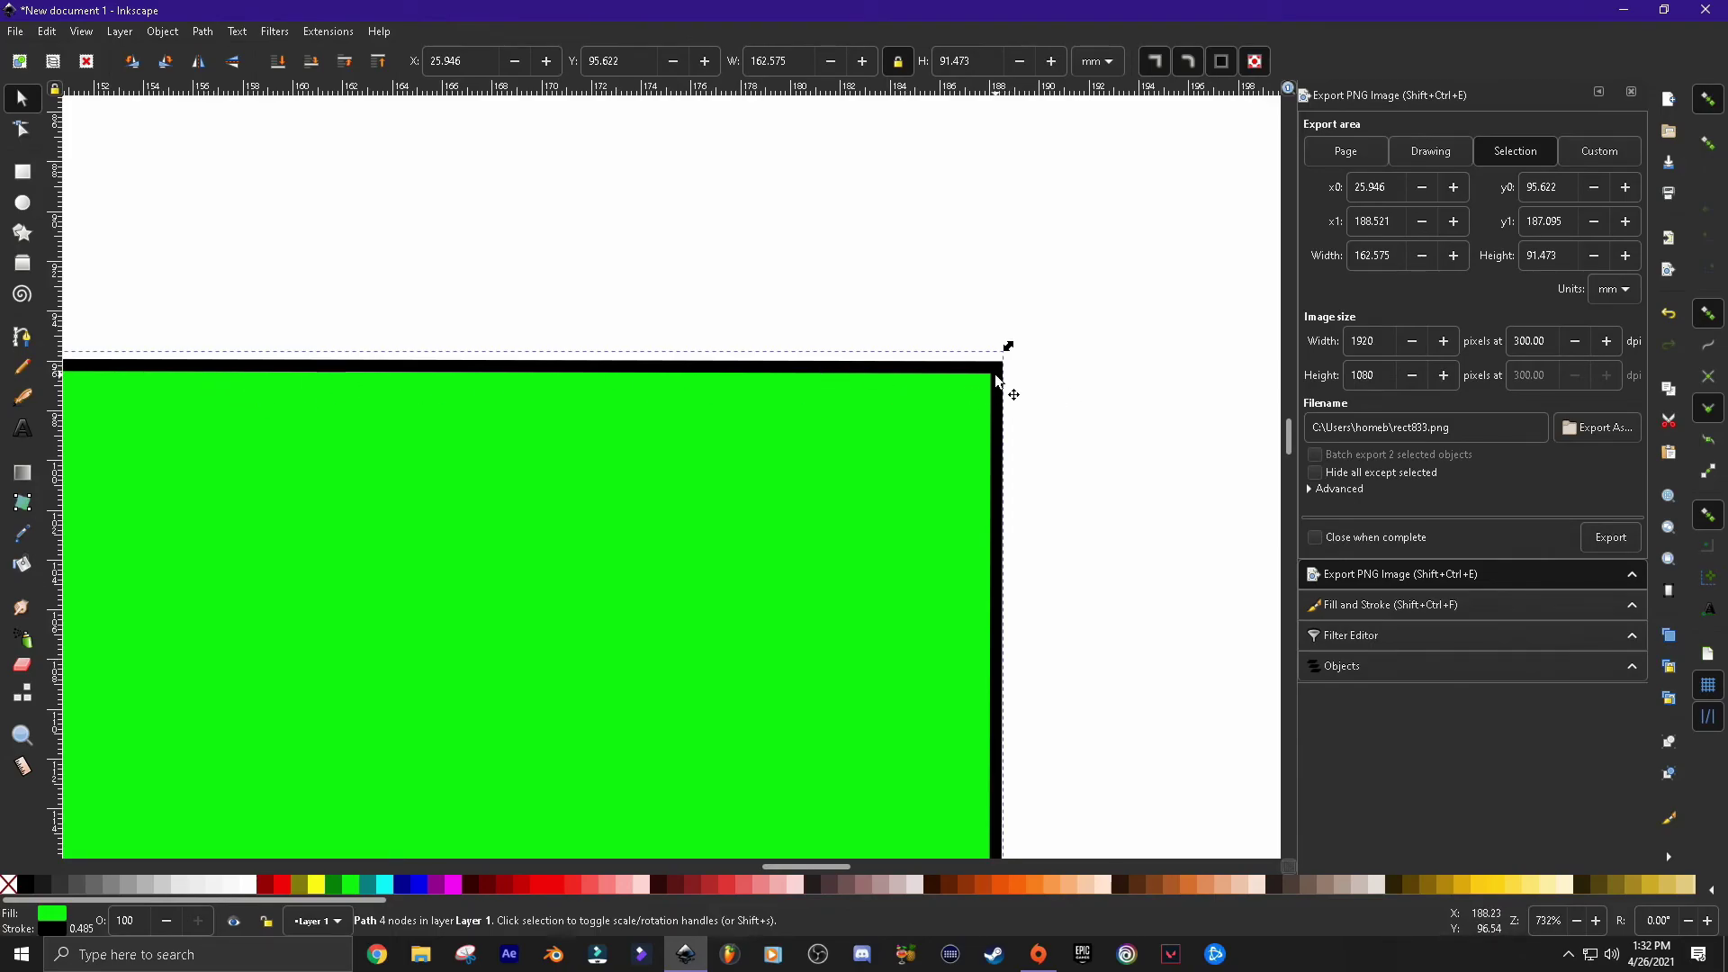
key(ctrl)
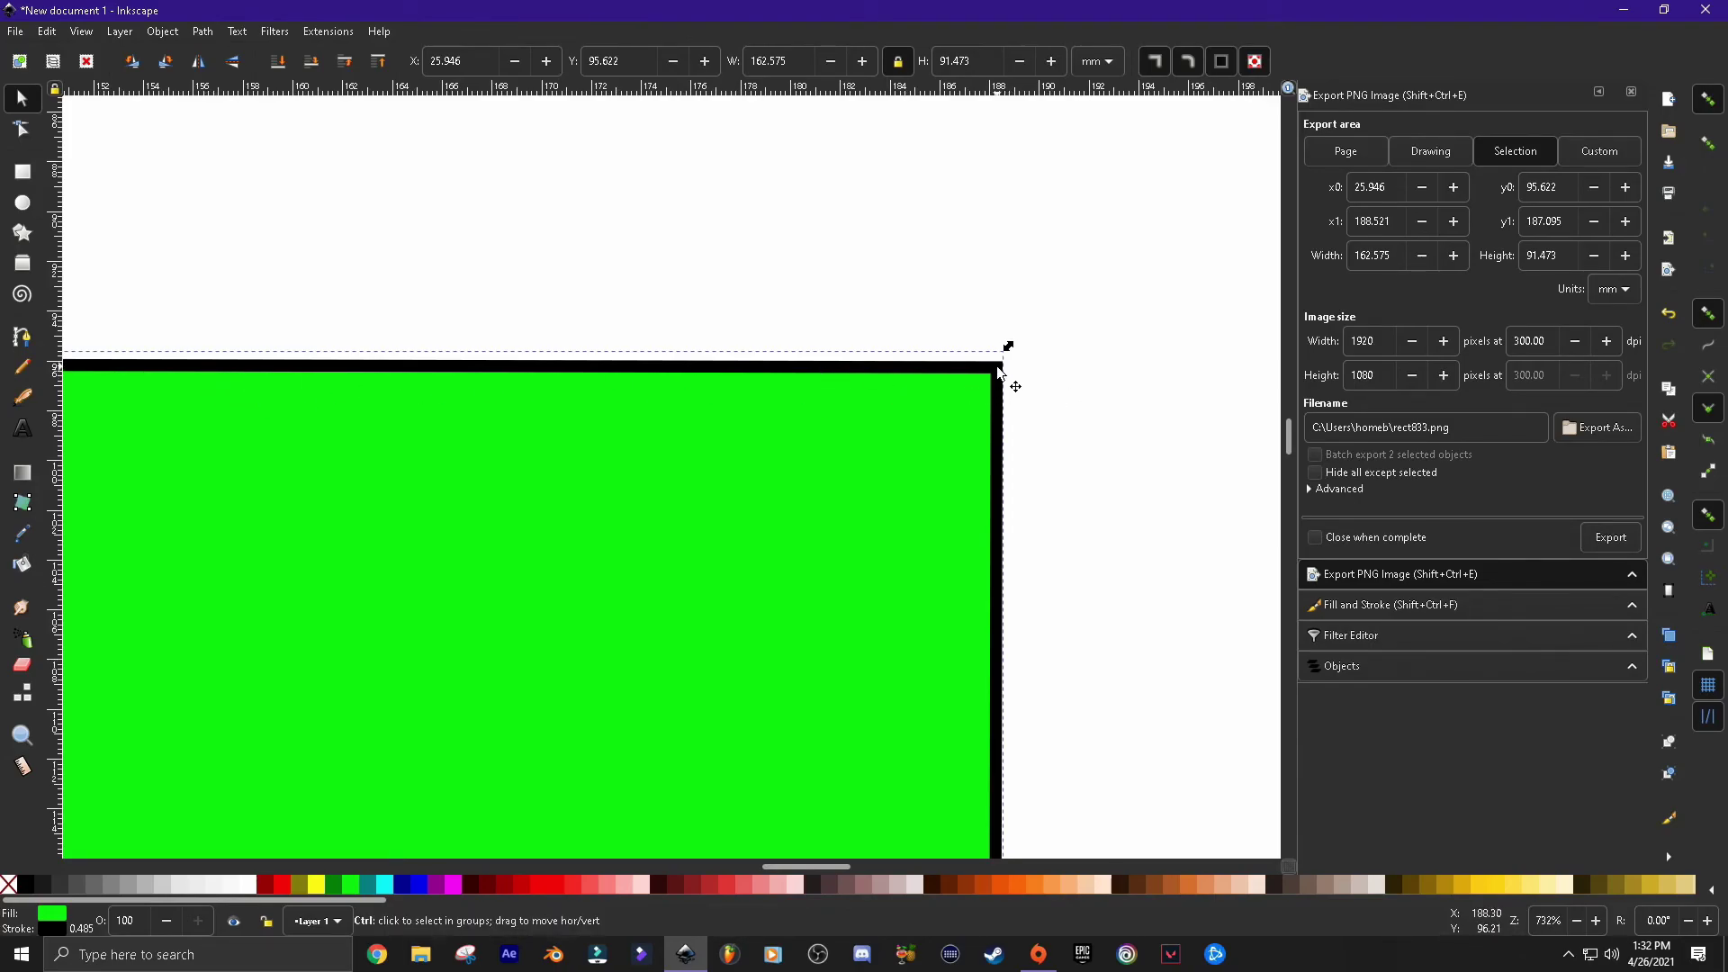
scroll(997, 374, down, 5)
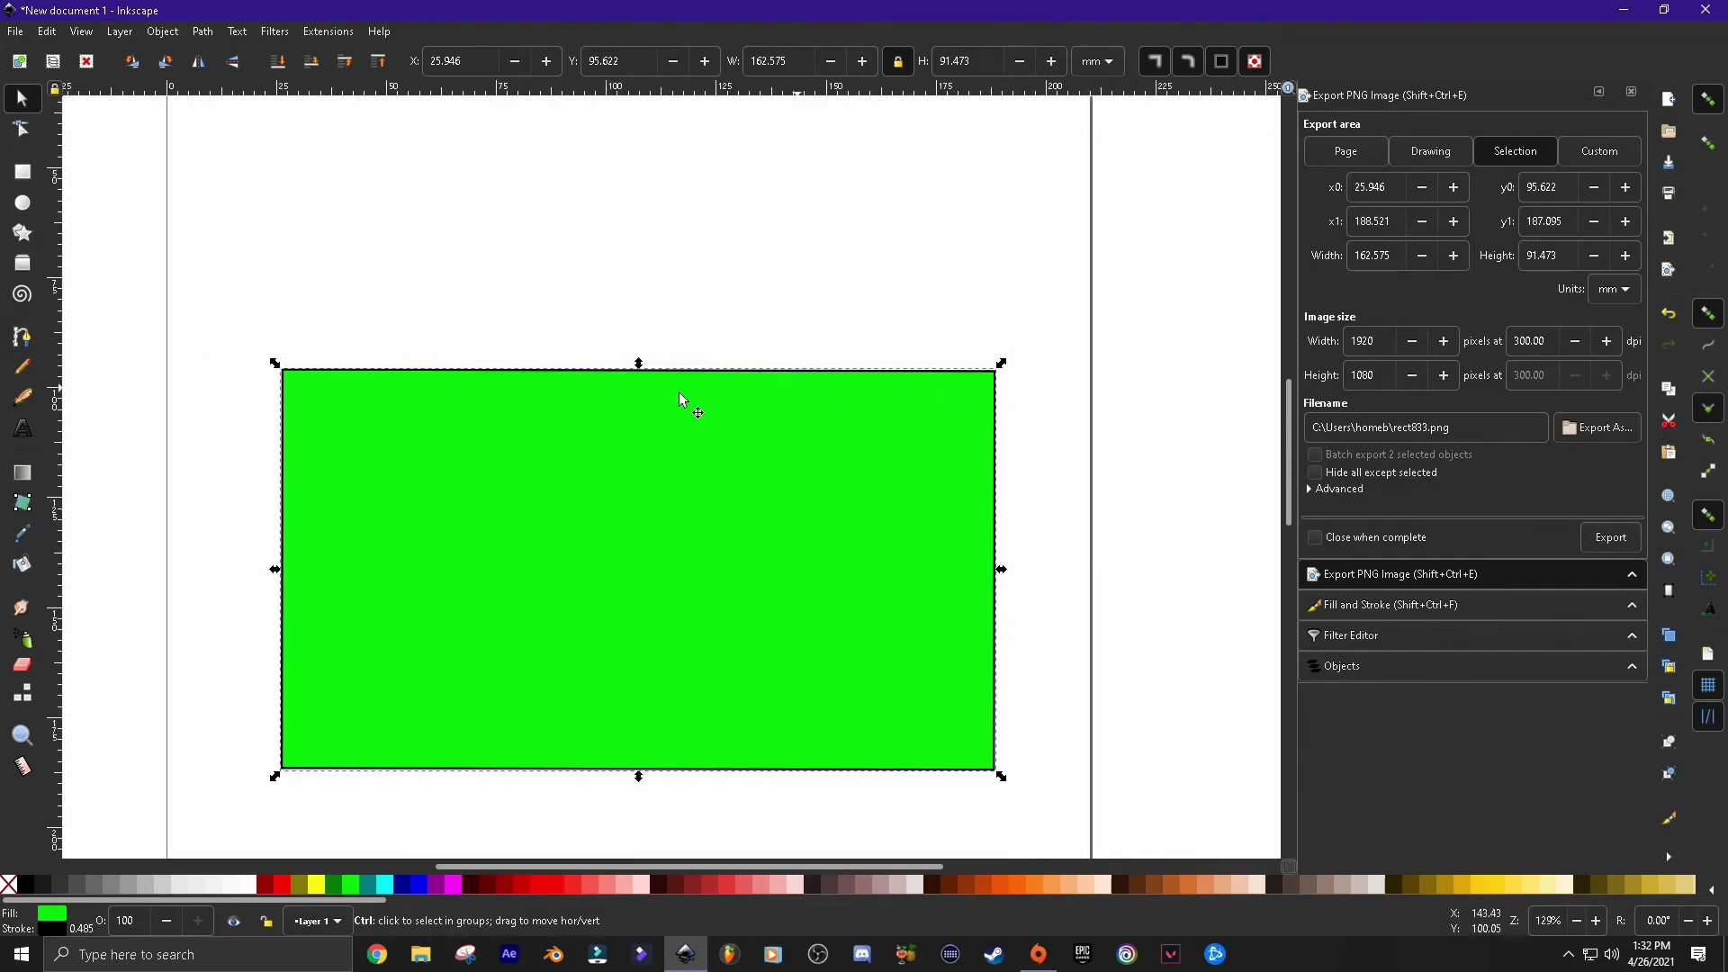
scroll(282, 376, up, 5)
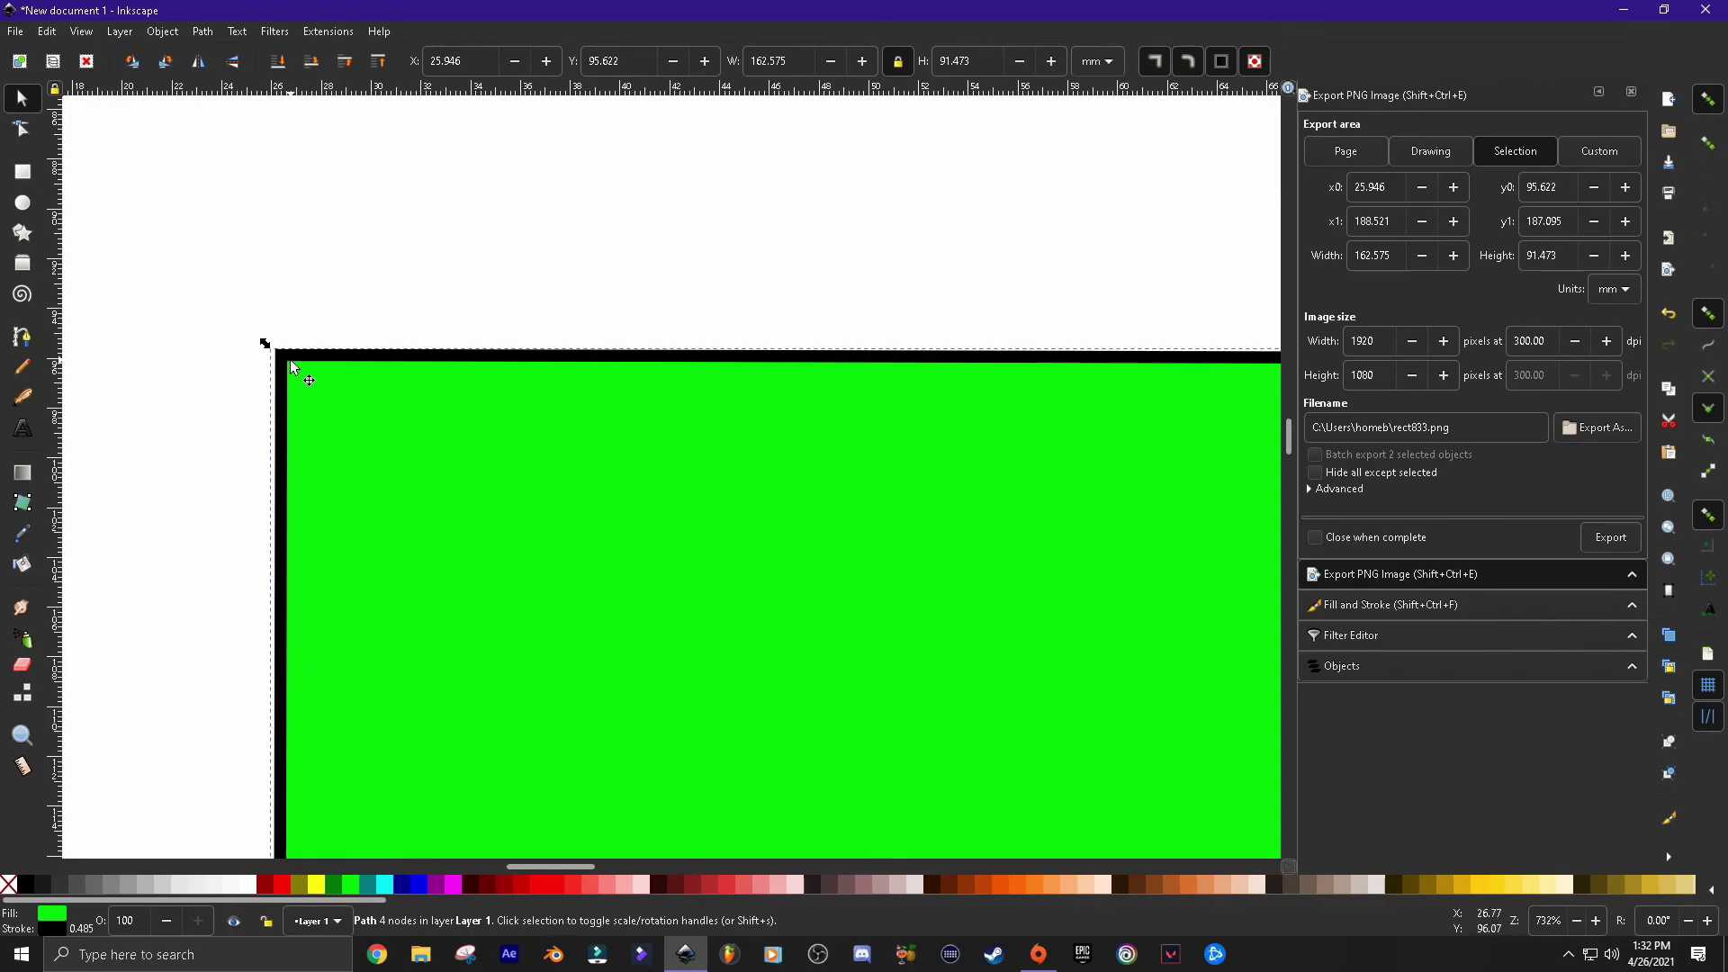
scroll(290, 365, down, 5)
scroll(282, 765, up, 5)
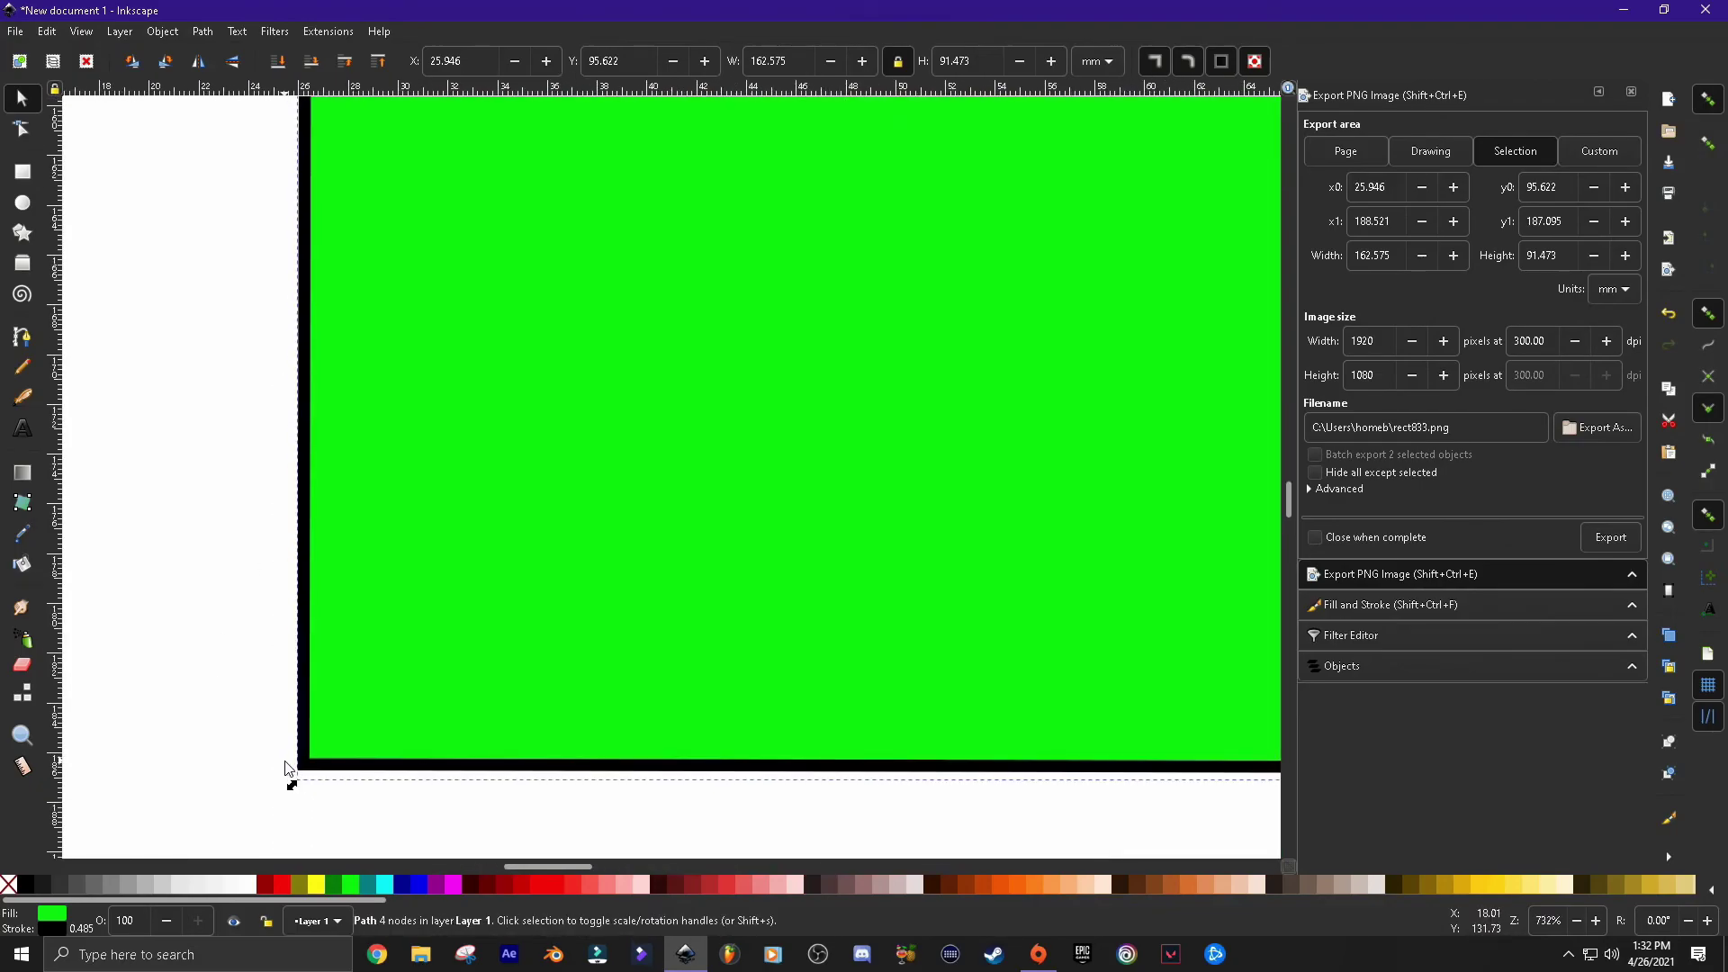
scroll(284, 770, down, 5)
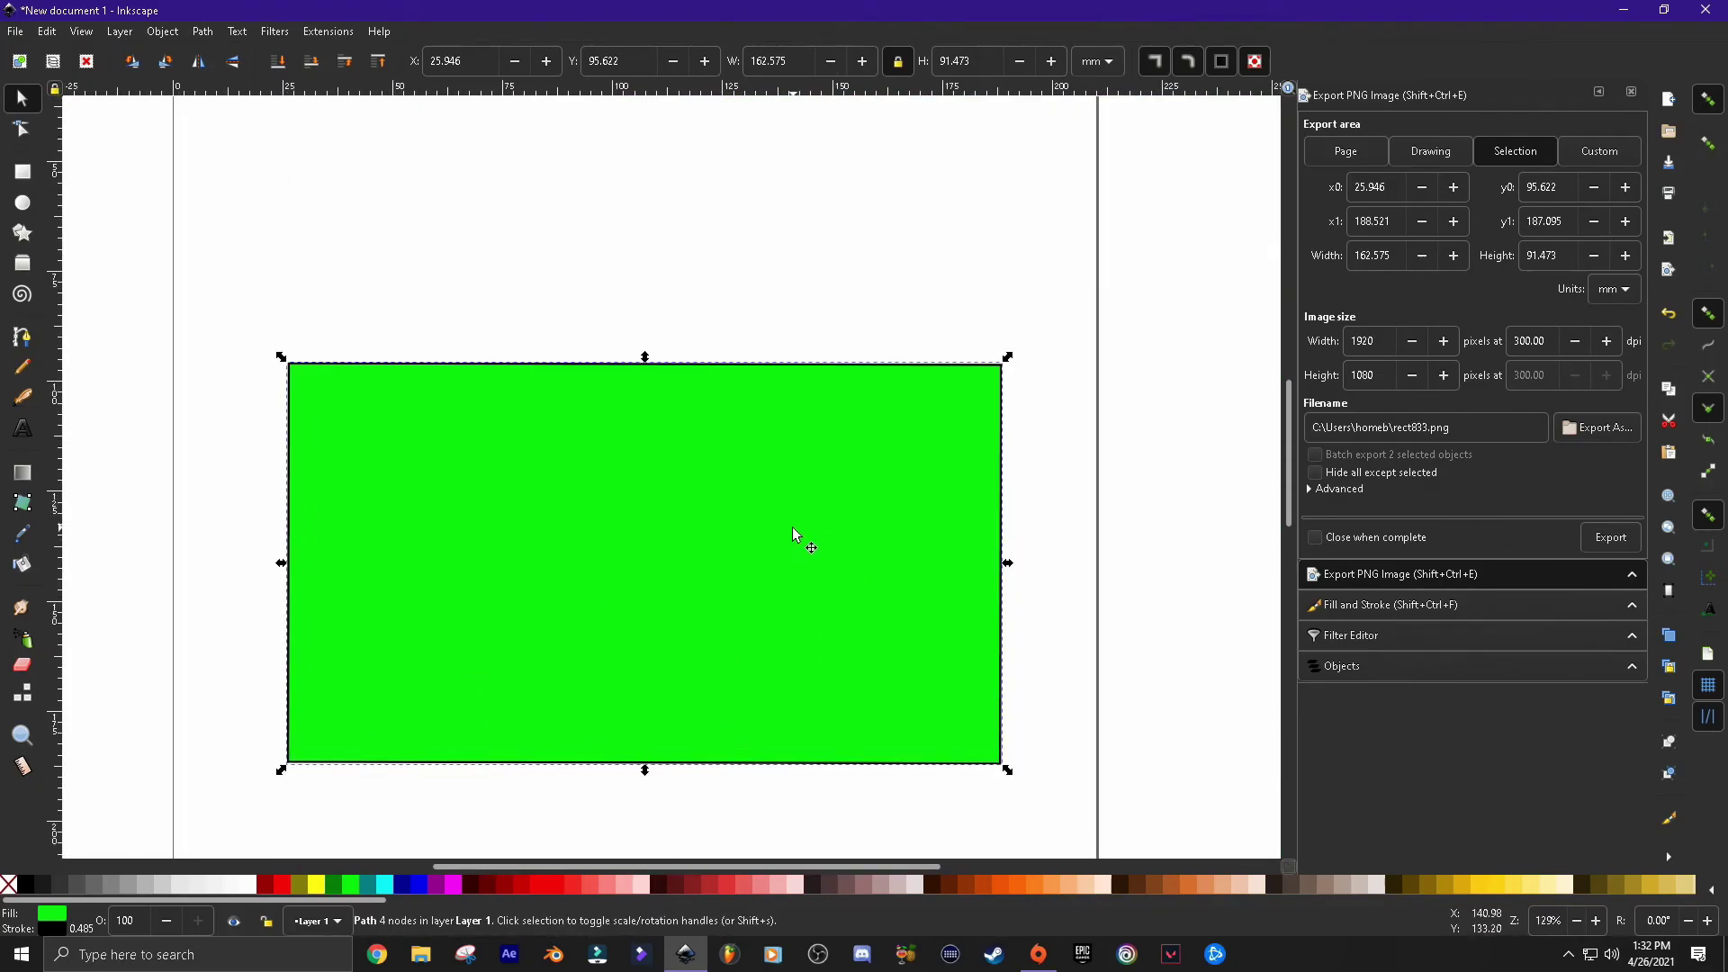
scroll(828, 473, down, 4)
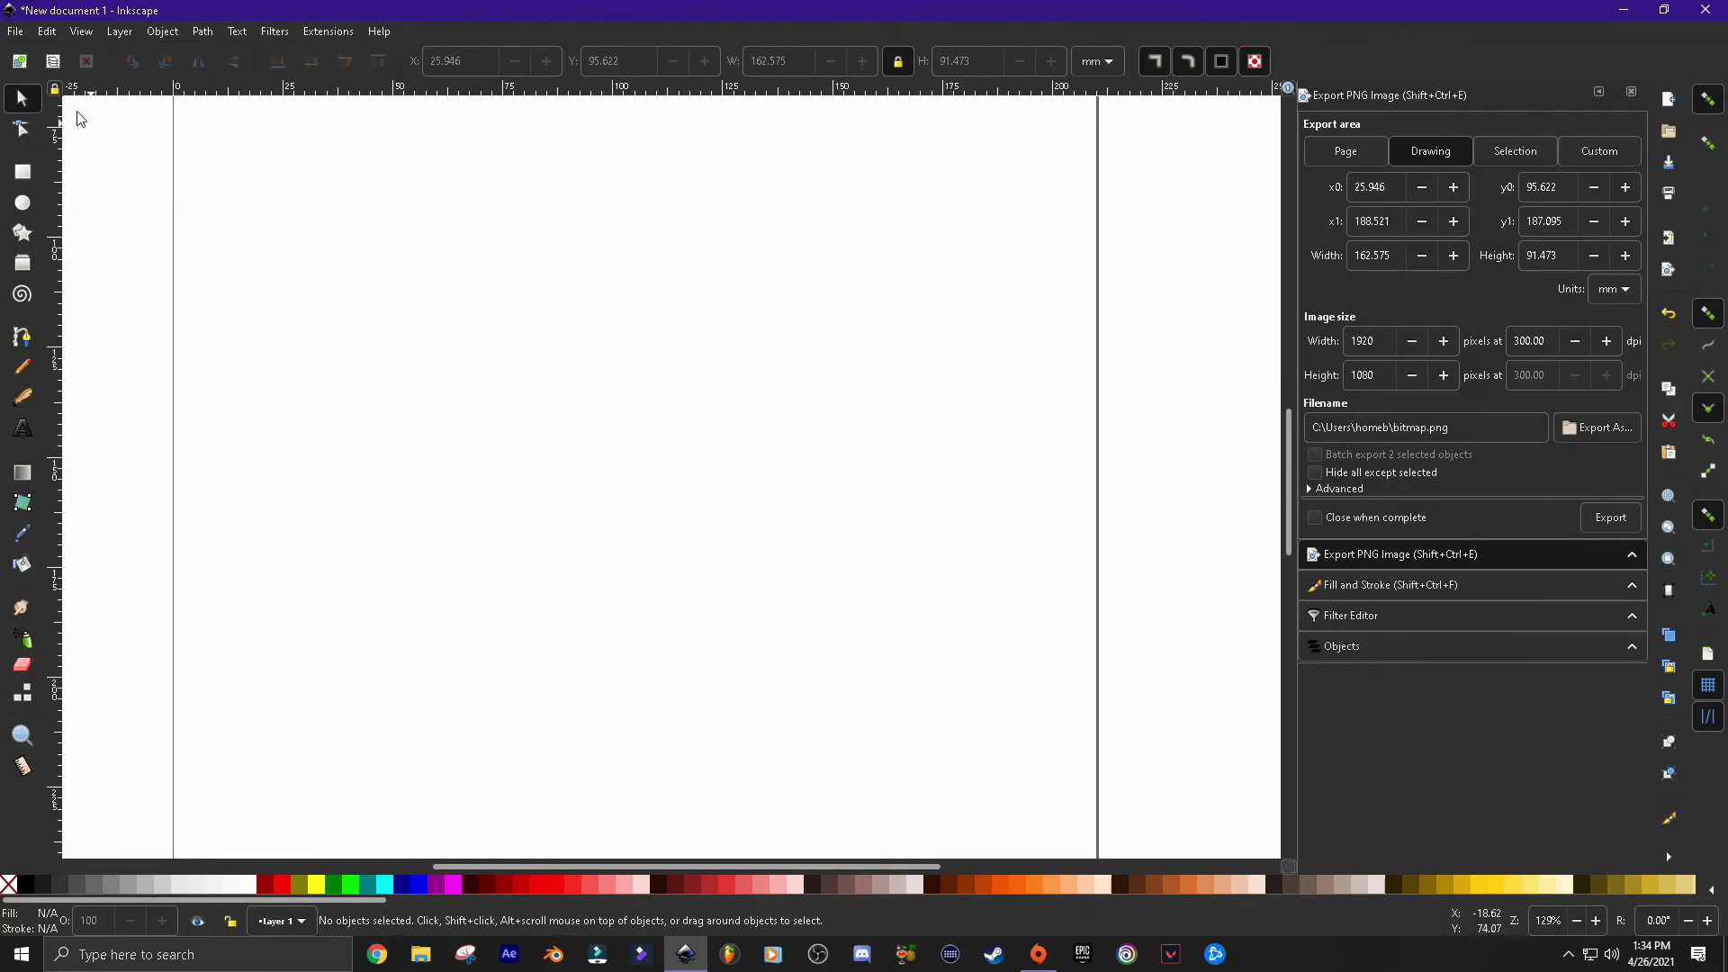
Open the preferences at the interface theme settings and look over the theme and icon theme options
click(42, 35)
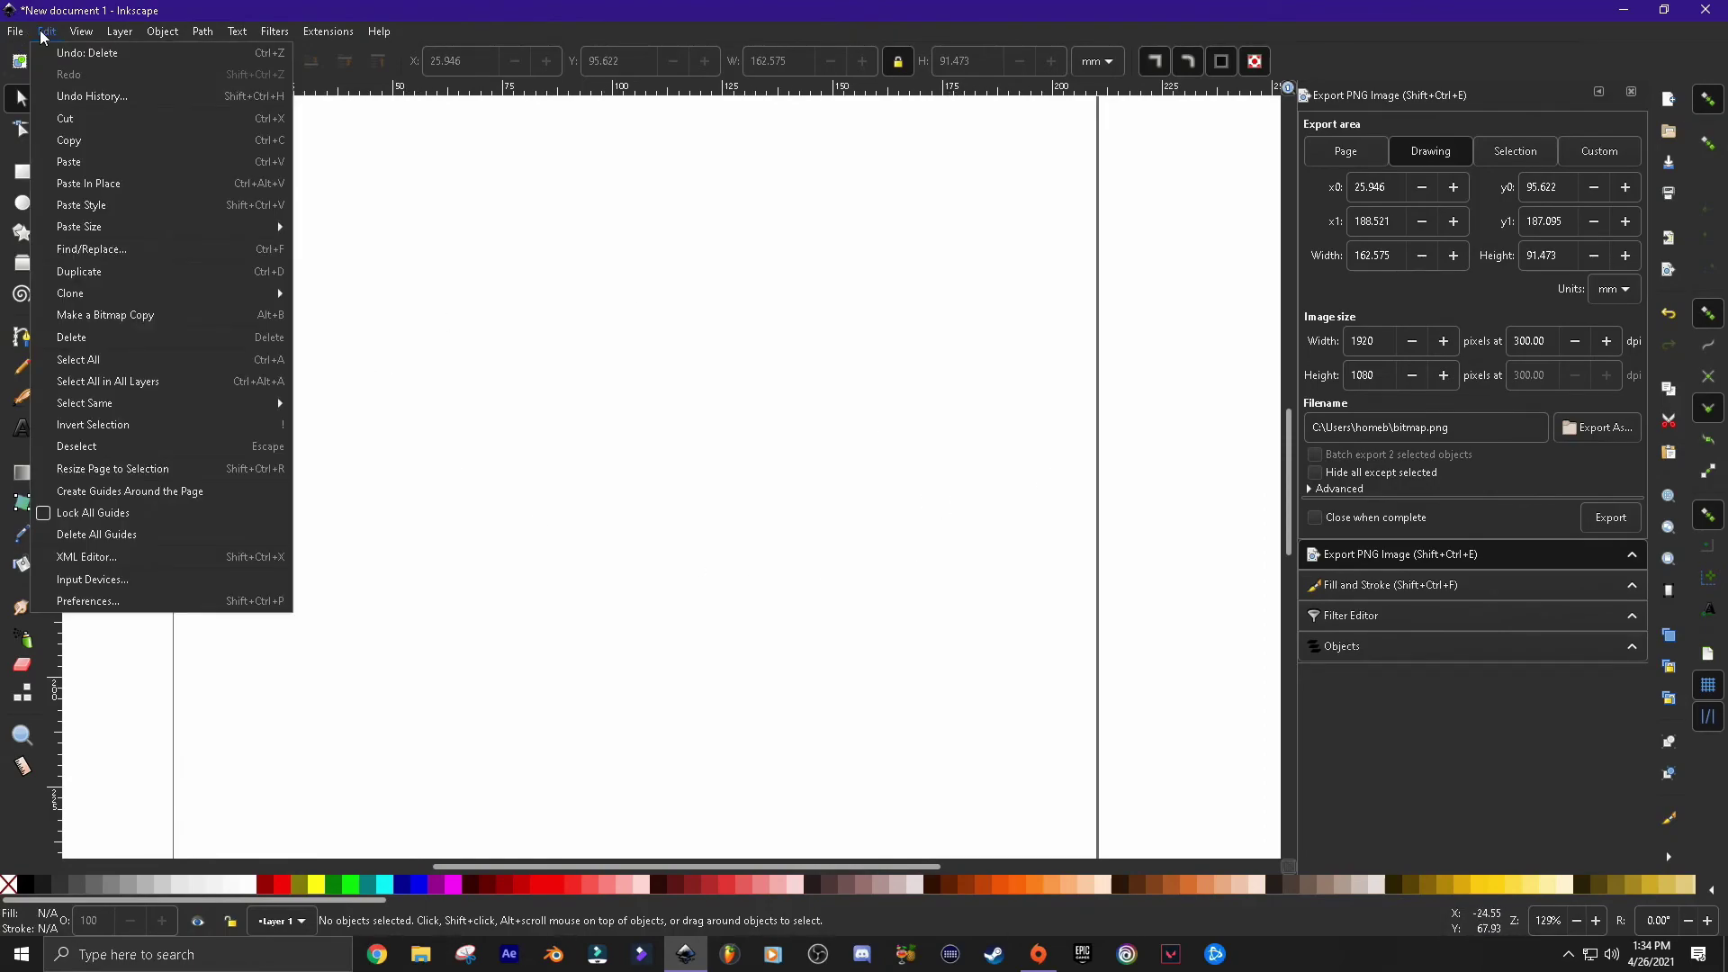
click(65, 605)
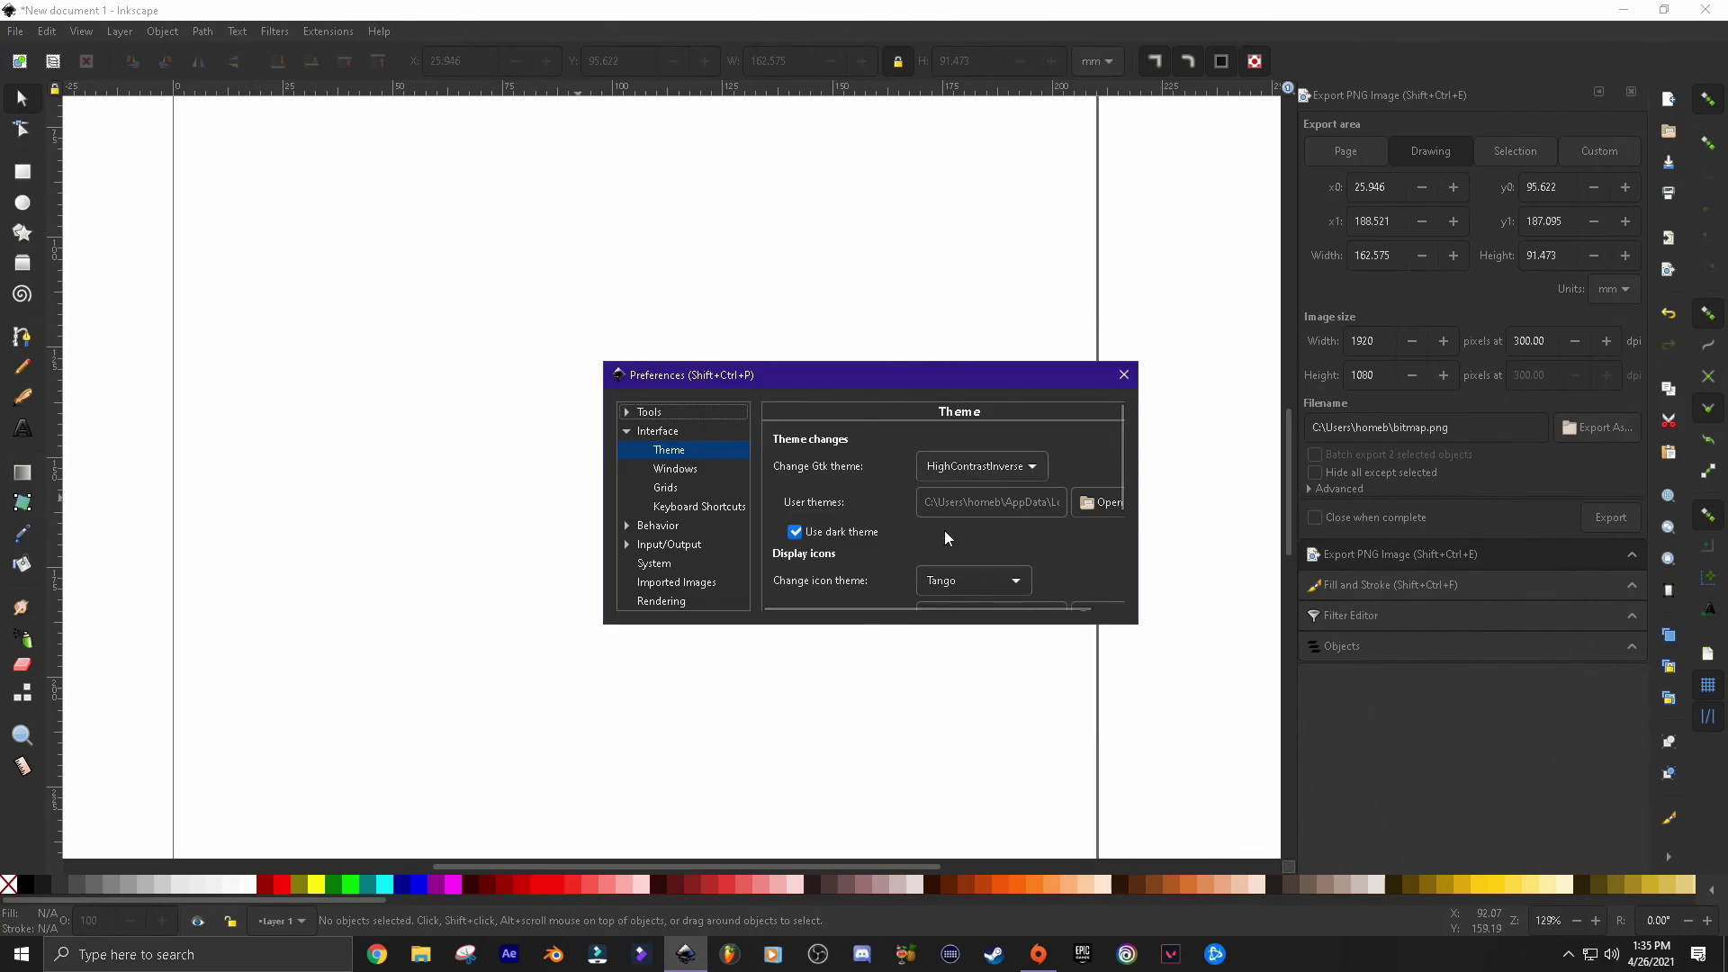
scroll(943, 533, down, 1)
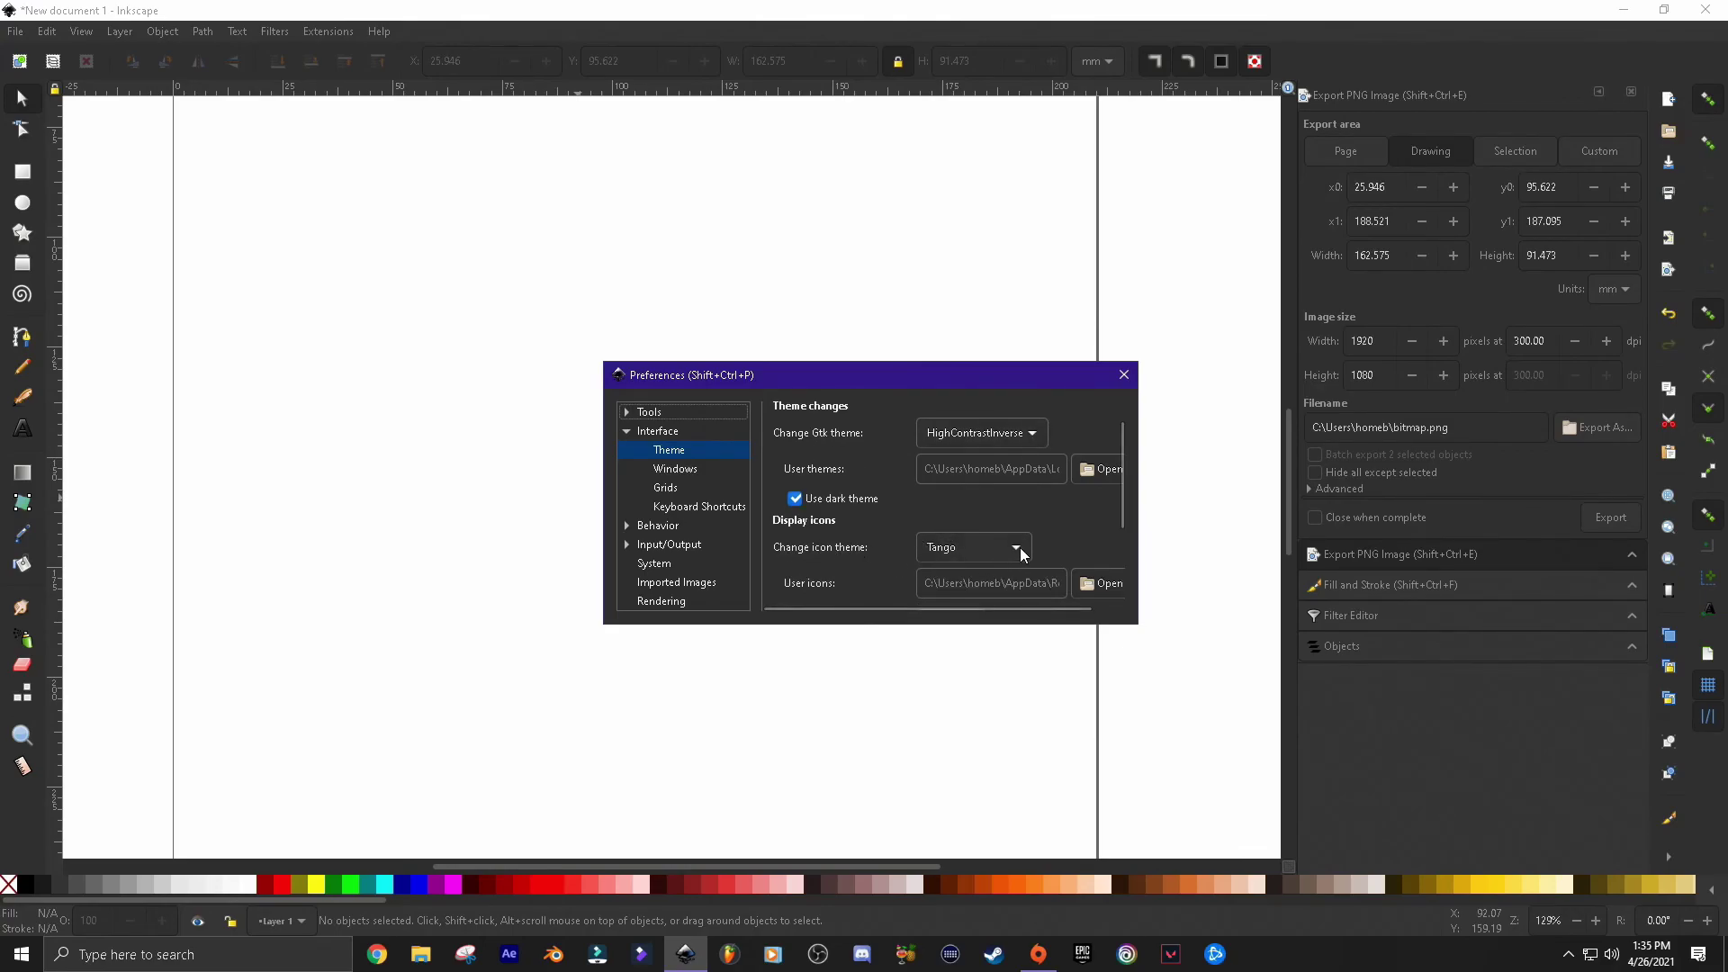